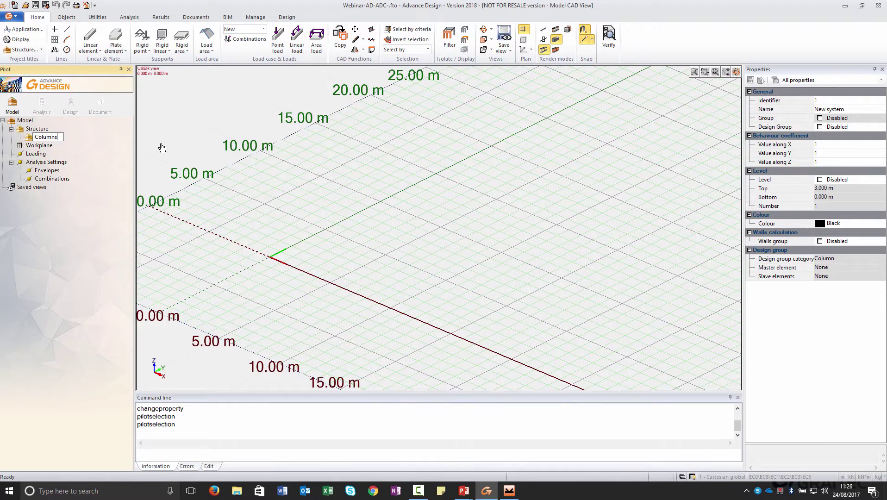
- Name the new system Columns and enable its level option
key("Return")
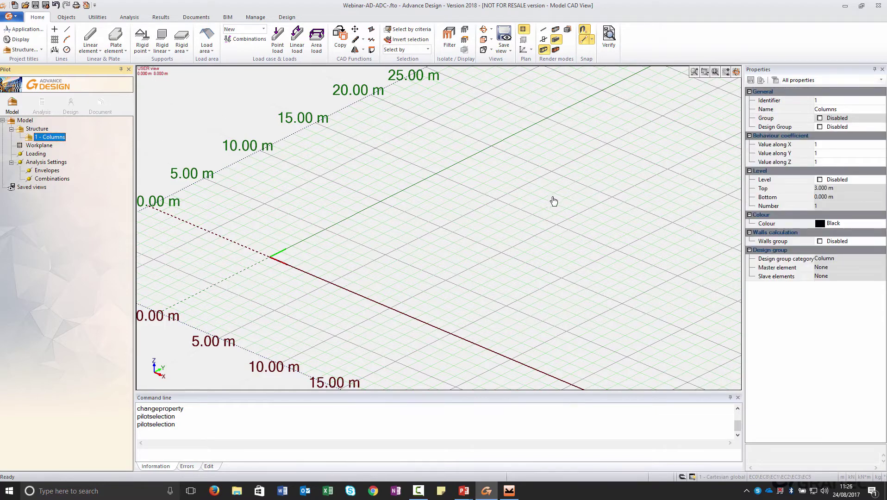
left_click(820, 180)
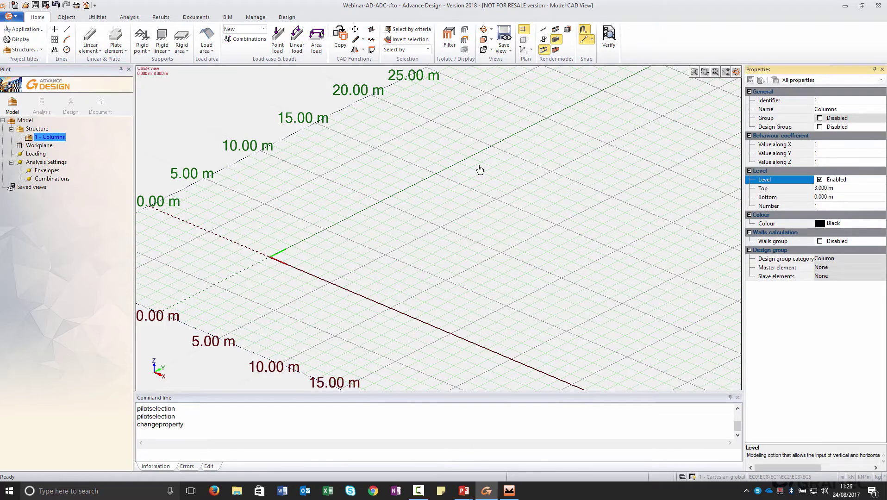
- Place two vertical linear elements as columns, one at the origin and one 4 m along the X axis
left_click(91, 48)
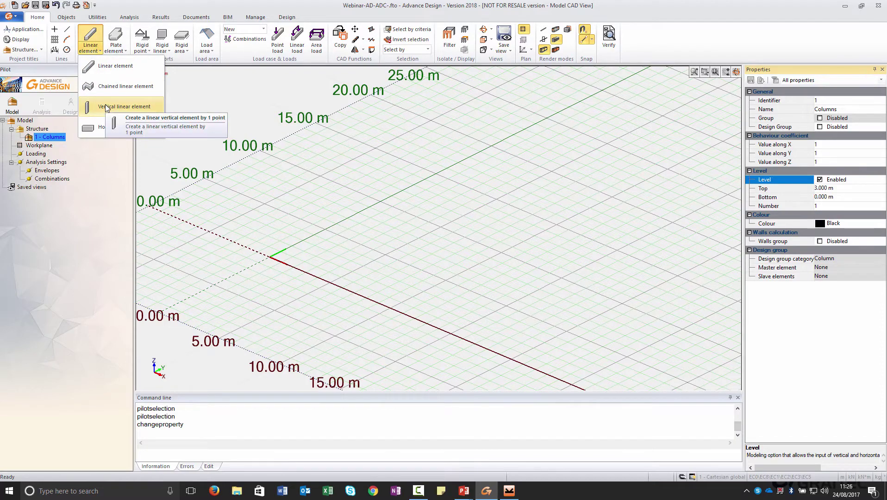
left_click(106, 106)
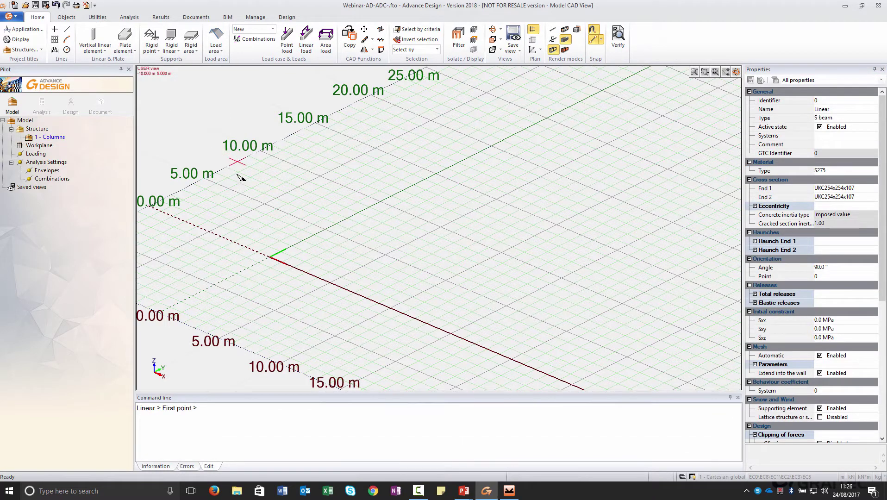
left_click(270, 255)
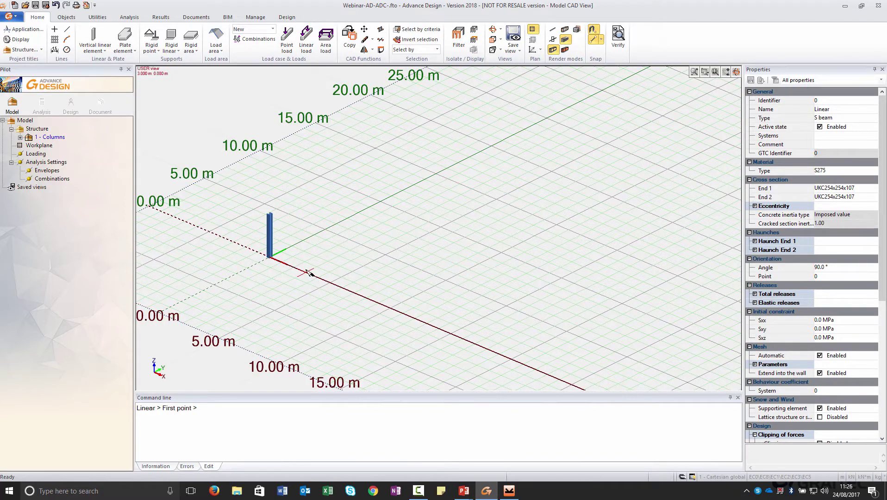
left_click(318, 278)
key("Escape")
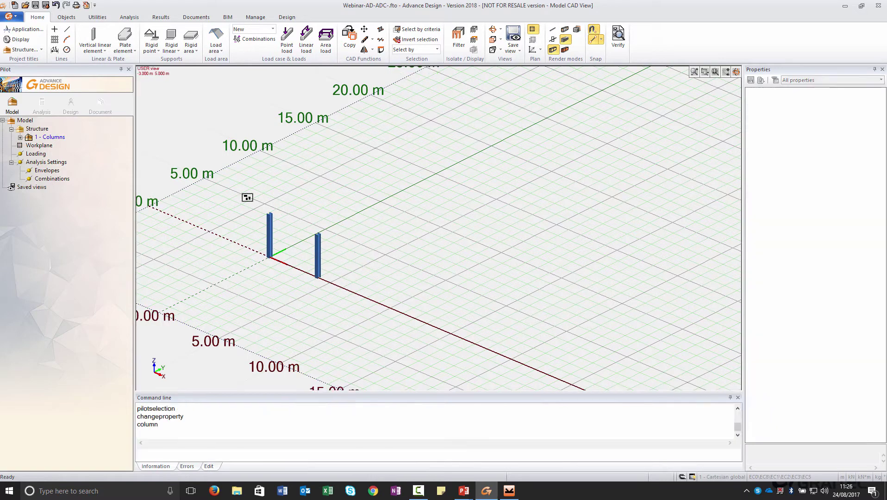
- Copy both columns 8 m along the X axis from the origin to complete a row of four
left_click_drag(239, 197, 361, 301)
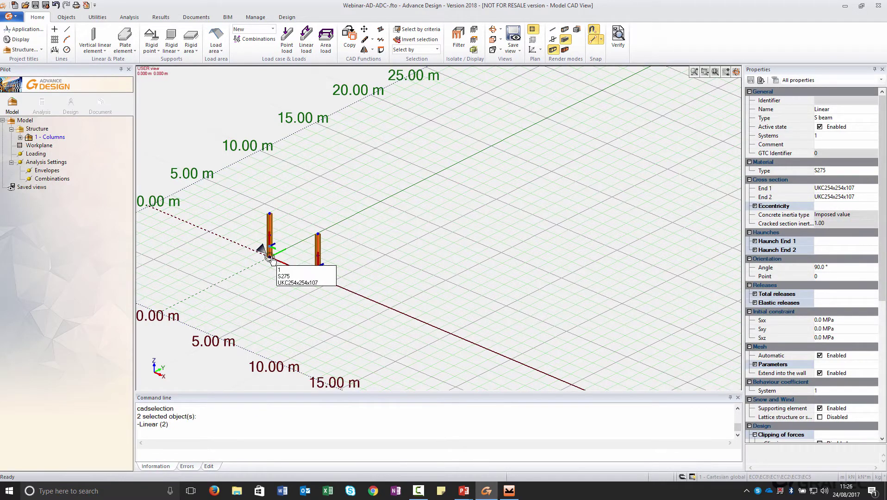
left_click(272, 258)
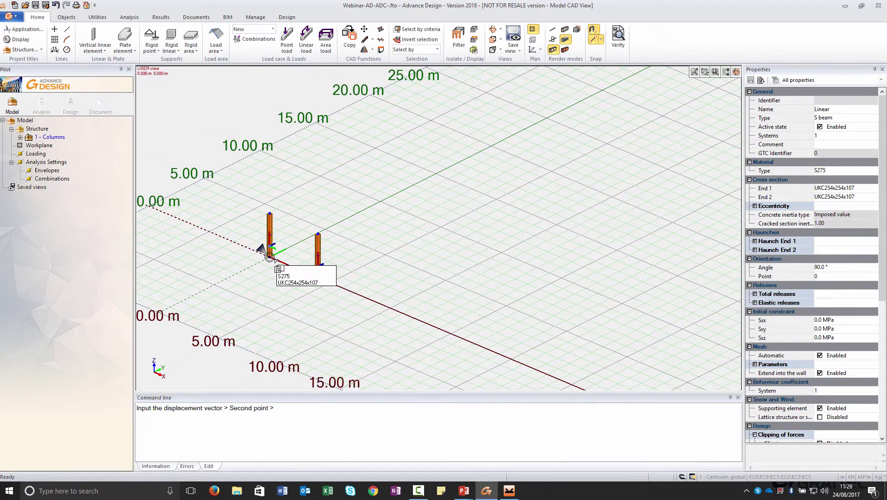
left_click(376, 309)
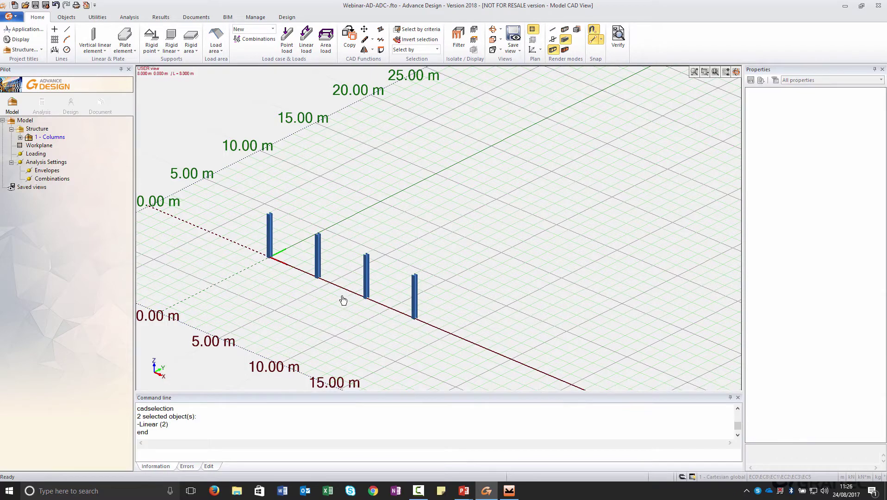
- Copy the row of four columns along the Y axis to 5 m, 8 m and 13 m
middle_click_drag(362, 293, 311, 237)
left_click_drag(241, 167, 445, 357)
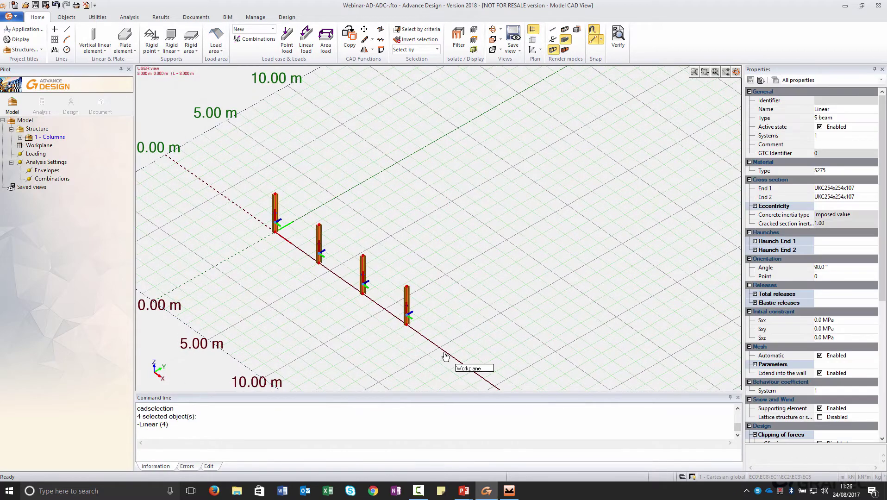
key("ctrl+c")
left_click(275, 231)
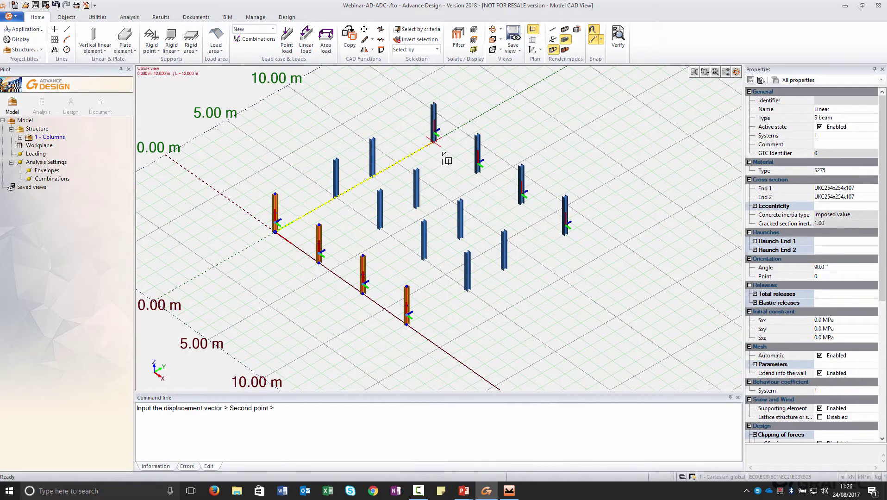
left_click(447, 160)
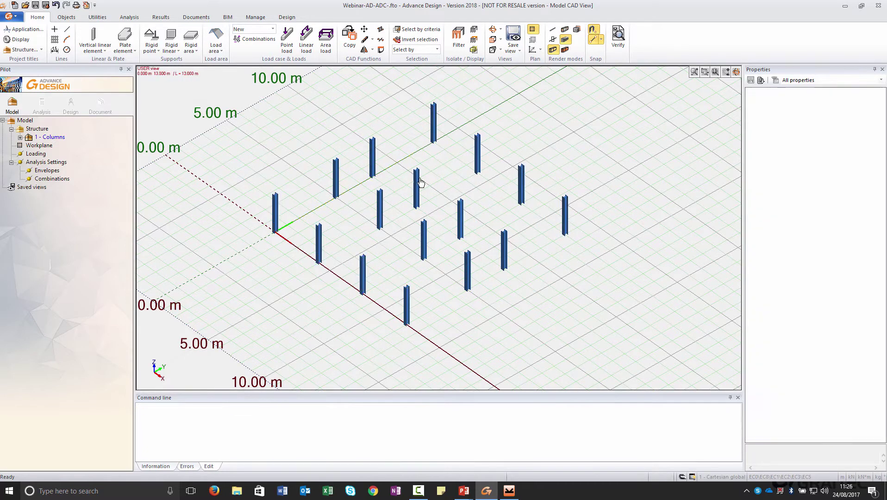
- Create a second system named Beams under Structure
left_click(45, 130)
key("Insert")
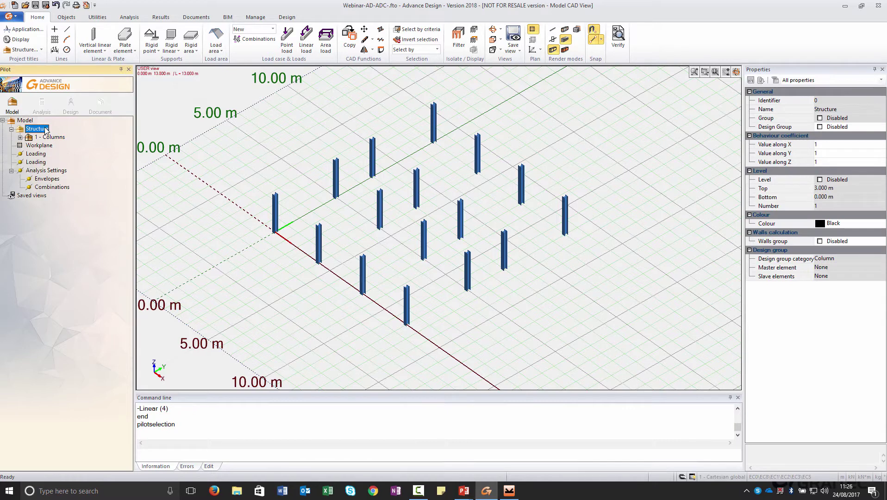
type("Beams")
key("Return")
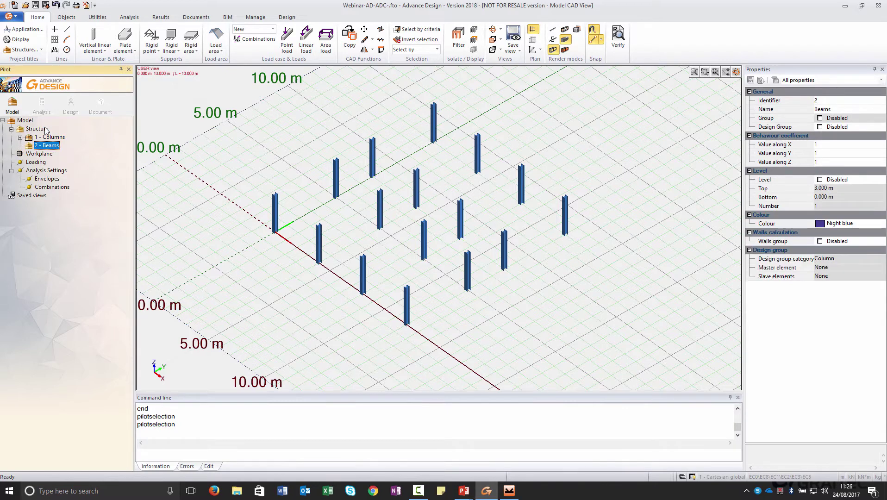
- Draw three linear beams joining the column tops along the Y axis at X = 0, spanning 0–5 m, 5–8 m and 8–13 m
left_click(95, 49)
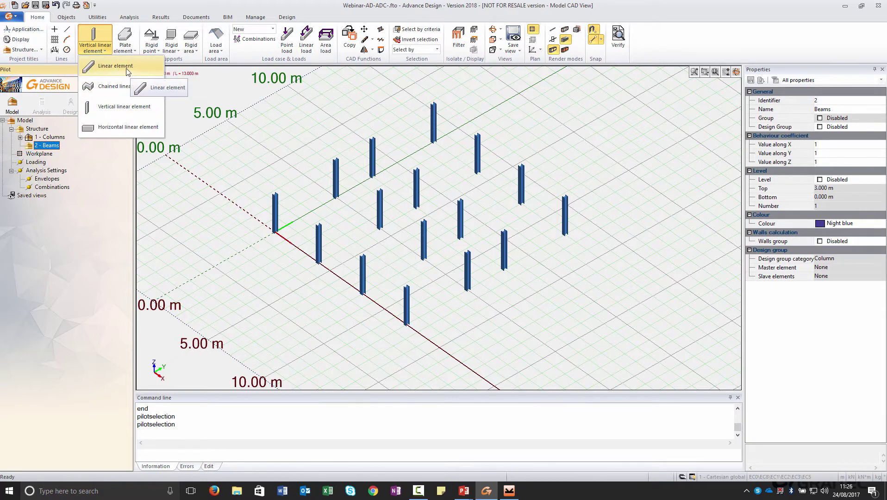
left_click(116, 66)
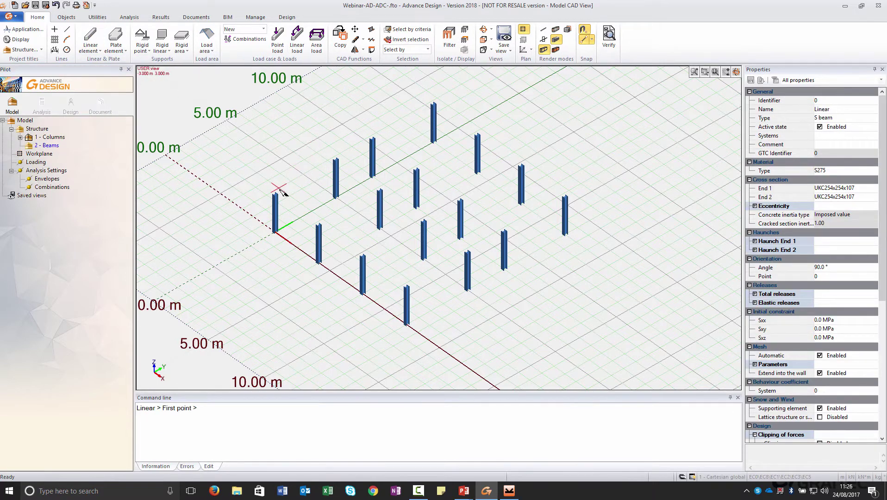
left_click(276, 194)
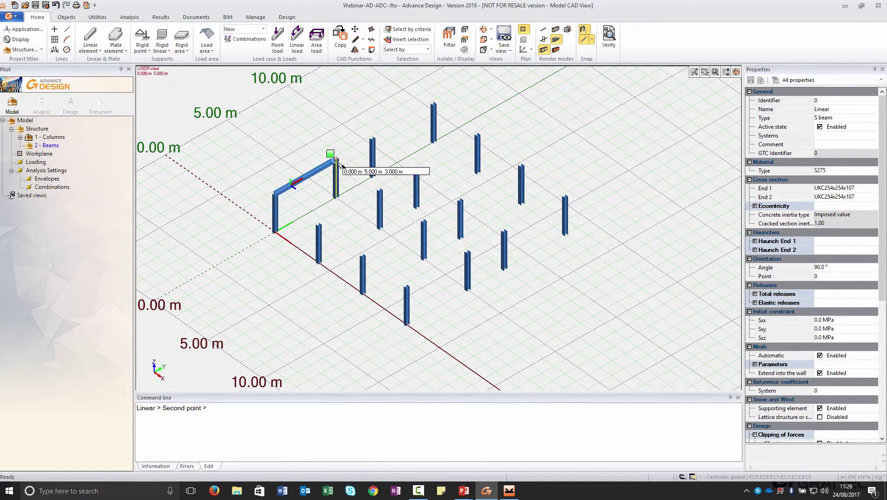
left_click(337, 161)
left_click(337, 160)
left_click(373, 138)
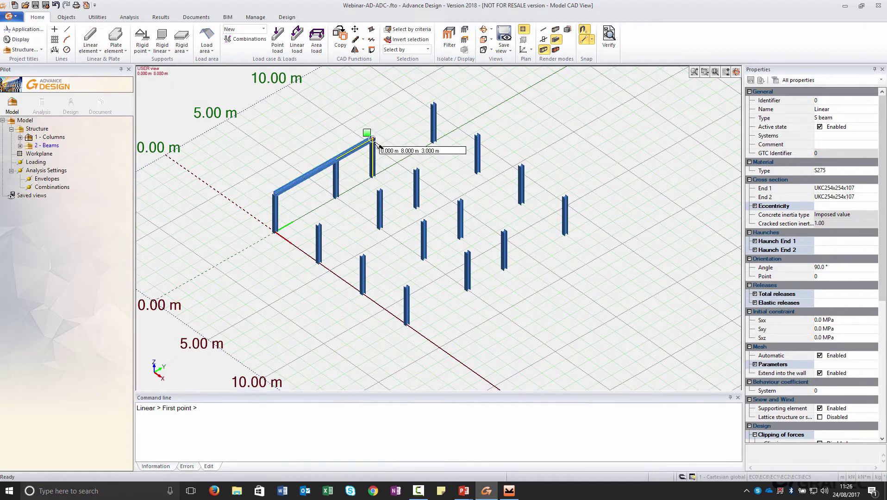
left_click(372, 139)
left_click(434, 105)
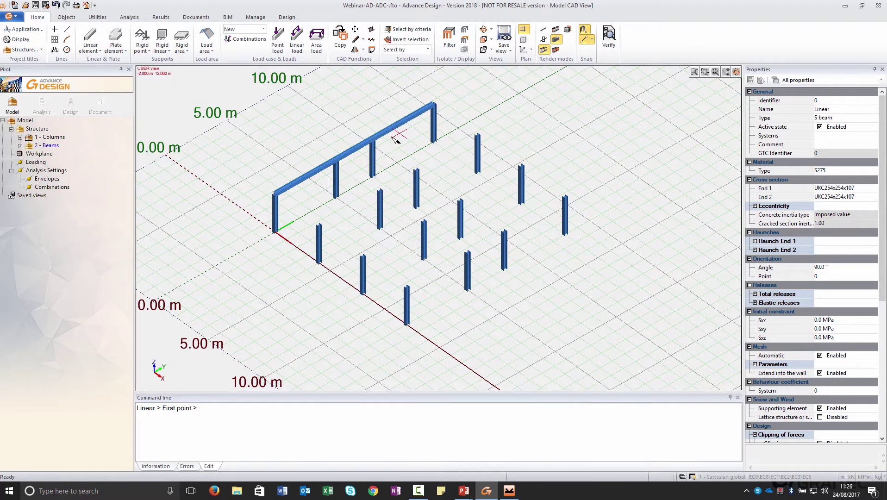
key("Escape")
- Select the beams in the Beams system and make 3 translated copies with the vector 4, 0, 0
left_click(47, 146)
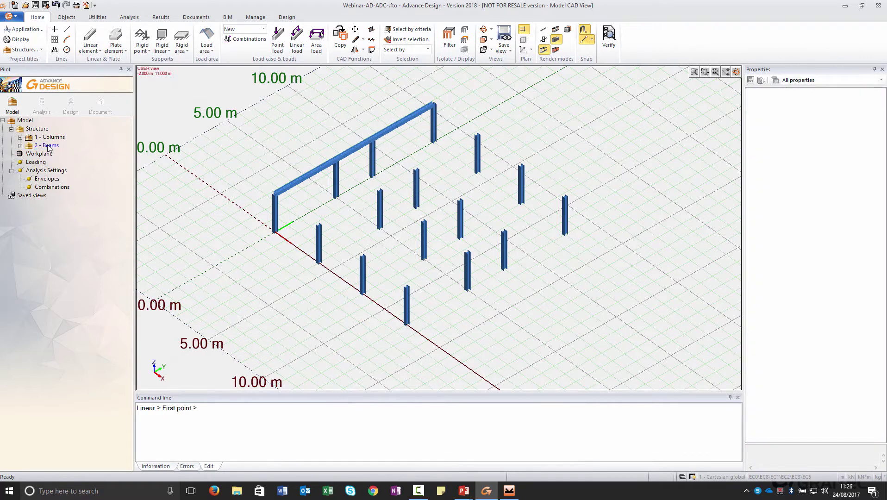
double_click(47, 145)
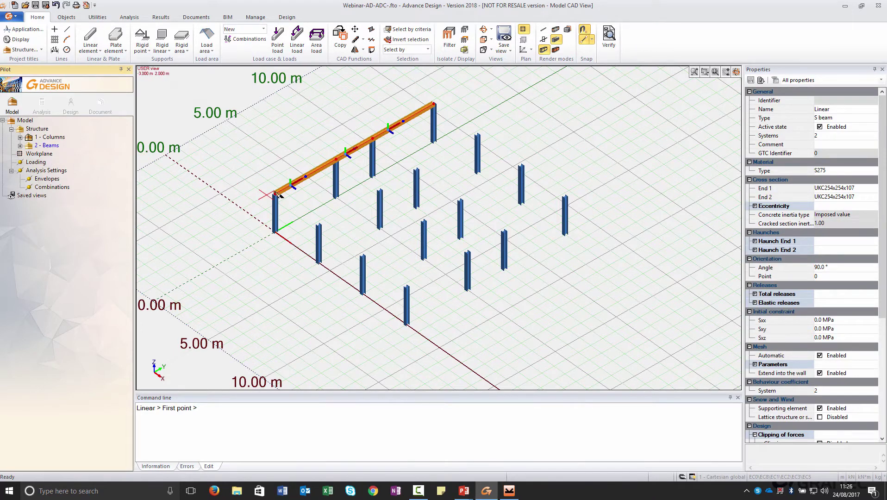
left_click(371, 40)
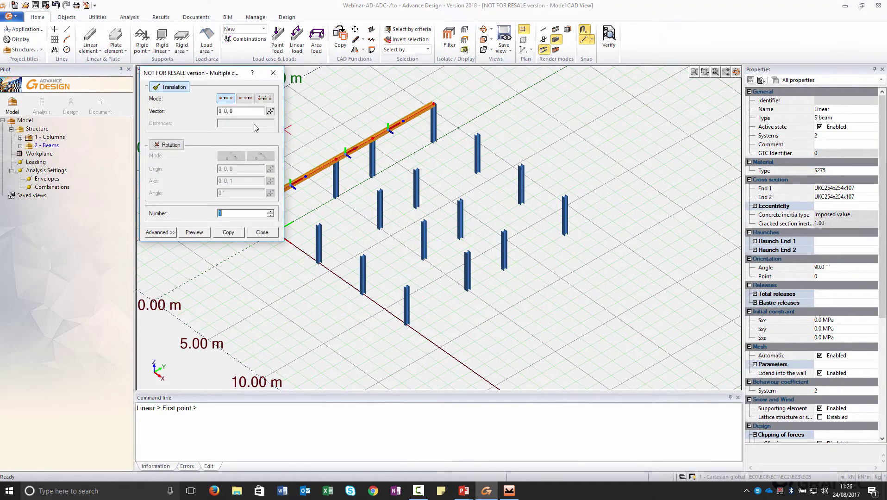
left_click(271, 112)
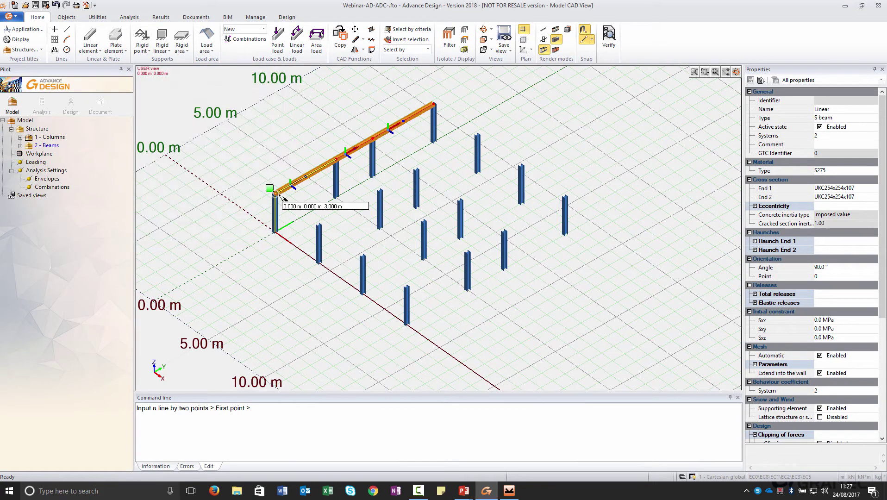
left_click(274, 193)
left_click(319, 225)
double_click(228, 214)
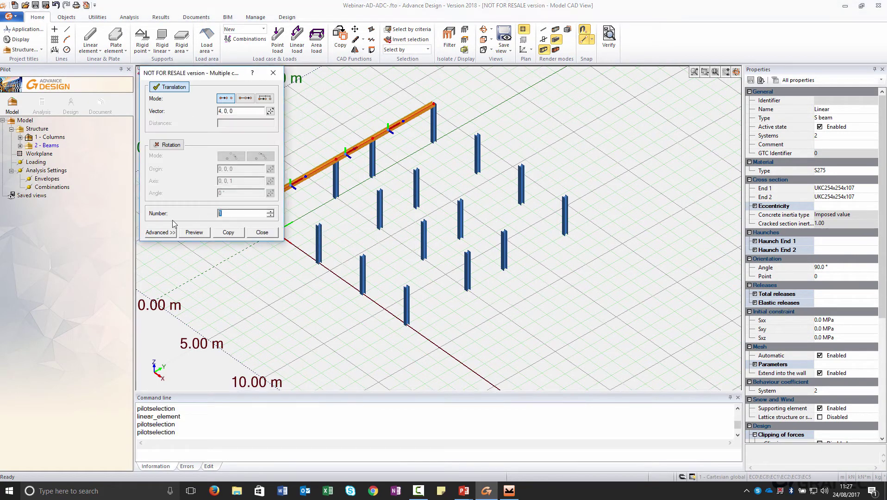
left_click(195, 233)
left_click(238, 232)
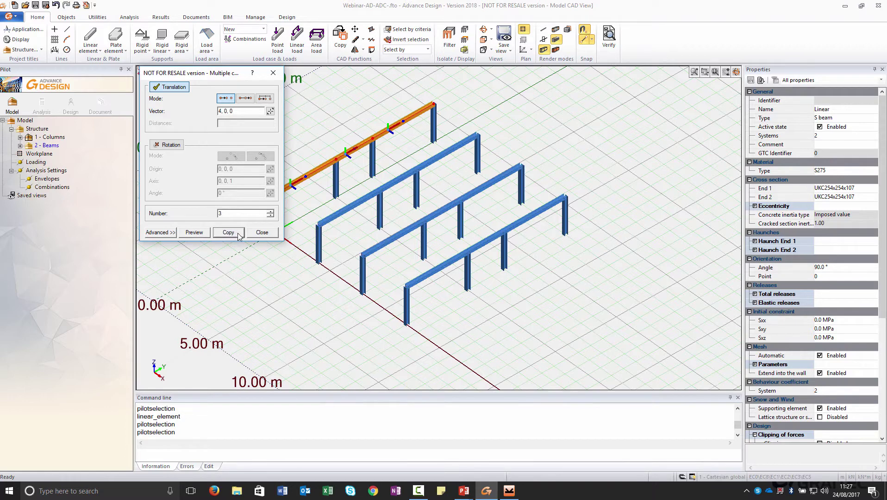
left_click(261, 232)
- Draw a beam along X between the tops of the first two front columns and copy it into the next two bays
left_click(90, 35)
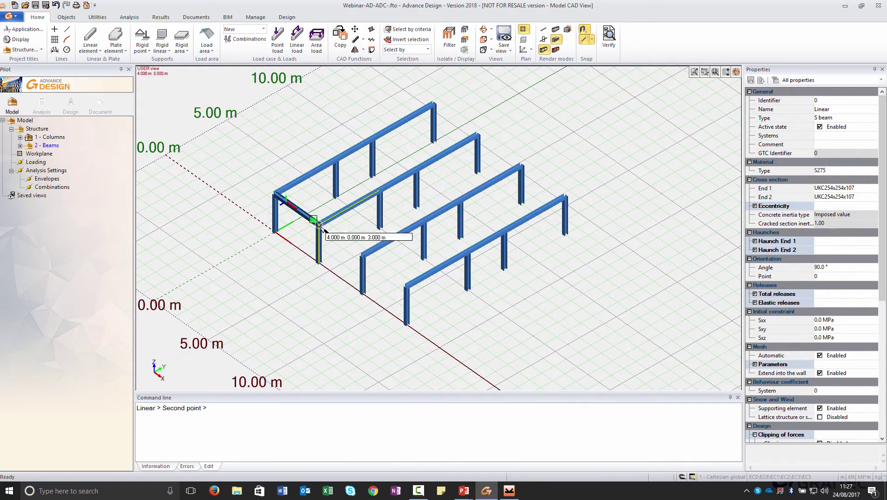
key("Escape")
key("Escape")
left_click(297, 212)
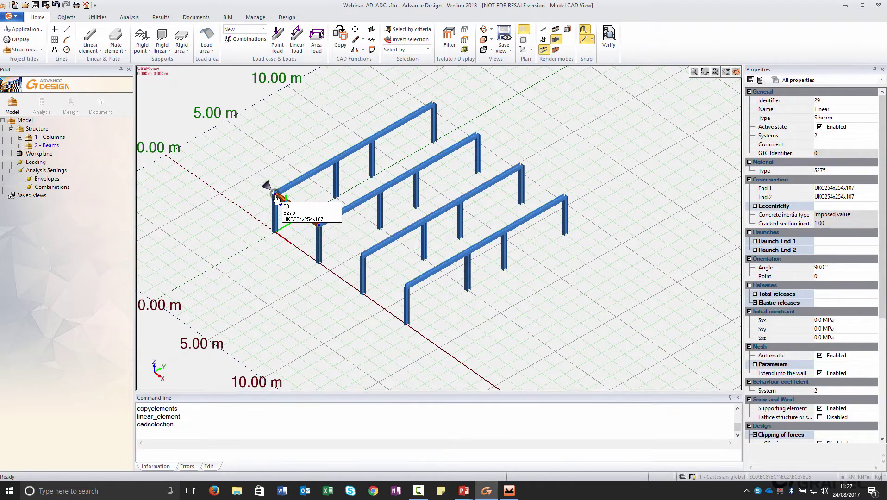
left_click_drag(275, 194, 318, 225, "ctrl")
left_click(362, 256)
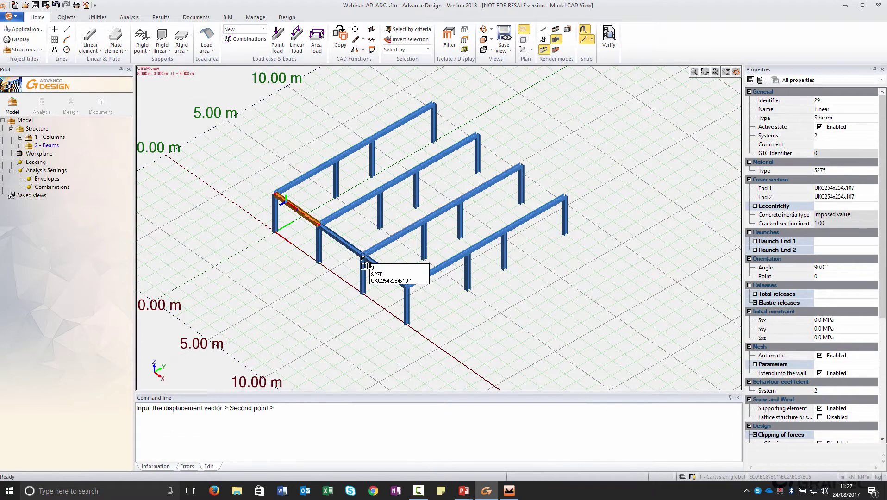
key("Escape")
- Copy the three front X-direction beams along the Y axis onto the column rows at 5 m, 8 m and 13 m
left_click(301, 216)
left_click(344, 244)
left_click(375, 263)
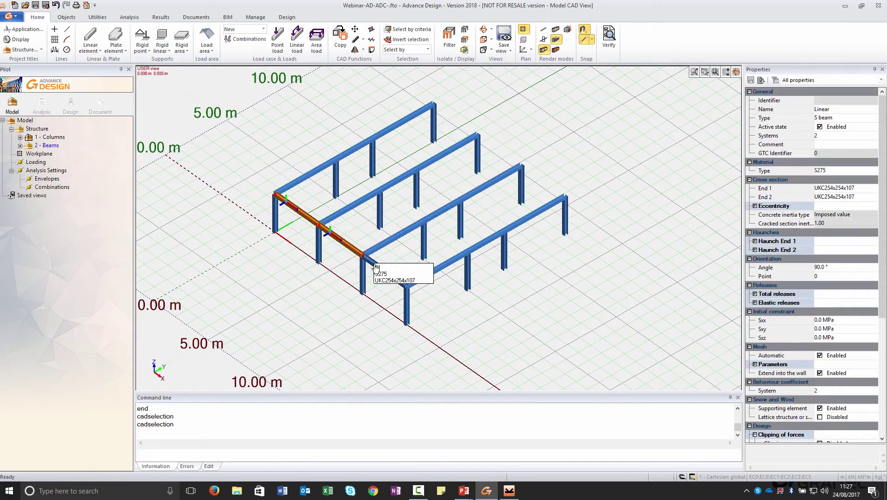
left_click_drag(275, 198, 432, 121, "ctrl")
key("Escape")
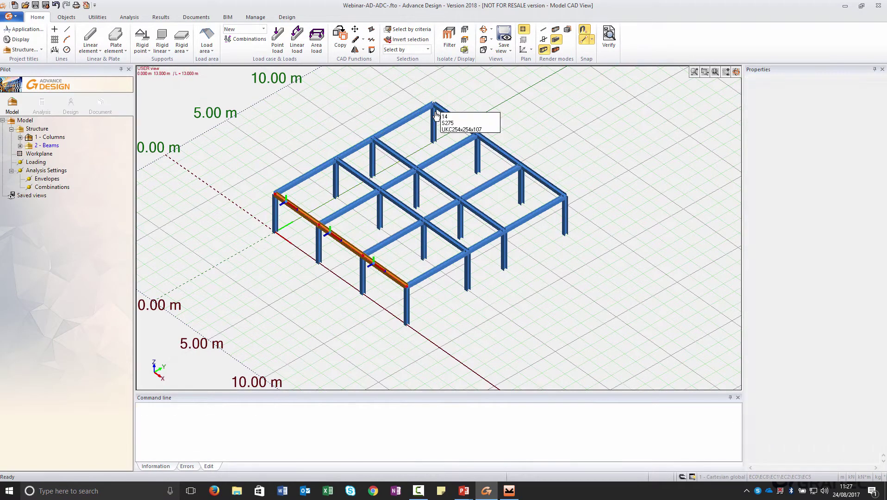
- Set all elements of the Beams system to cross section UKB305x165x54 with an orientation angle of 0°
left_click(50, 146)
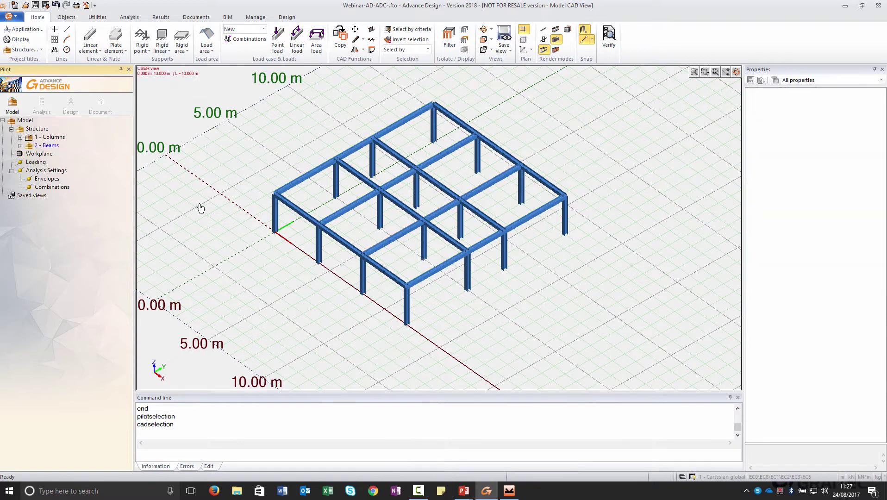
left_click(877, 190)
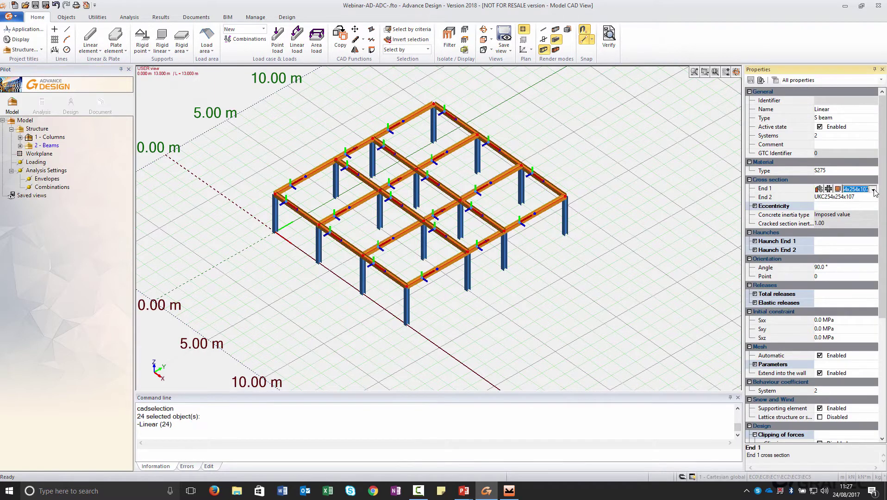
left_click(873, 190)
left_click(860, 210)
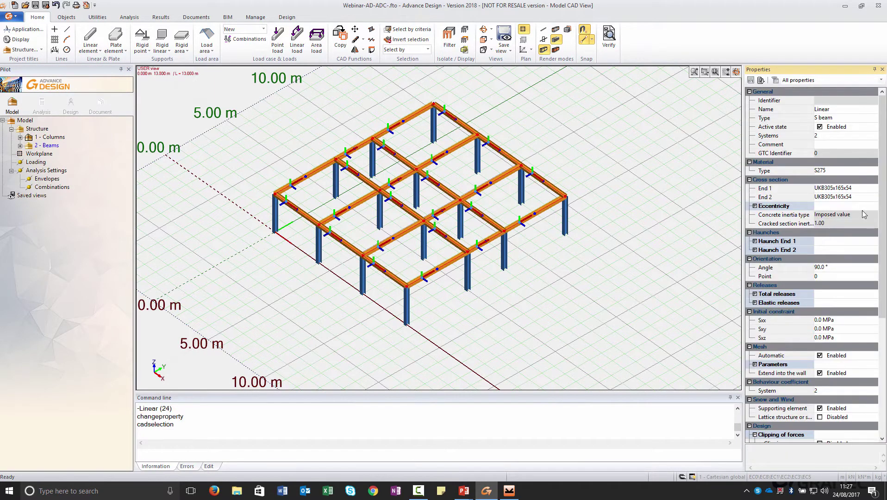
left_click(825, 267)
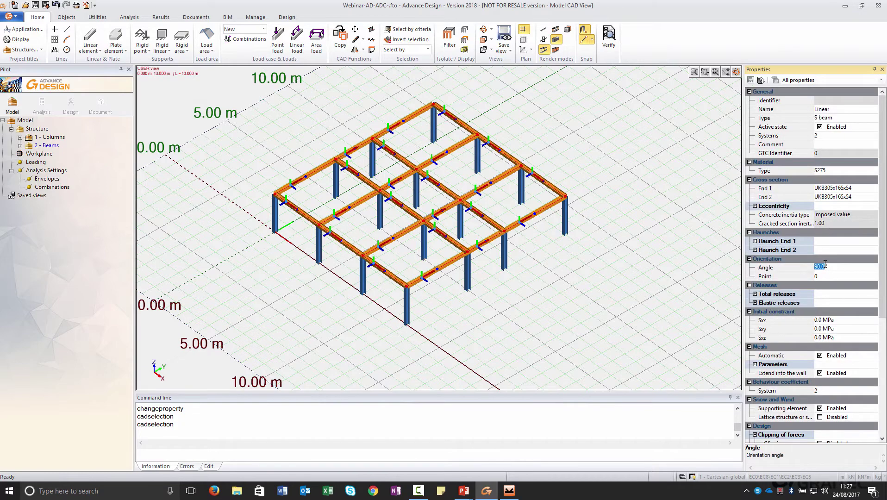
key("Return")
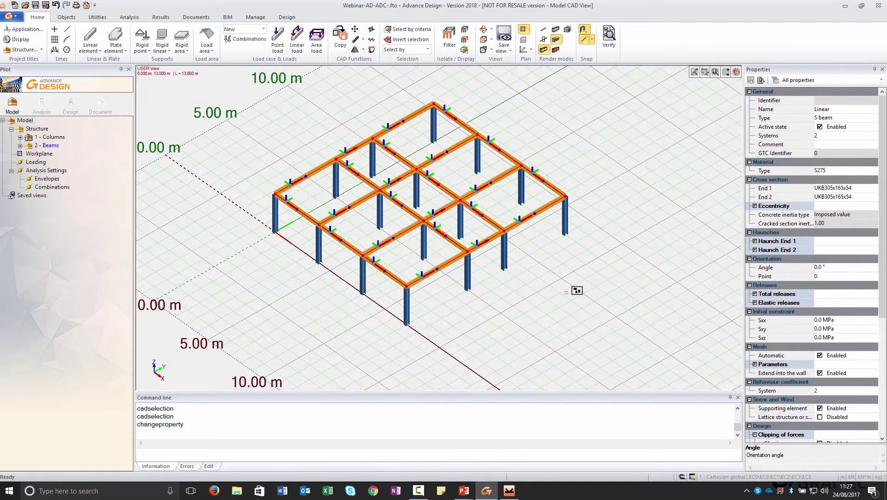
- Examine the orientation and cross section of the front beams and columns in the frame
key("Escape")
scroll(378, 286, "up", 3)
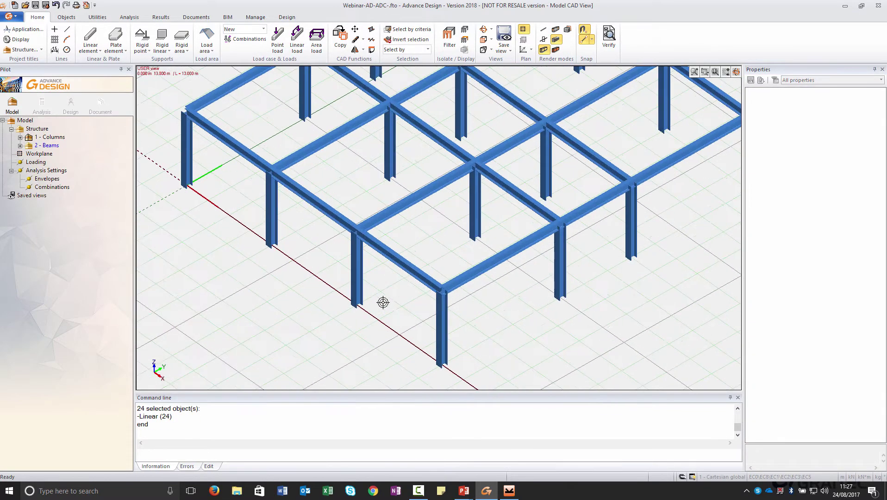
scroll(411, 297, "down", 2)
left_click(440, 212)
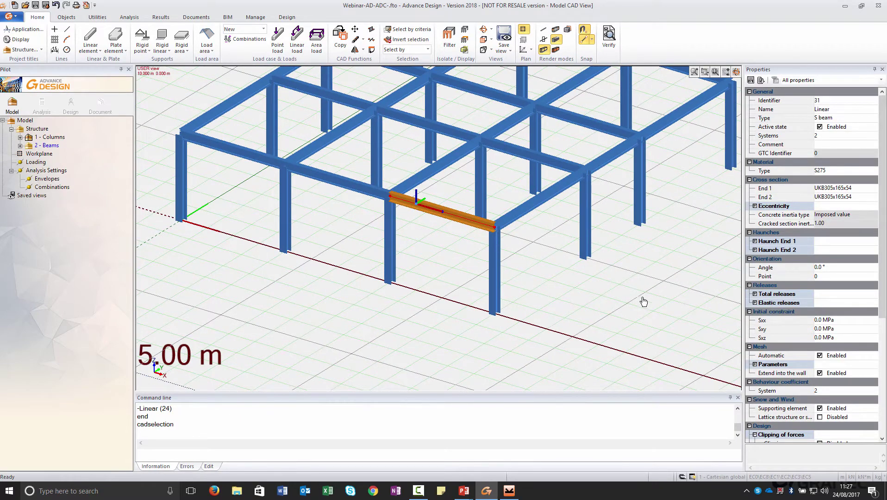
scroll(568, 266, "down", 2)
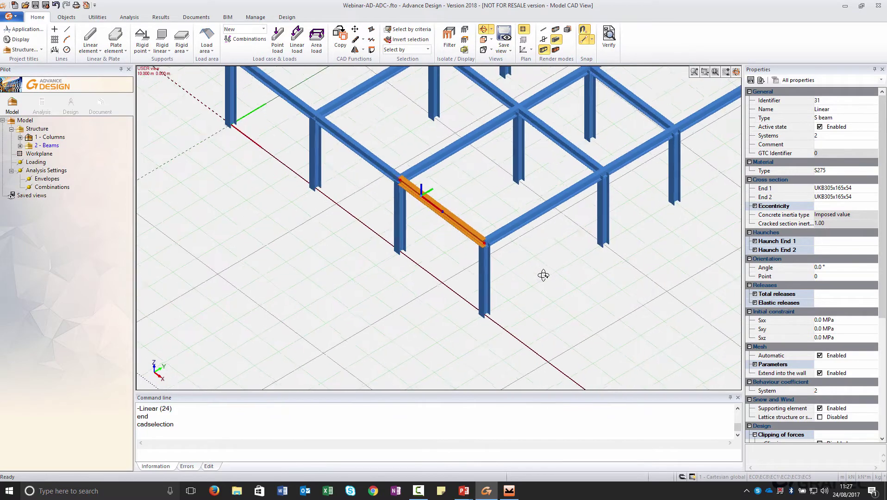
scroll(417, 296, "down", 3)
key("Escape")
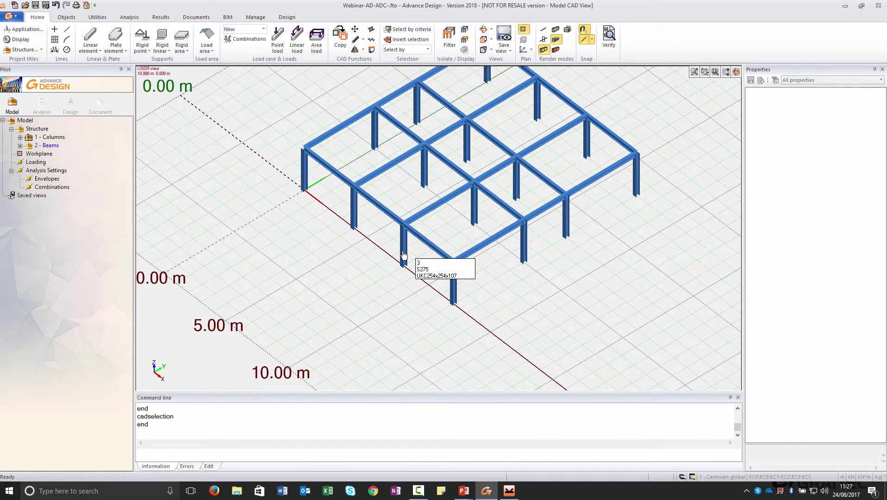
scroll(411, 273, "down", 1)
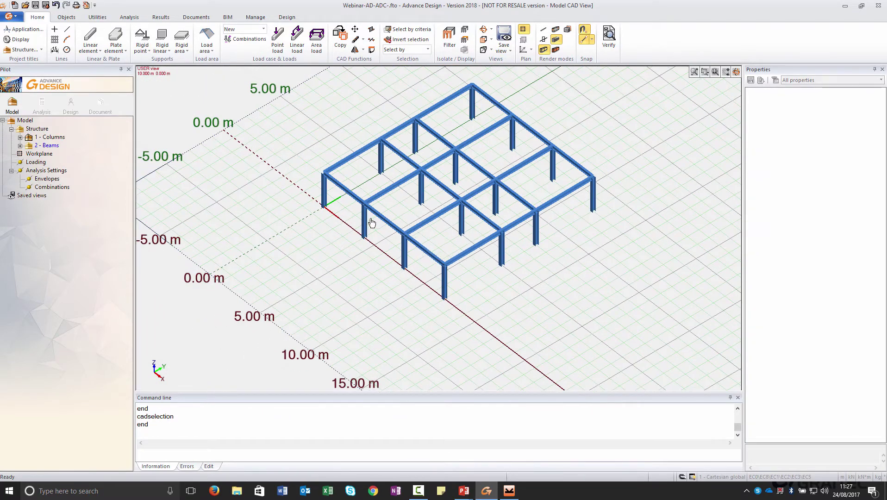
middle_click_drag(372, 224, 388, 214, "shift")
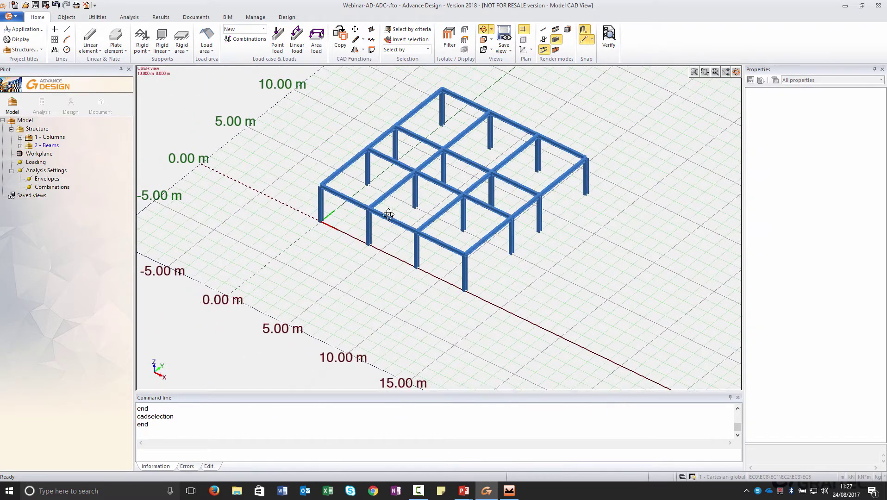
- Create a new system named Supports under Structure
left_click(46, 129)
key("Insert")
type("Supports")
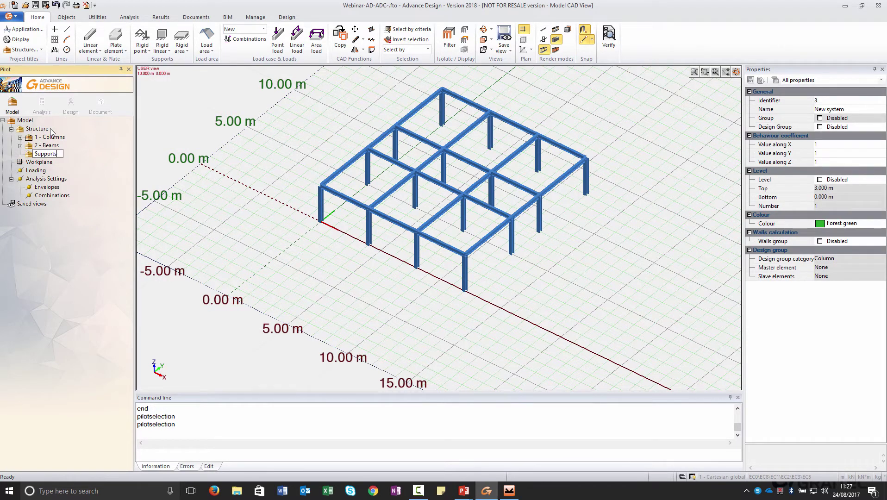
key("Return")
- Add fixed rigid point supports at the bases of all columns in the Columns system
left_click(52, 138)
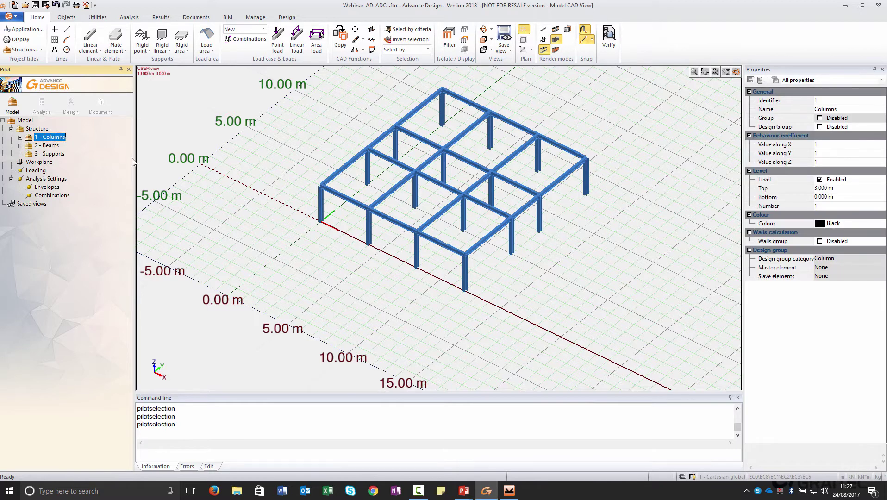
right_click(261, 187)
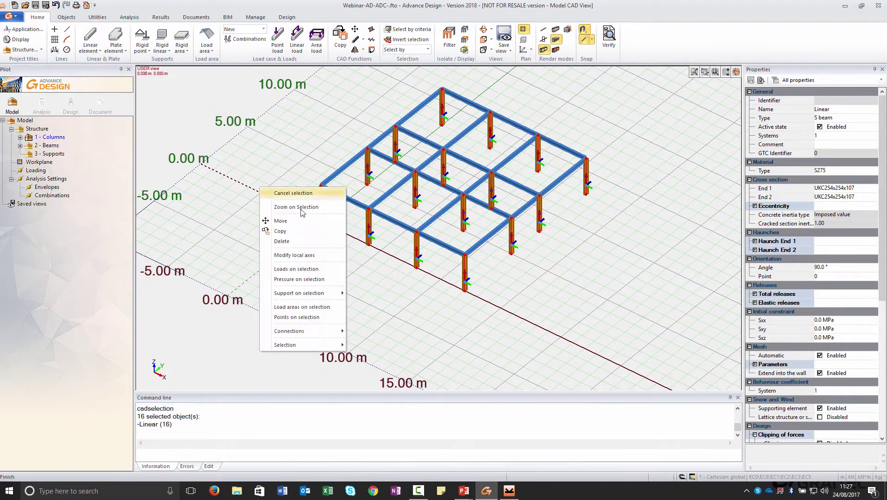
mouse_move(319, 293)
left_click(366, 294)
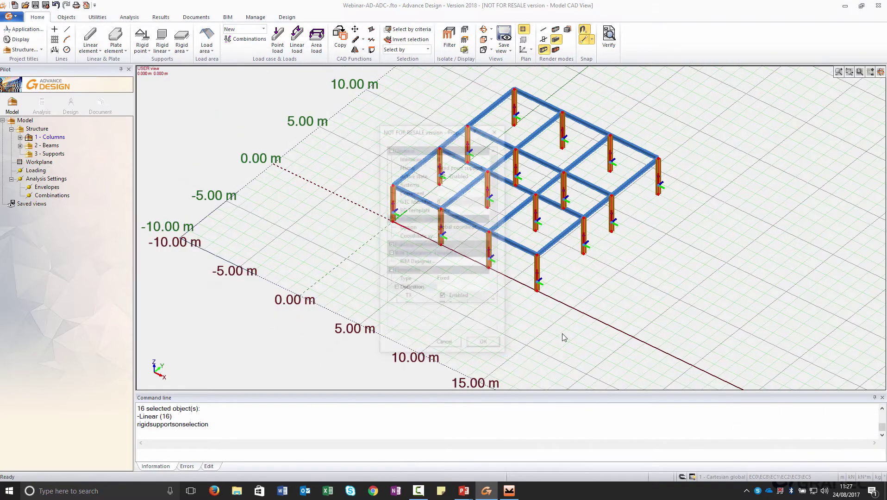
left_click(485, 346)
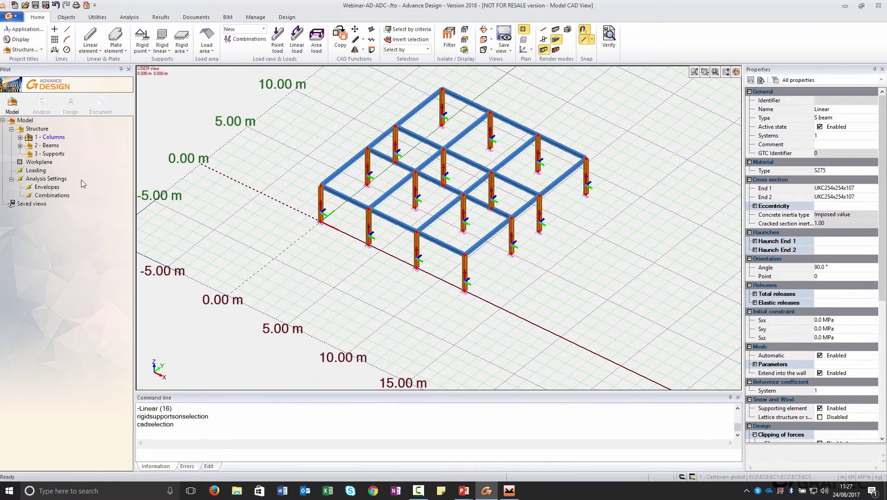
- Move all 16 rigid point supports from the Columns system into the Supports system
double_click(28, 138)
left_click(74, 279)
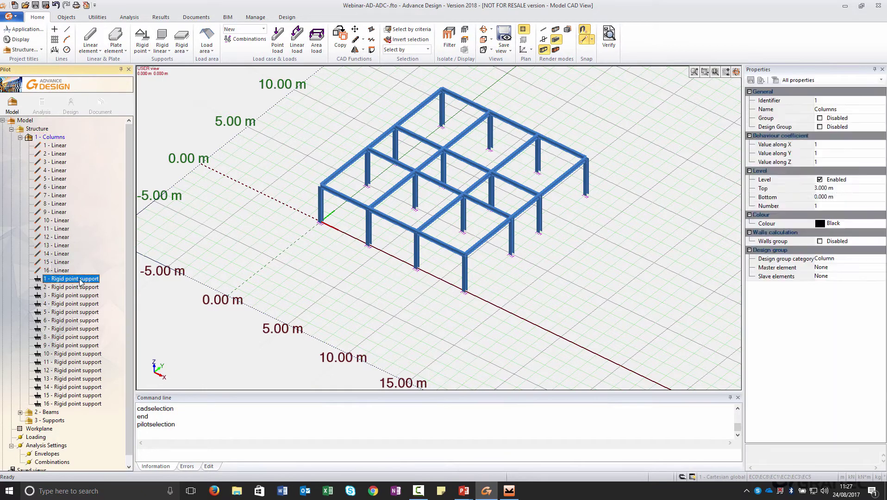
left_click(81, 406, "shift")
left_click_drag(72, 376, 60, 422)
left_click(357, 288)
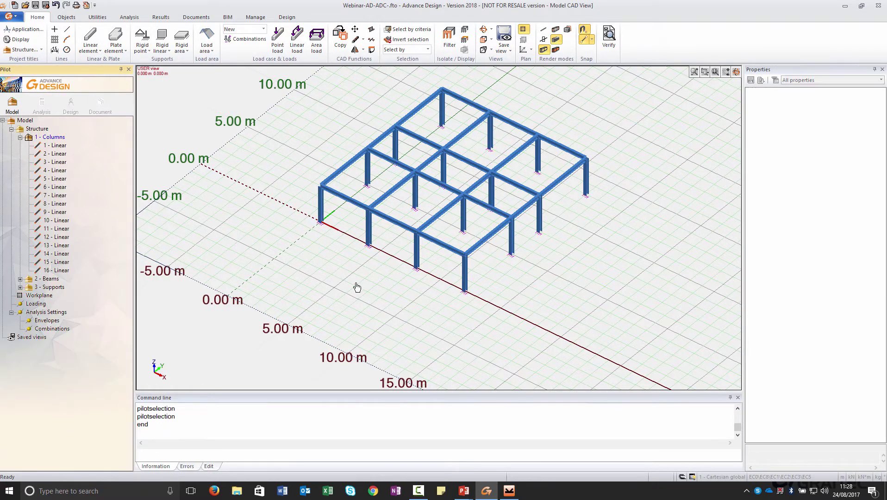
left_click(20, 138)
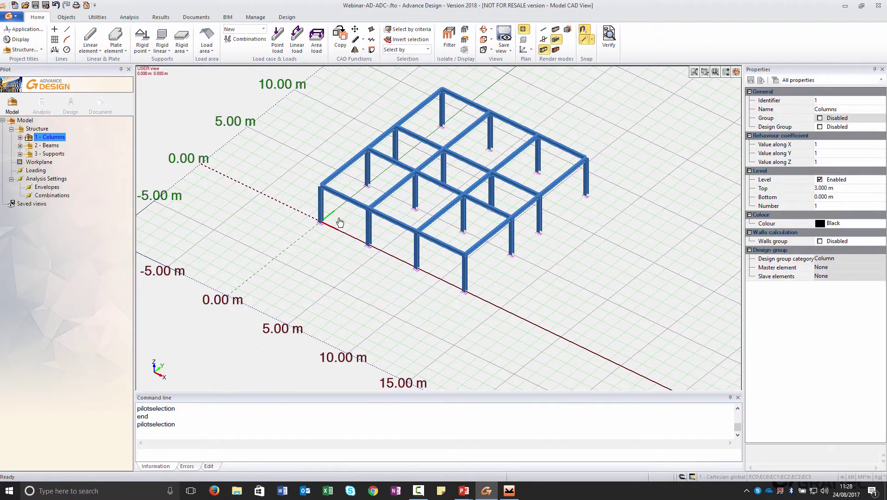
- Create a new system named Load Areas under Structure
left_click(31, 129)
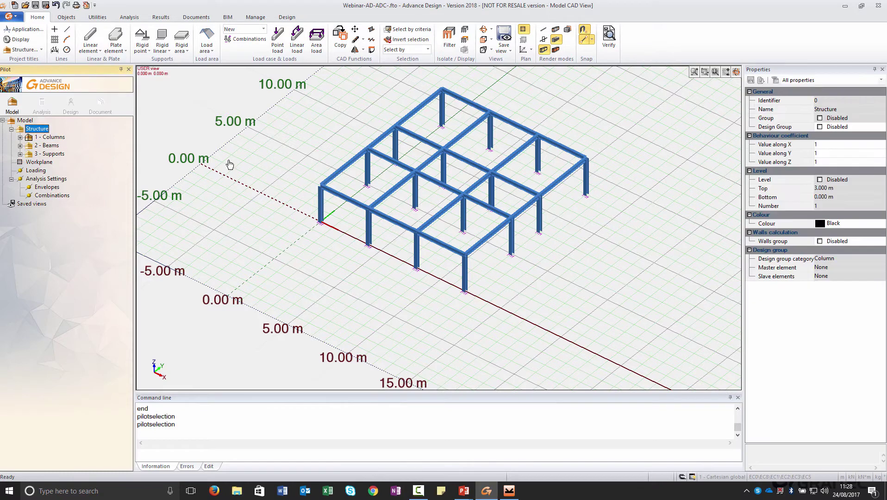
key("Insert")
type("Load")
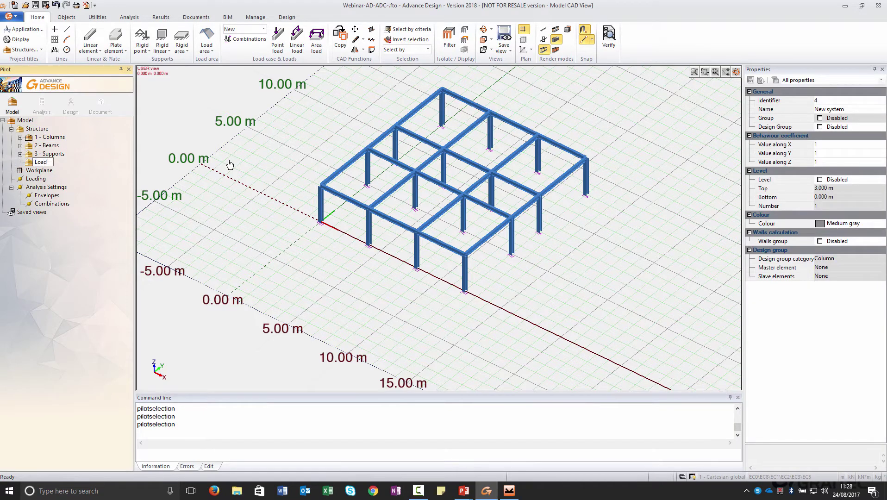
type(" Areas")
key("Return")
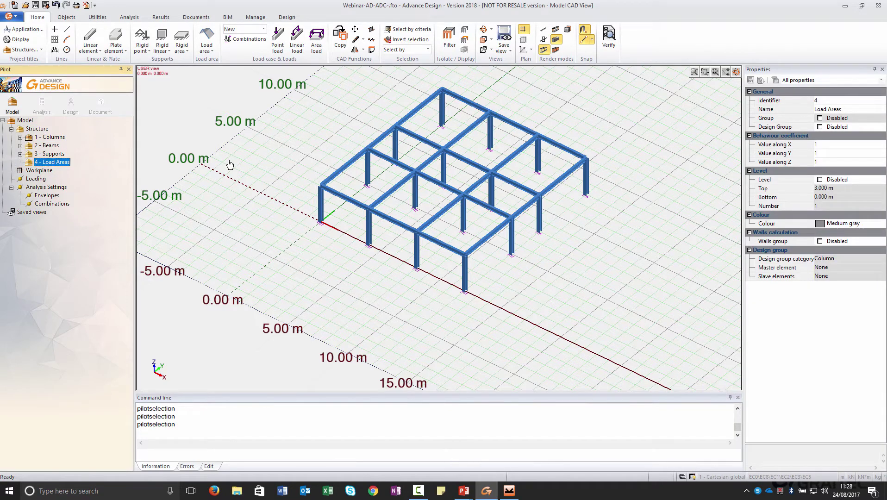
- Draw one load area covering the whole beam grid at 3 m height, through its four outer corners
left_click(207, 37)
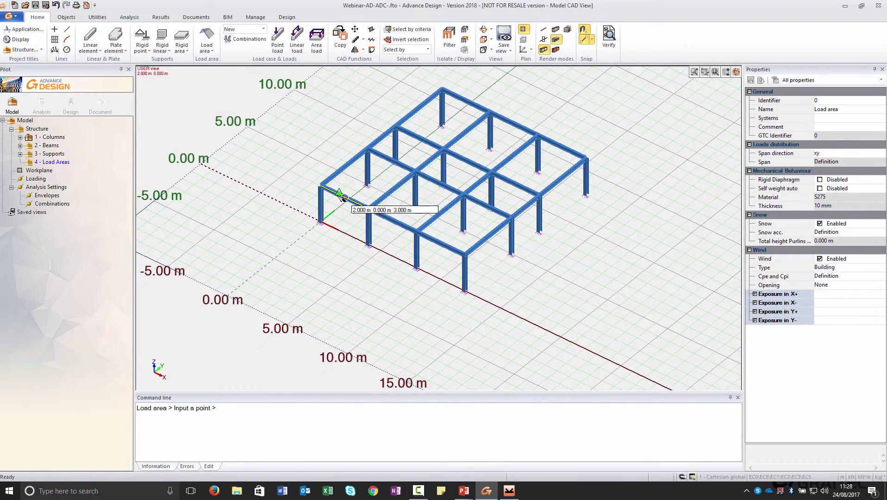
left_click(464, 253)
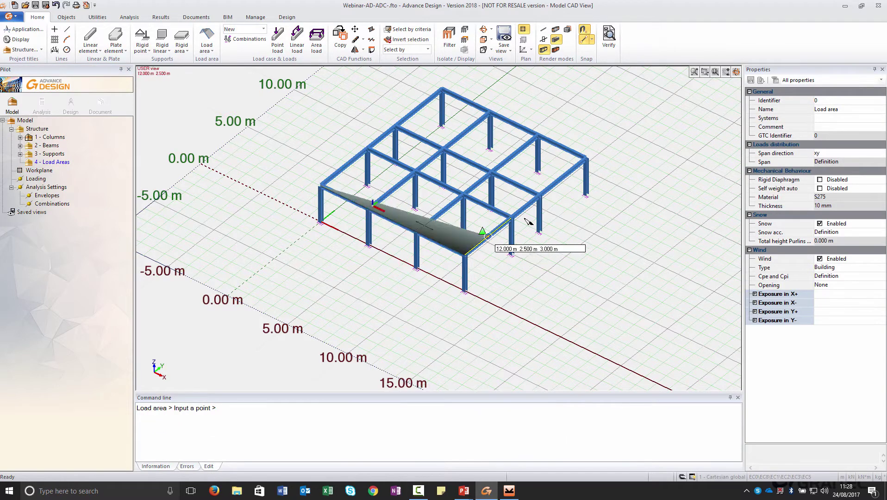
left_click(586, 160)
left_click(464, 107)
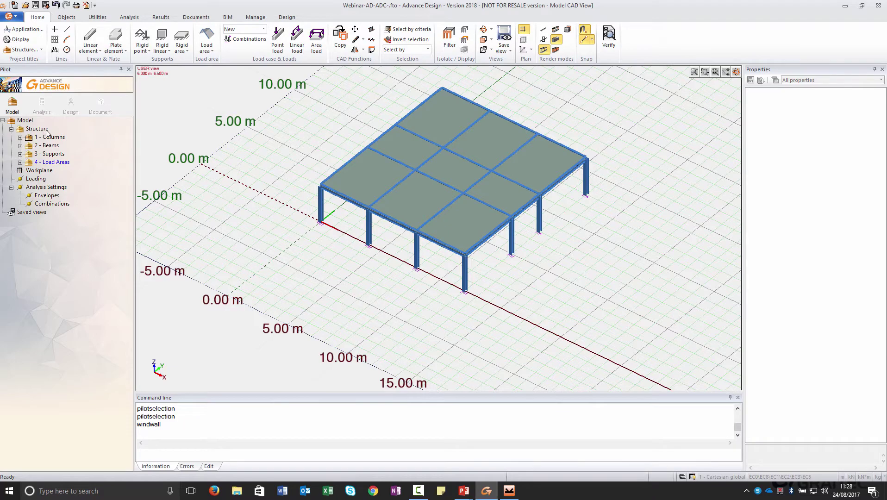
- Copy all columns, beams and the load area 3 m upward by one column height to form a second storey
middle_click_drag(402, 287, 321, 245, "shift")
left_click_drag(584, 198, 299, 145)
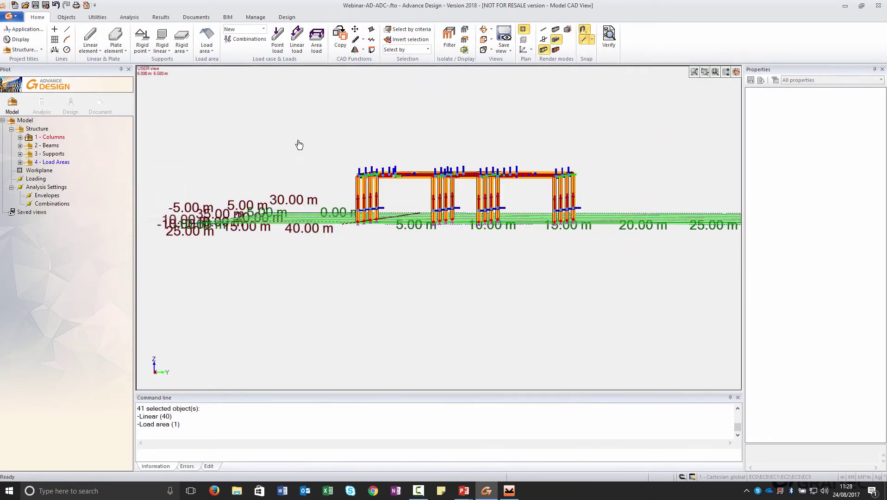
middle_click_drag(299, 145, 376, 178, "shift")
left_click(479, 296)
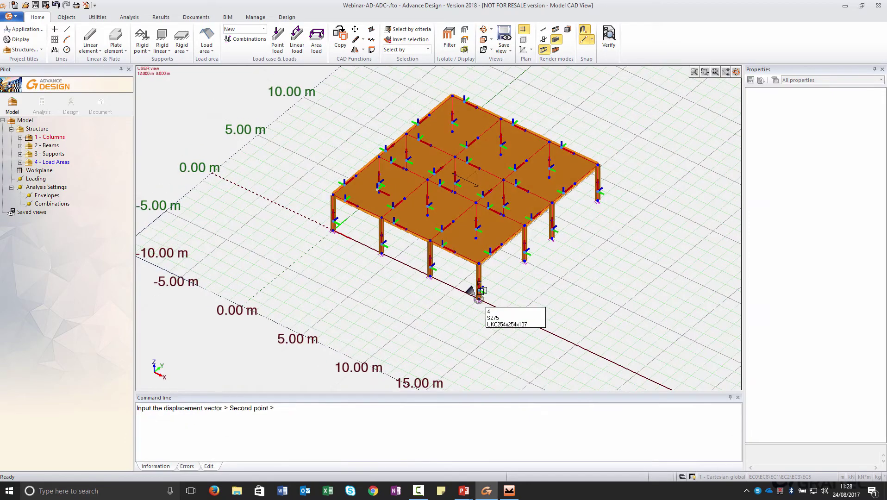
left_click(480, 263)
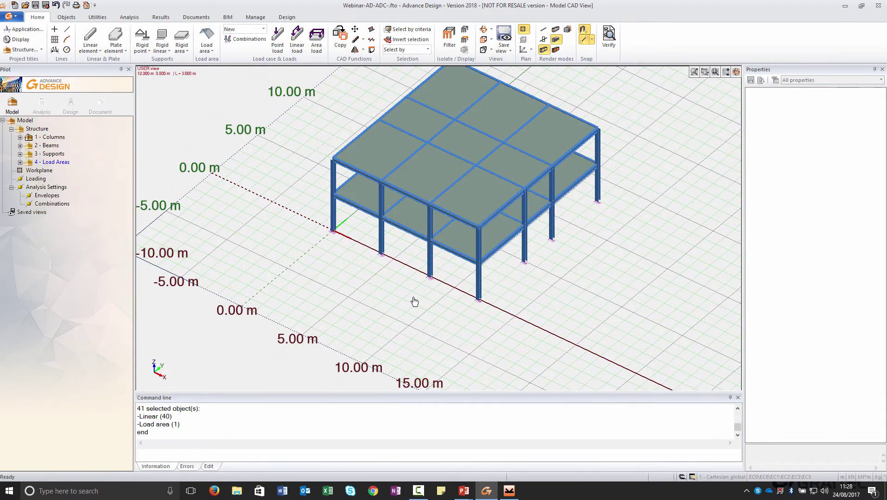
- Create a new system named Bracings under Structure
mouse_move(414, 302)
middle_mouse_down("shift")
mouse_move(403, 299)
mouse_move(411, 302)
middle_mouse_up("shift")
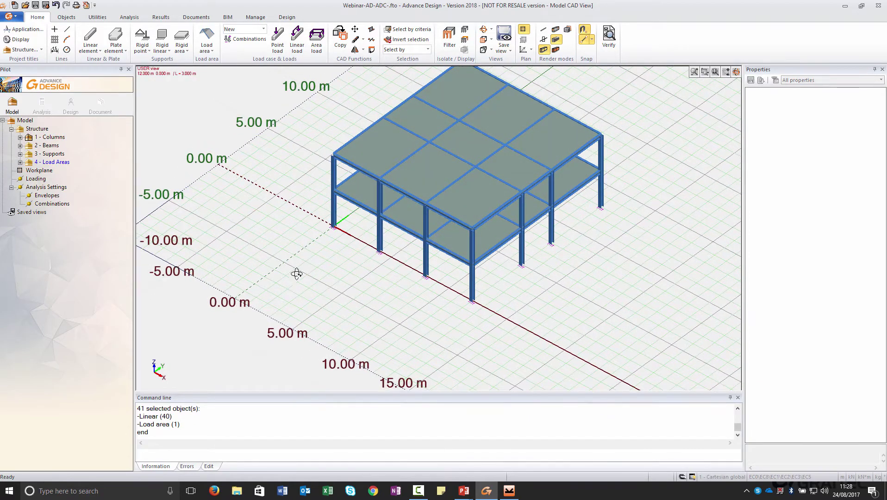
middle_click_drag(296, 273, 278, 259, "shift")
left_click(37, 129)
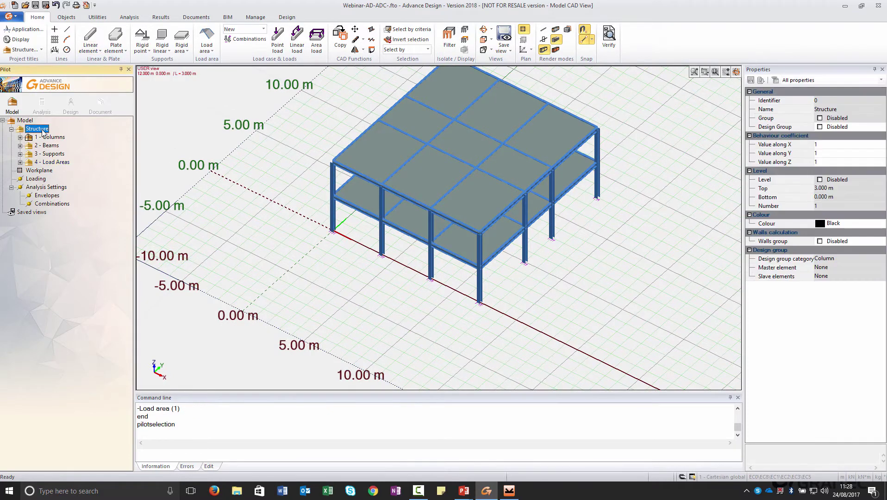
key("Insert")
type("Bracing")
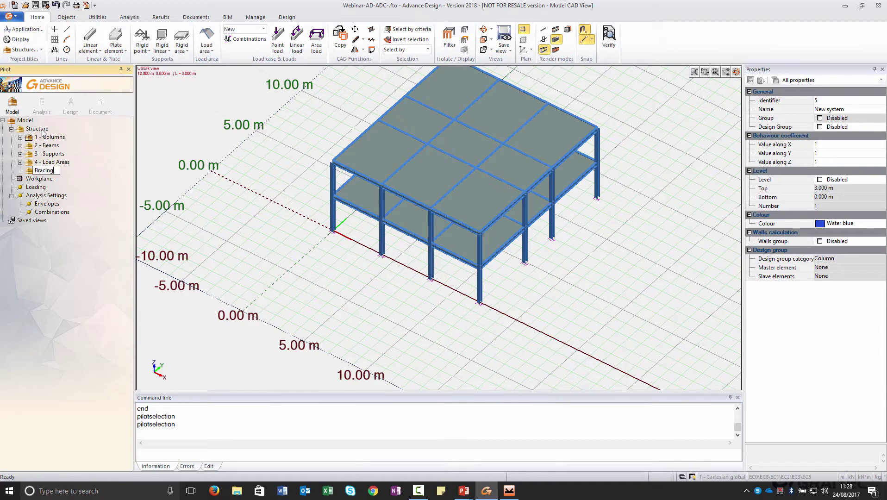
type("s")
key("Return")
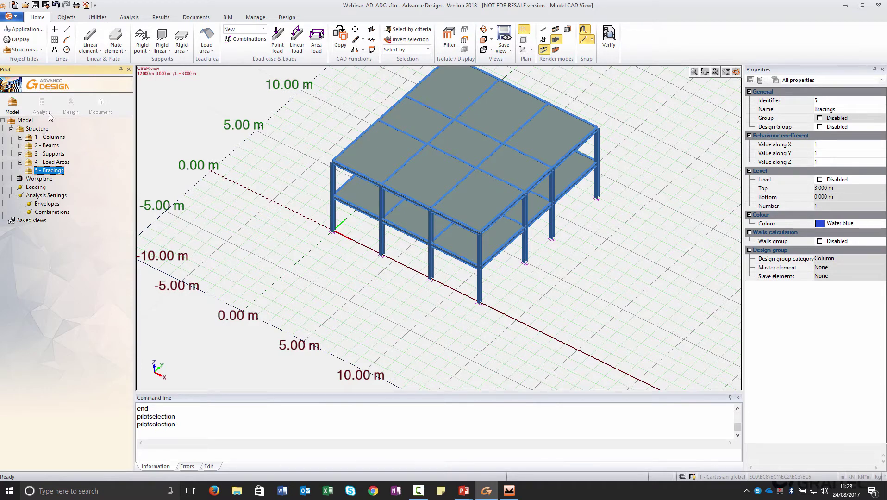
- Draw two crossing SHS80X5 diagonals in the first front bay of the upper storey
left_click(90, 37)
left_click(874, 188)
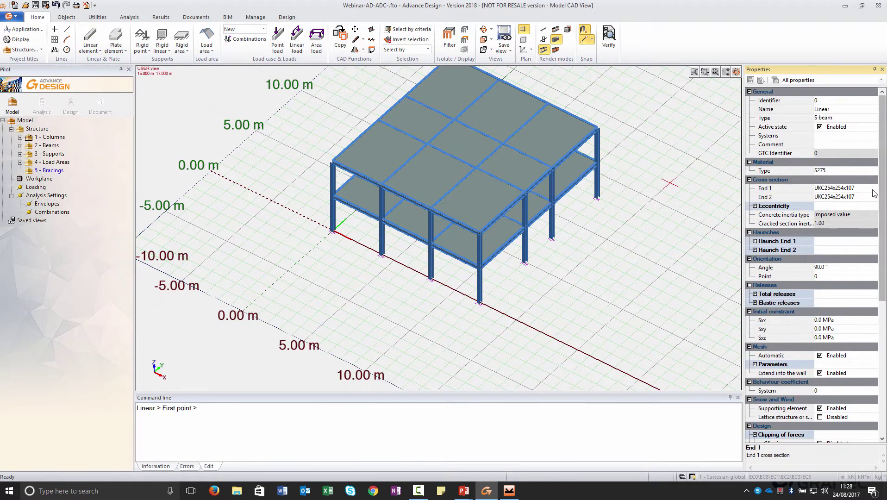
left_click(873, 189)
left_click(865, 200)
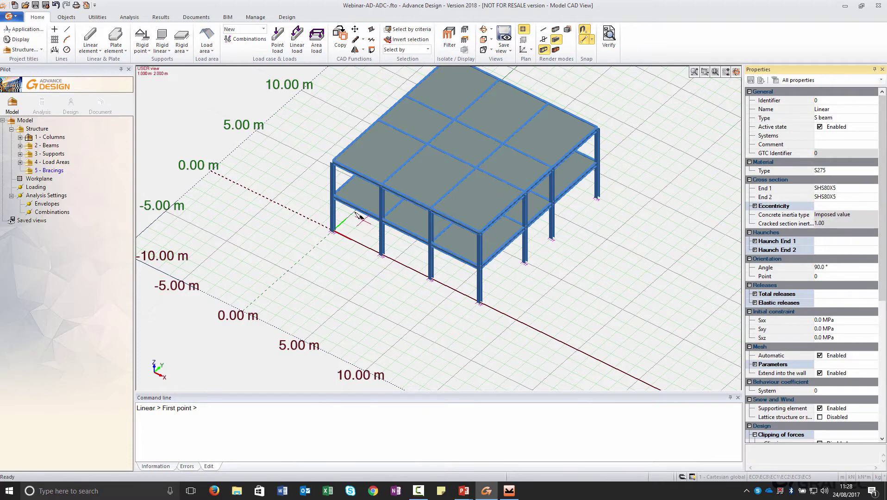
left_click(333, 163)
left_click(382, 220)
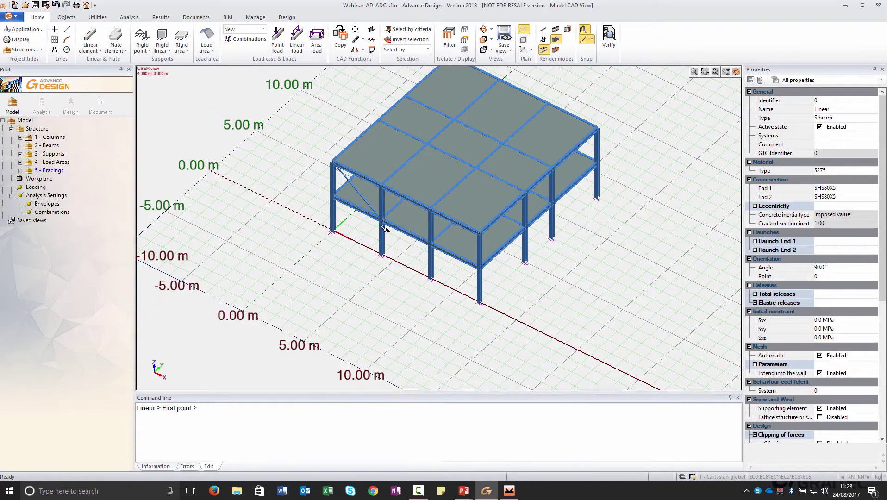
left_click(334, 196)
left_click(382, 186)
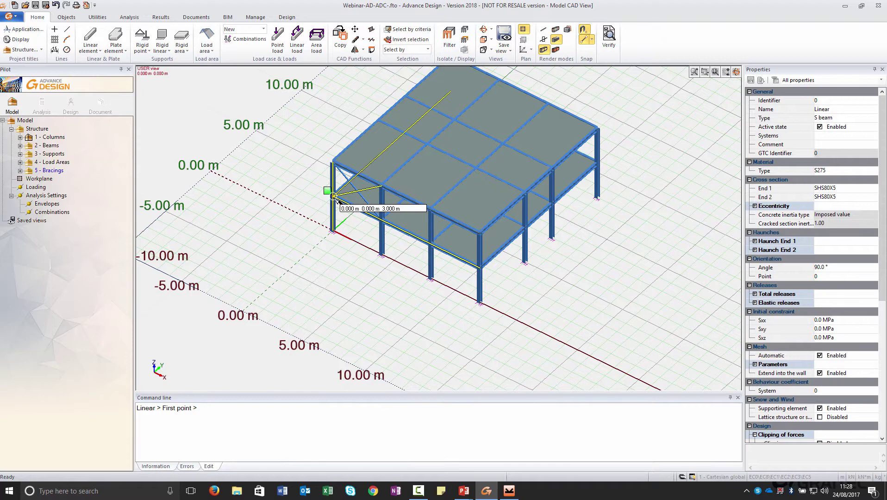
key("Escape")
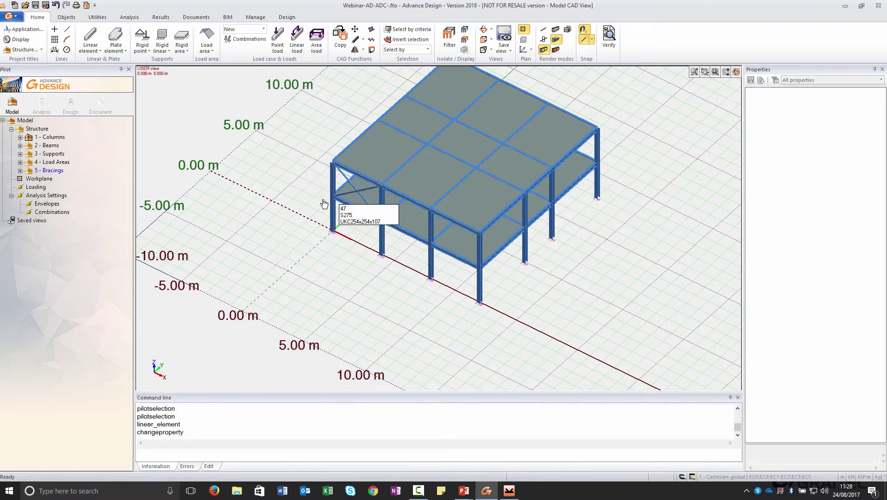
- Copy the cross bracing to the ground storey of the first front bay and to both storeys of the last front bay
double_click(52, 171)
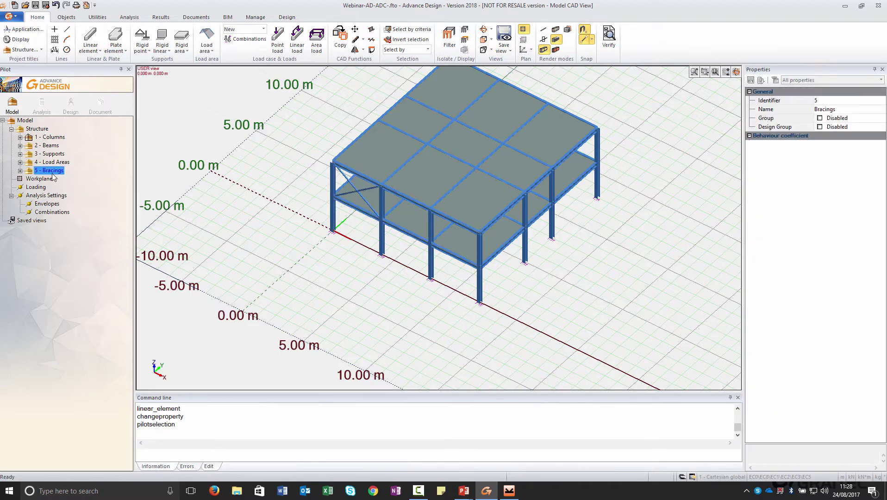
left_click(333, 196)
left_click(434, 282)
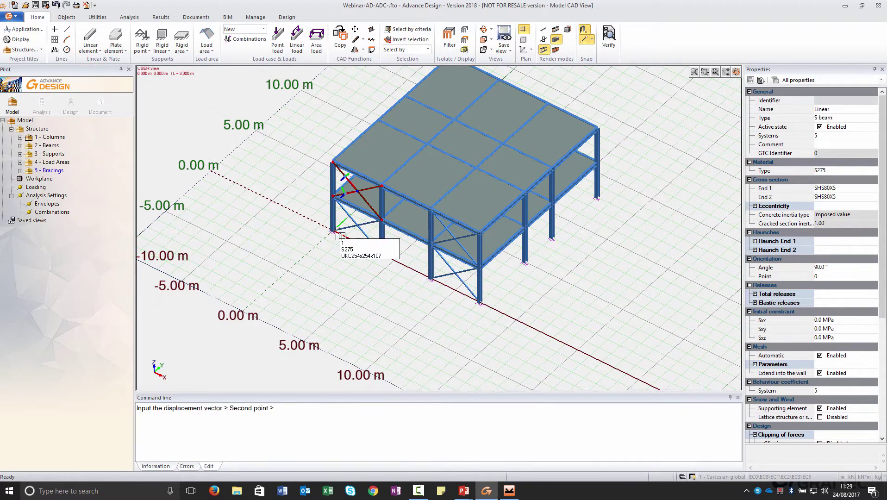
key("Escape")
- Copy all eight front bracing members 12 m across to the rear face of the frame
double_click(60, 171)
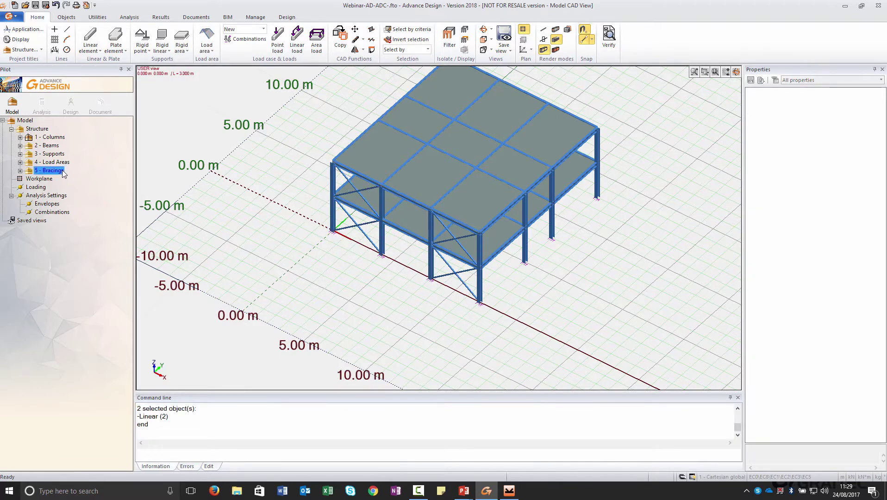
key("ctrl+c")
left_click(481, 305)
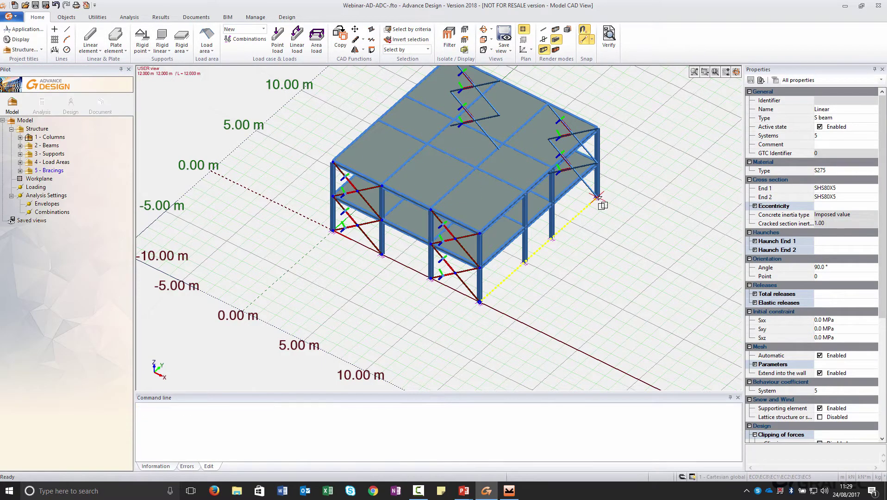
left_click(597, 198)
mouse_move(574, 272)
middle_mouse_down()
mouse_move(614, 253)
mouse_move(555, 272)
mouse_move(582, 273)
middle_mouse_up()
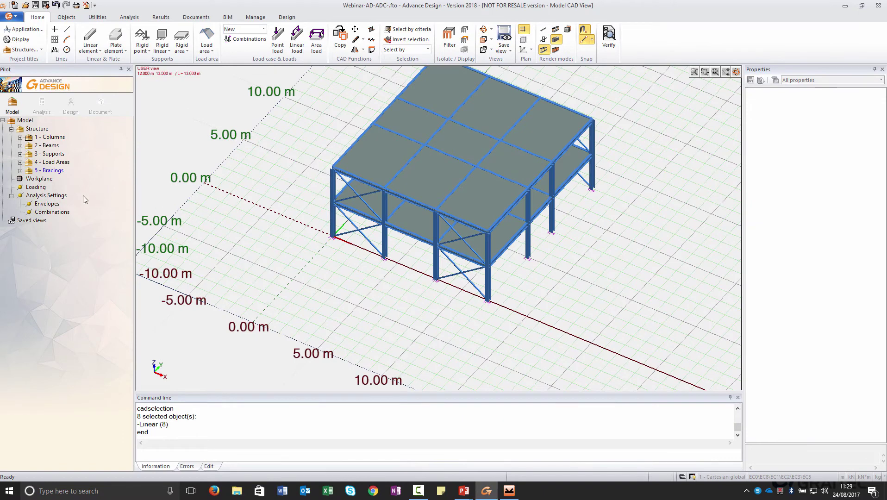
- Create one dead and one live load case and apply a live area load of FZ -5 kN to both load areas
left_click(54, 162)
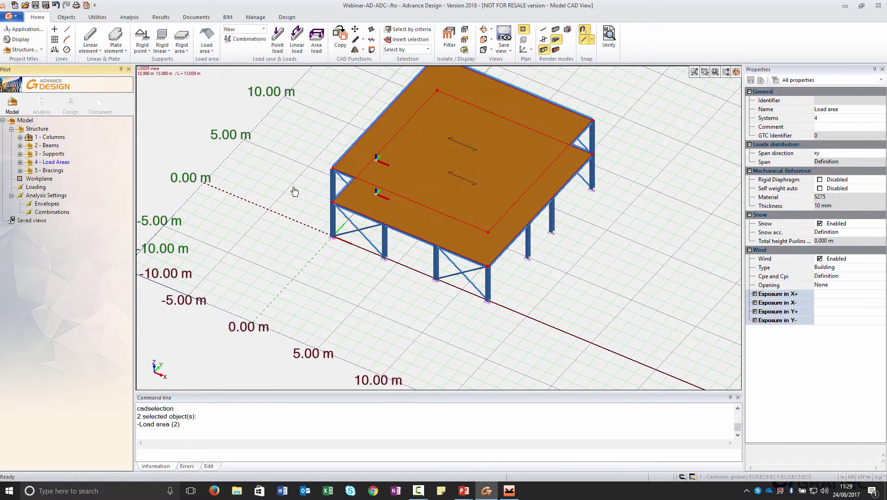
right_click(198, 190)
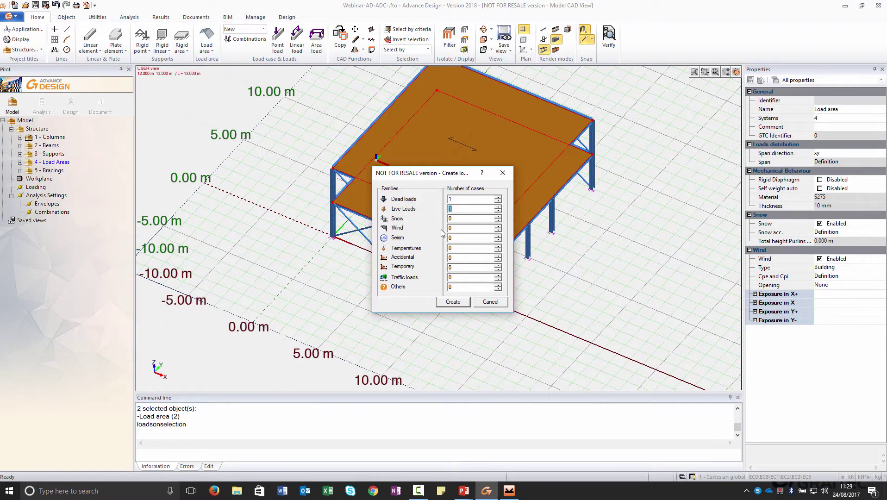
left_click(452, 302)
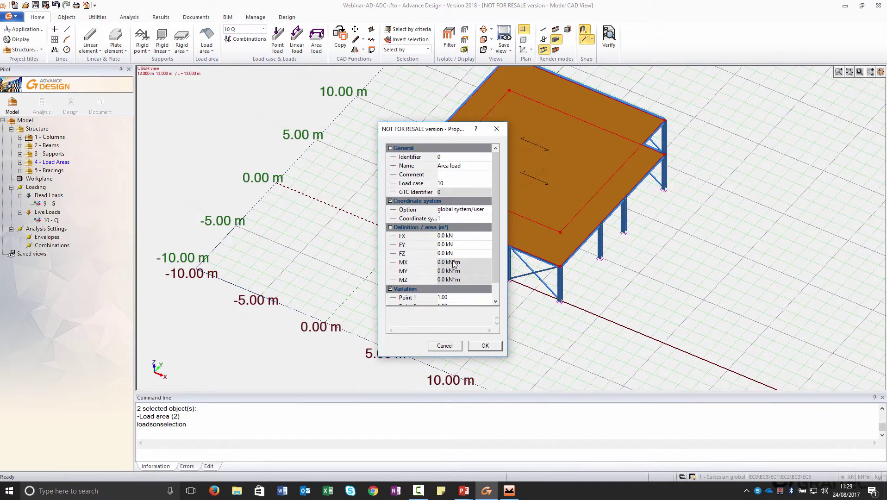
left_click(452, 254)
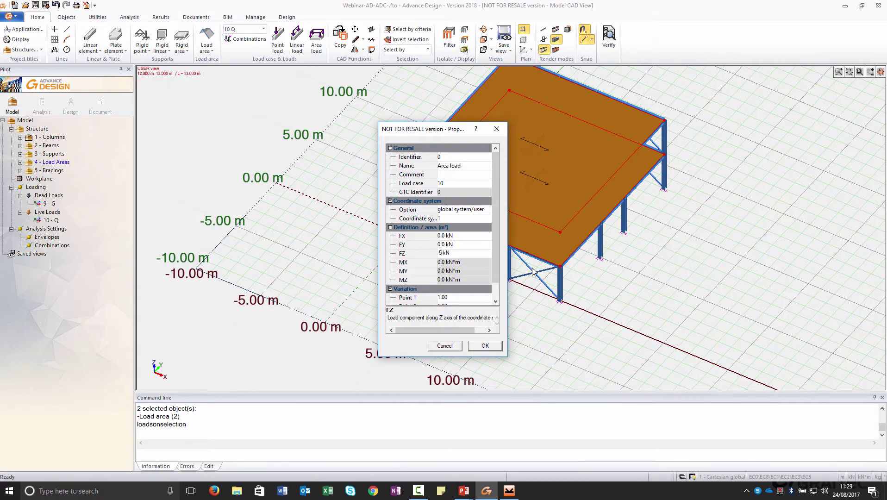
left_click(492, 349)
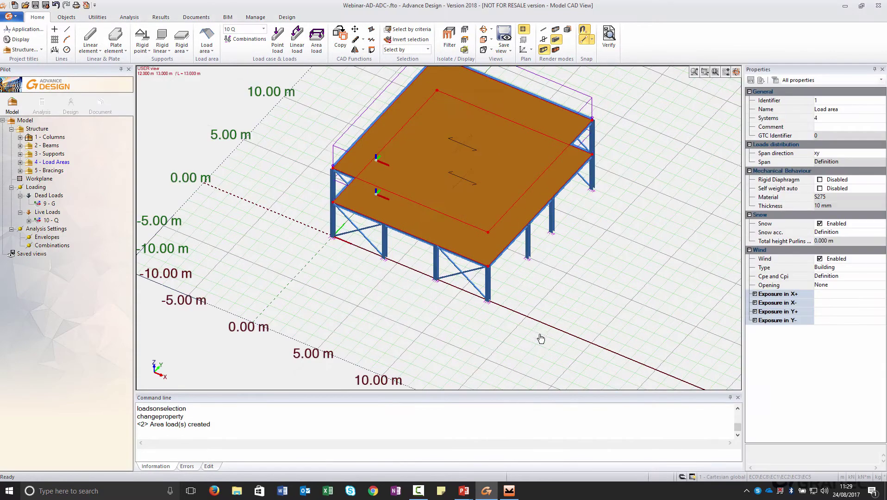
scroll(542, 287, "down", 3)
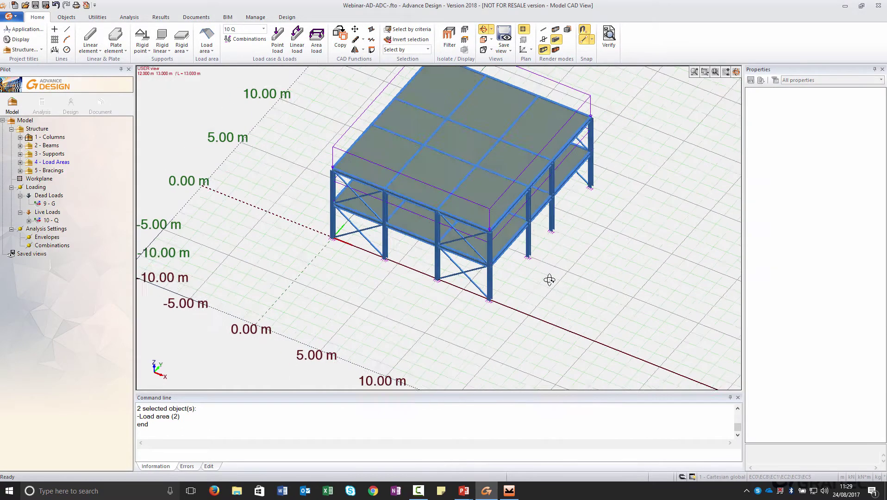
- Generate the simplified load combinations with the default options and update the load case codes
left_click(41, 105)
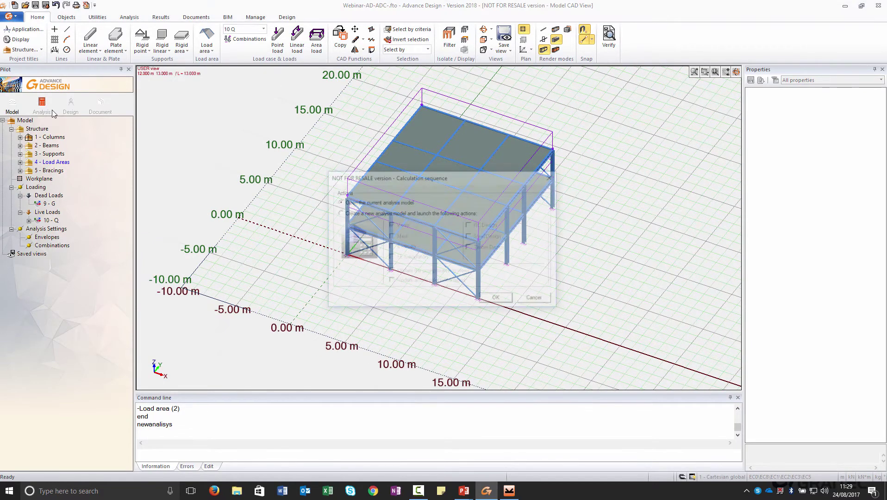
double_click(52, 245)
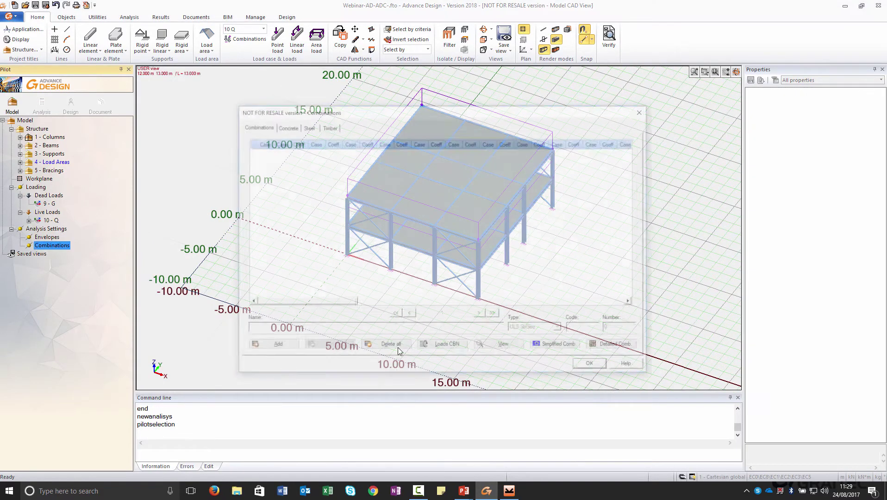
left_click(557, 346)
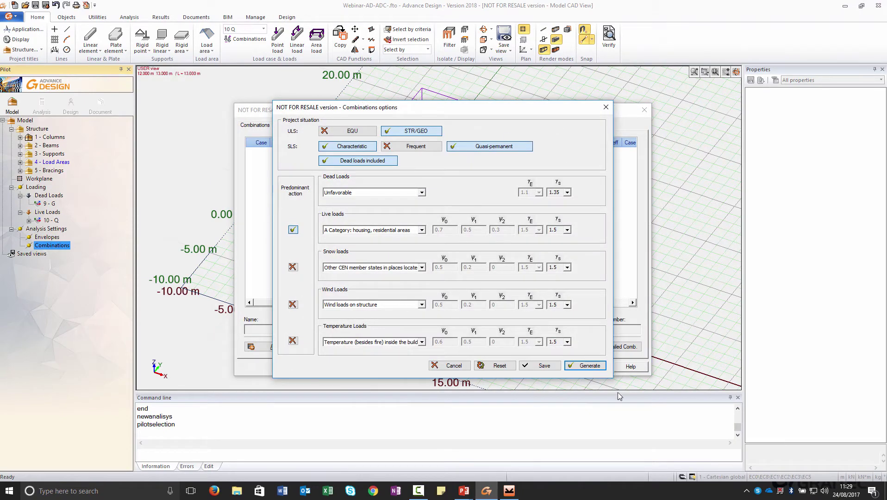
left_click(586, 365)
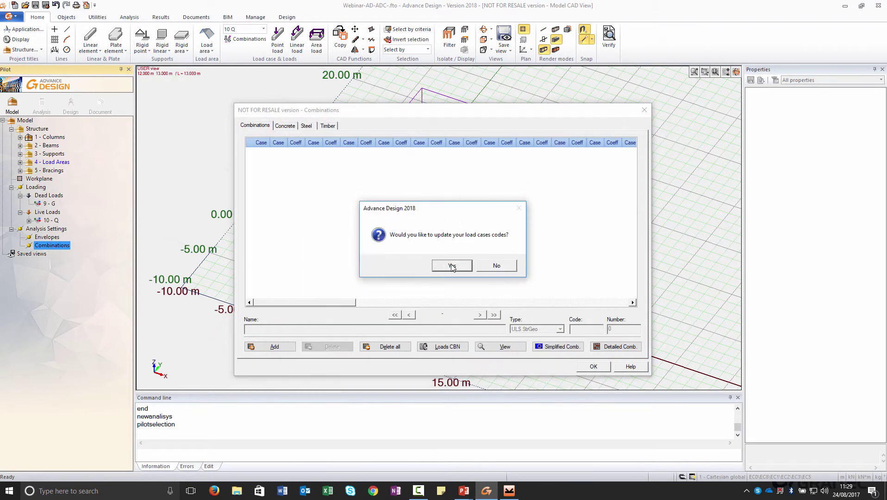
left_click(451, 266)
left_click(593, 366)
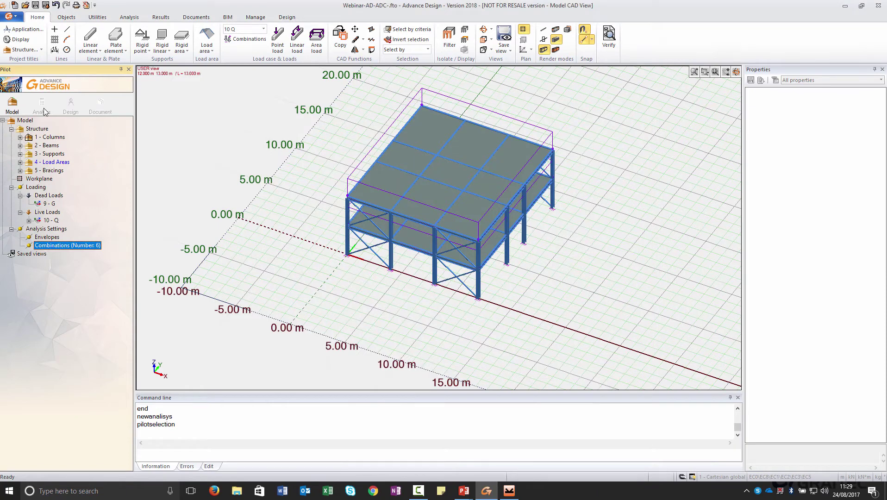
- Create a new analysis model and run the FE calculation
left_click(43, 108)
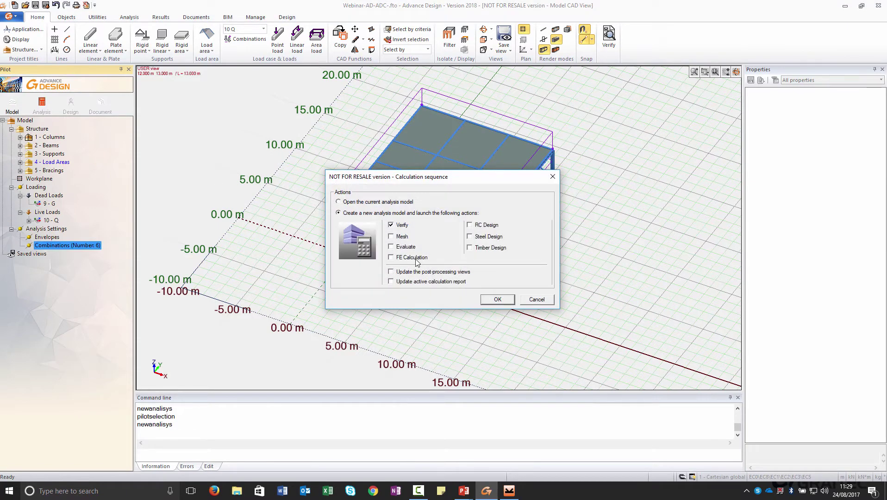
left_click(415, 258)
left_click(497, 299)
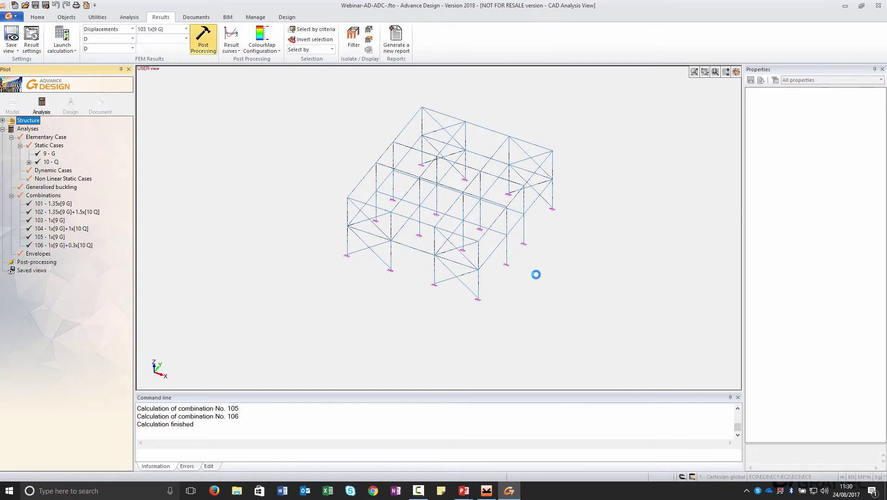
- Display the My forces for combination 102 (1.35x[9 G]+1.5x[10 Q]) and examine the bending moments around the first bay's bracing
left_click(132, 29)
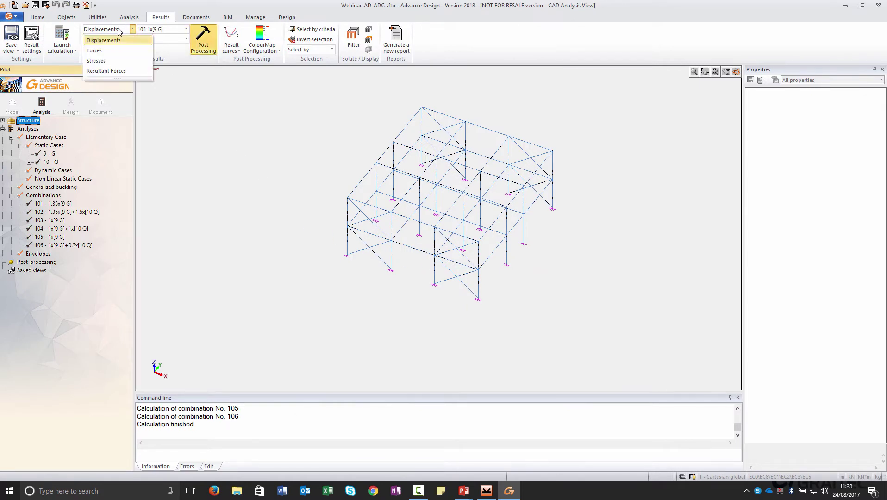
left_click(117, 31)
left_click(113, 39)
left_click(113, 82)
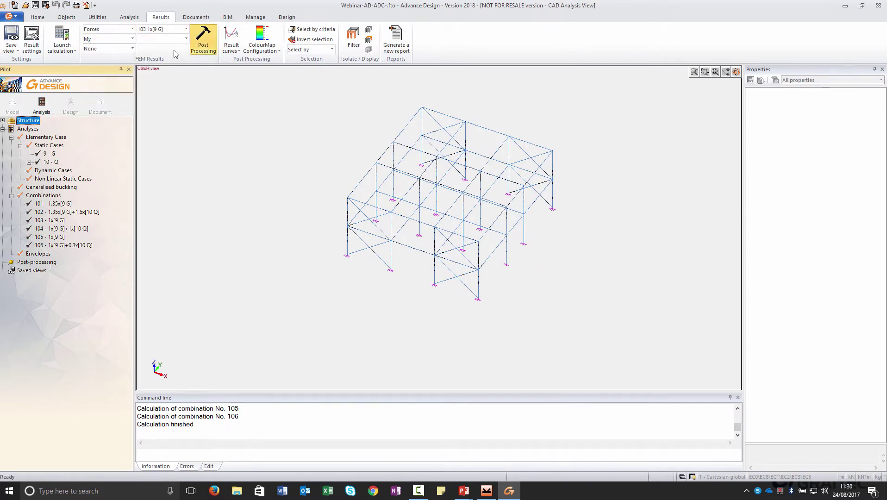
left_click(185, 29)
left_click(180, 47)
scroll(344, 209, "up", 5)
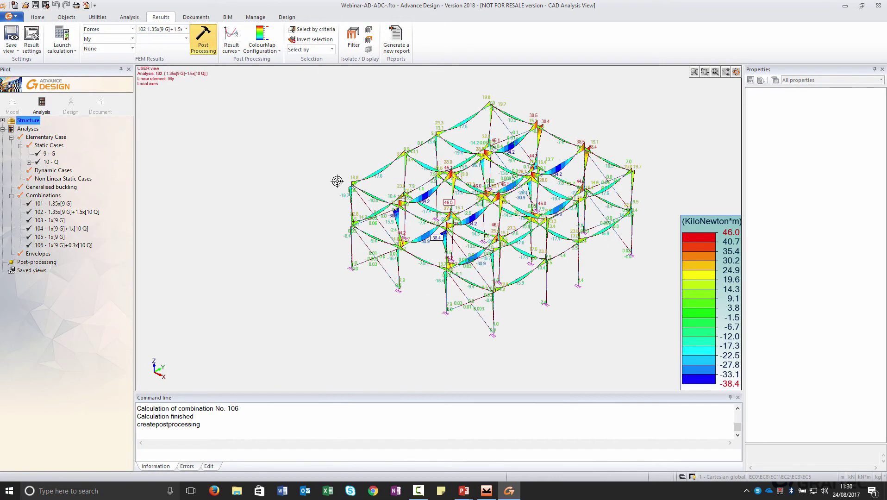
scroll(338, 227, "up", 1)
scroll(322, 212, "up", 3)
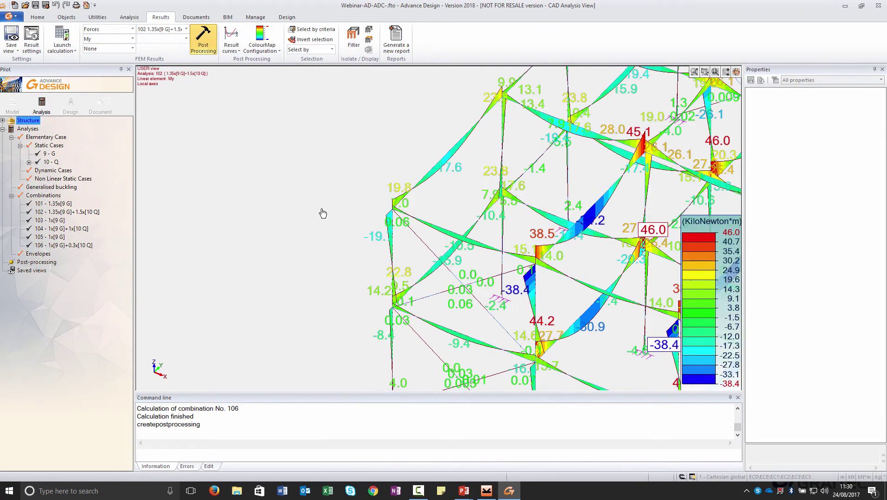
scroll(392, 241, "up", 2)
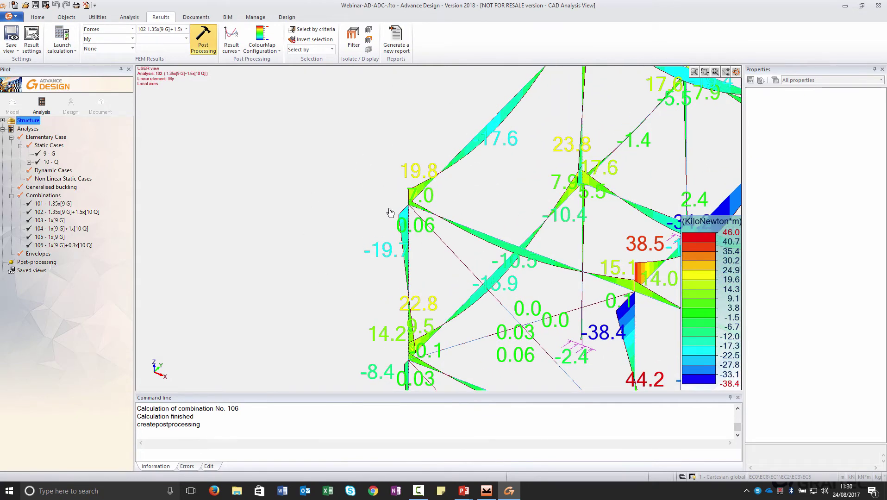
- Return to the model and change the element type of all bracings to bar
left_click(12, 104)
left_click(50, 170)
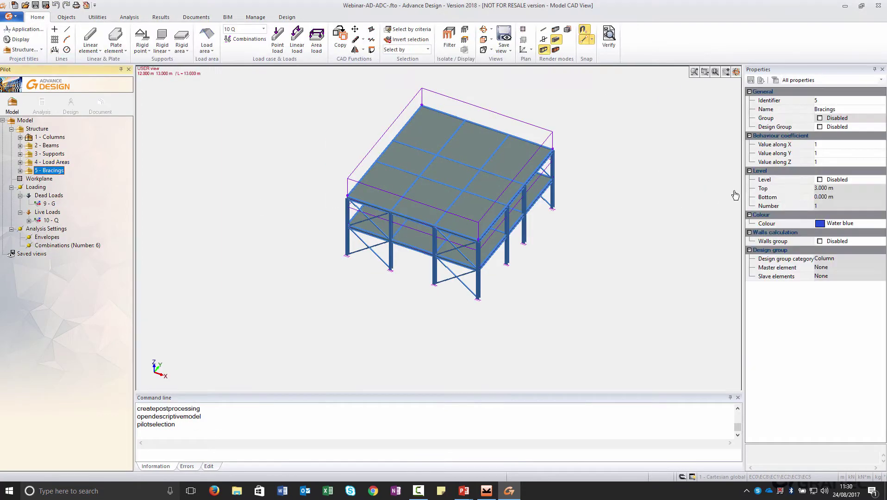
left_click(828, 118)
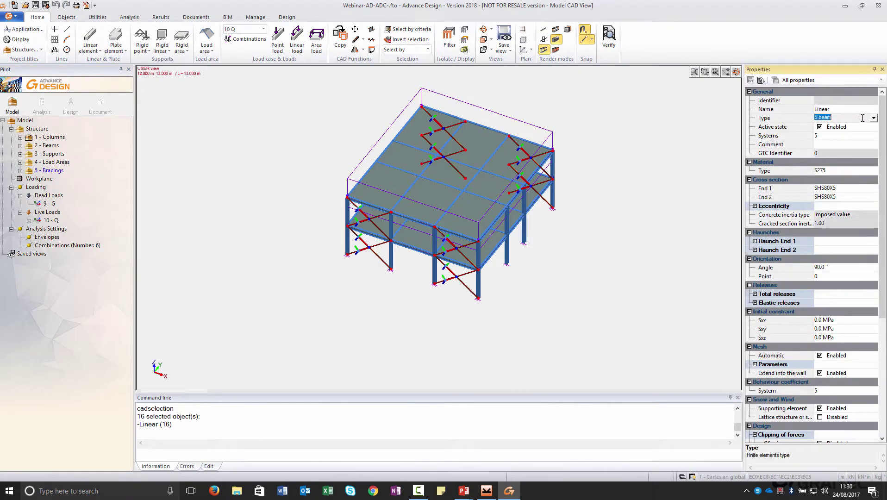
left_click(874, 118)
left_click(846, 130)
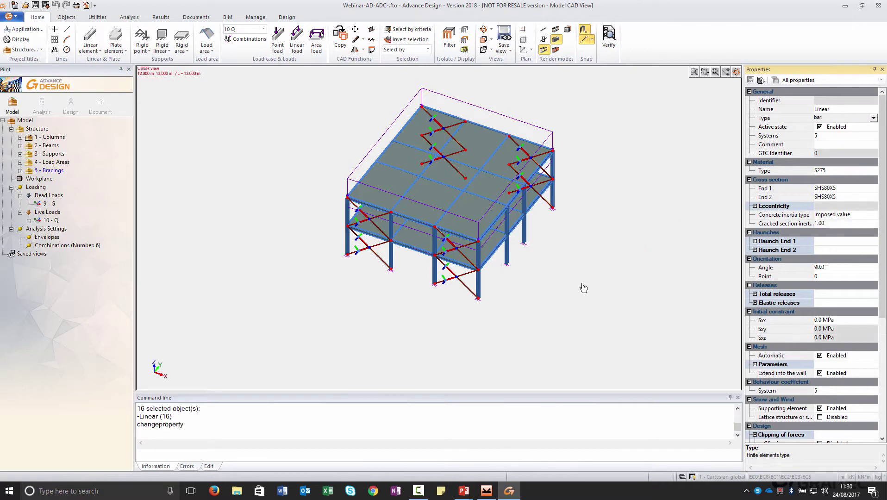
key("Escape")
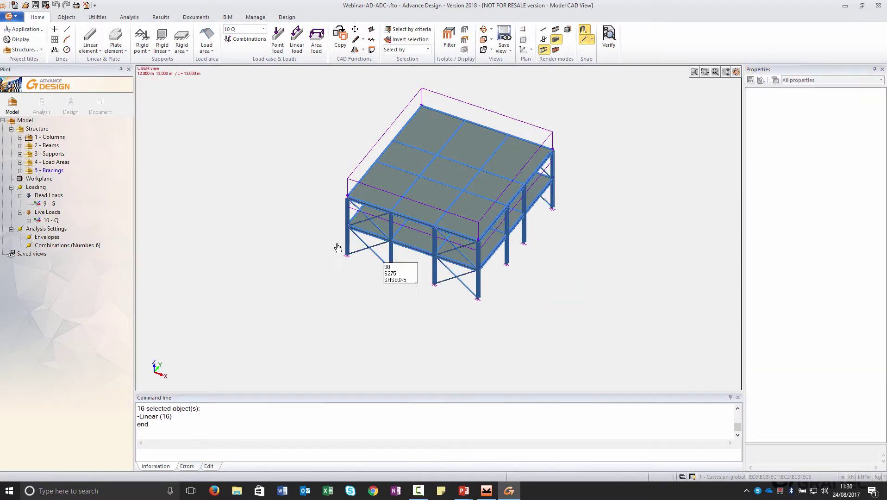
- Rerun the FE calculation on a new analysis model with the bar-type bracings
left_click(41, 105)
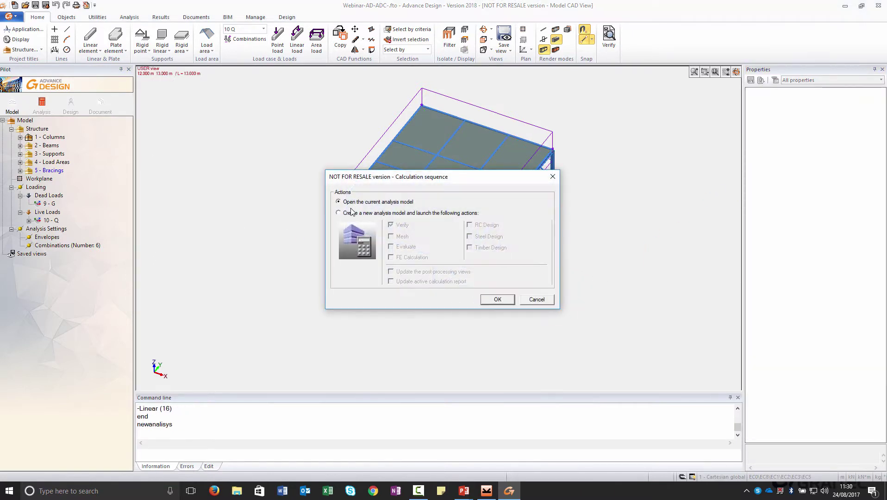
left_click(376, 212)
left_click(411, 257)
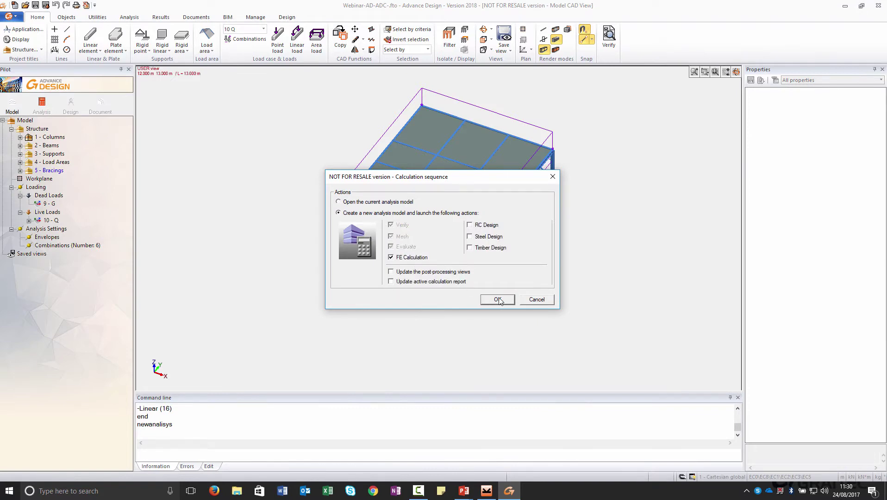
left_click(498, 299)
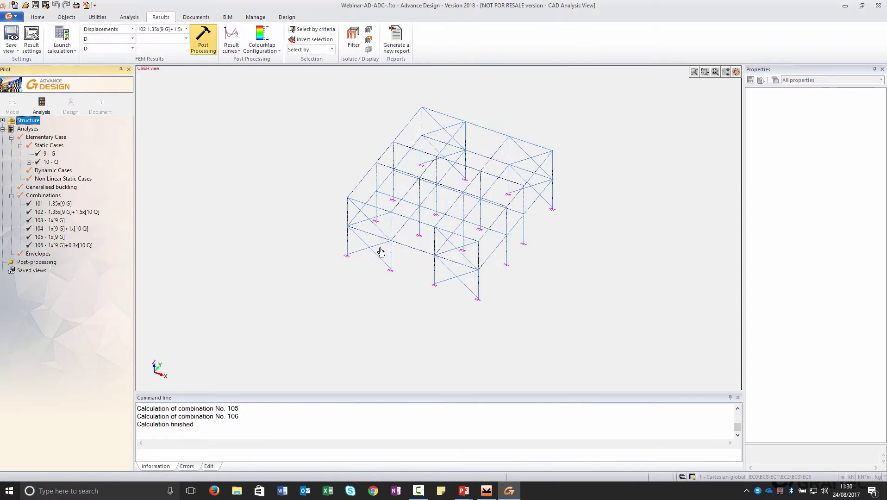
- Display the displacements D of the recalculated frame for combination 102
scroll(344, 210, "up", 1)
scroll(368, 205, "up", 1)
scroll(352, 297, "down", 1)
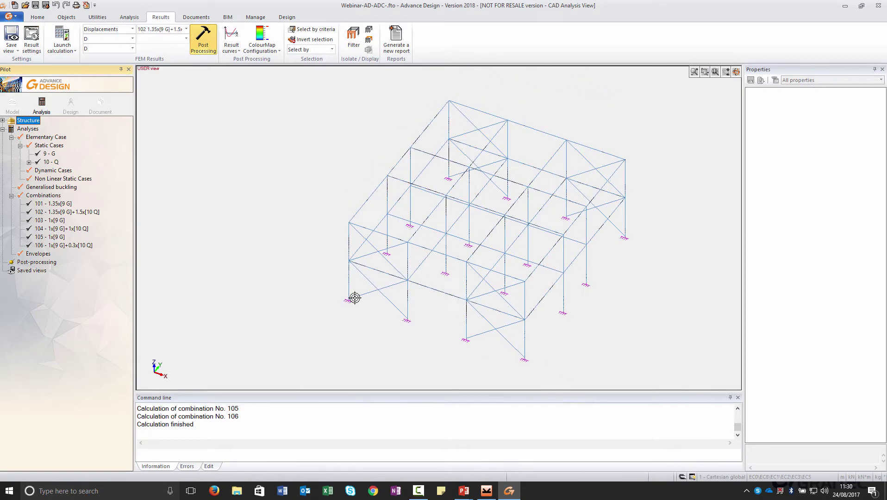
scroll(284, 268, "up", 1)
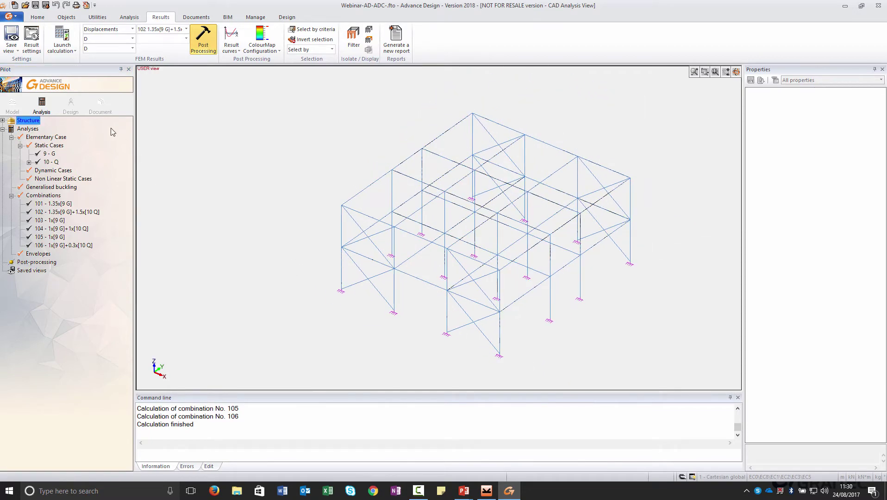
left_click(203, 40)
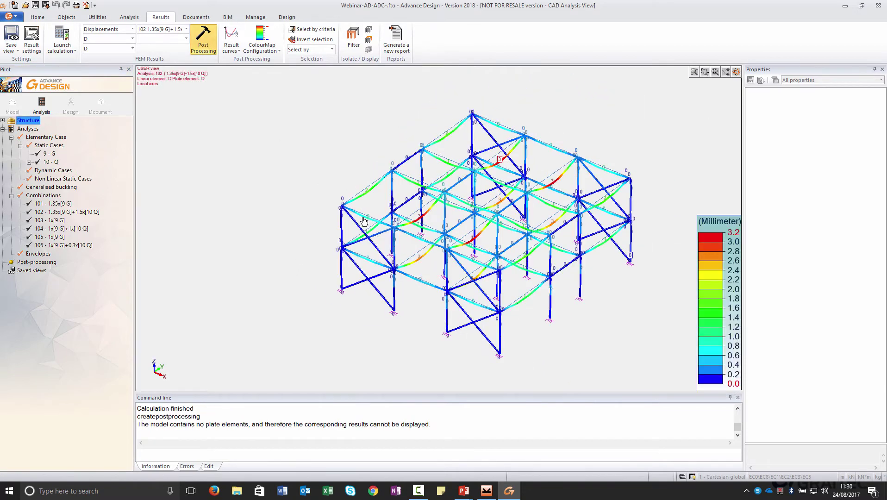
- Switch the results to My forces for combination 102 and check the bending moments in the bracing bars
left_click(132, 28)
left_click(95, 50)
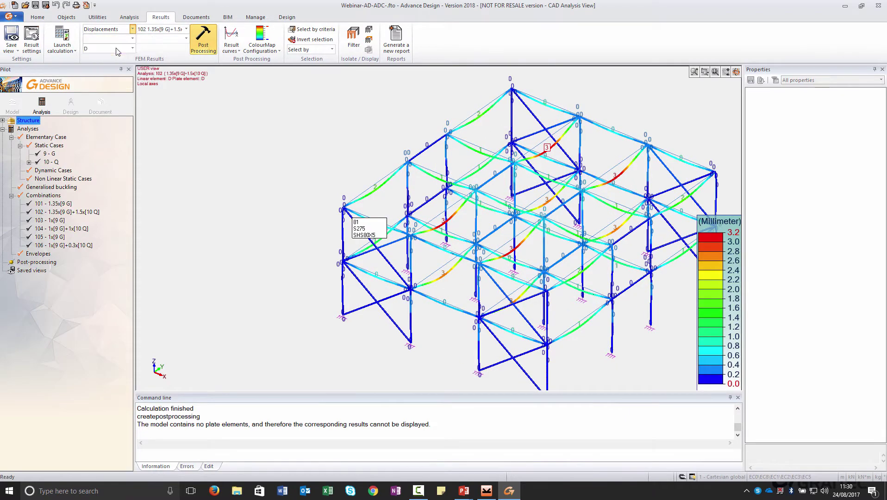
left_click(132, 39)
left_click(110, 81)
left_click(203, 39)
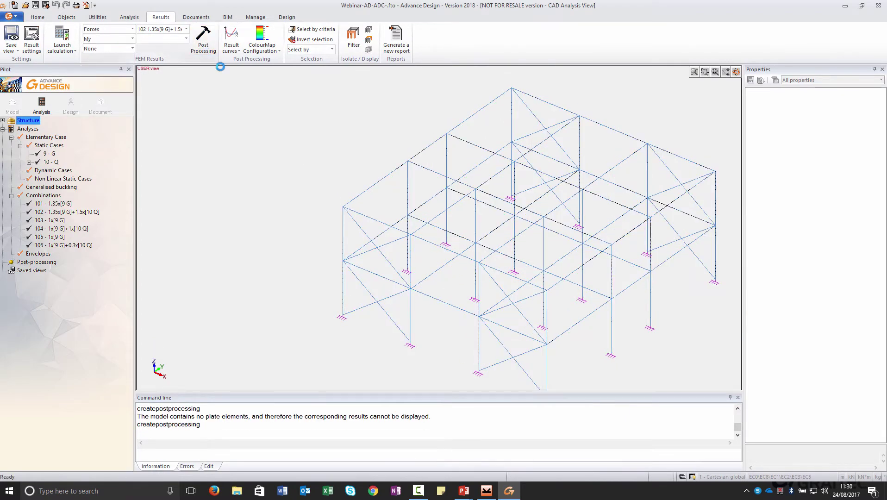
scroll(328, 220, "up", 3)
scroll(328, 220, "up", 2)
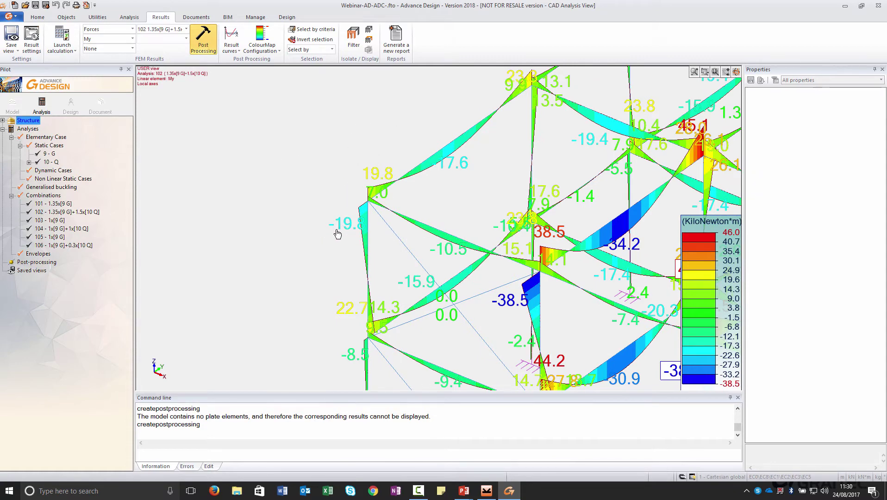
scroll(285, 204, "down", 4)
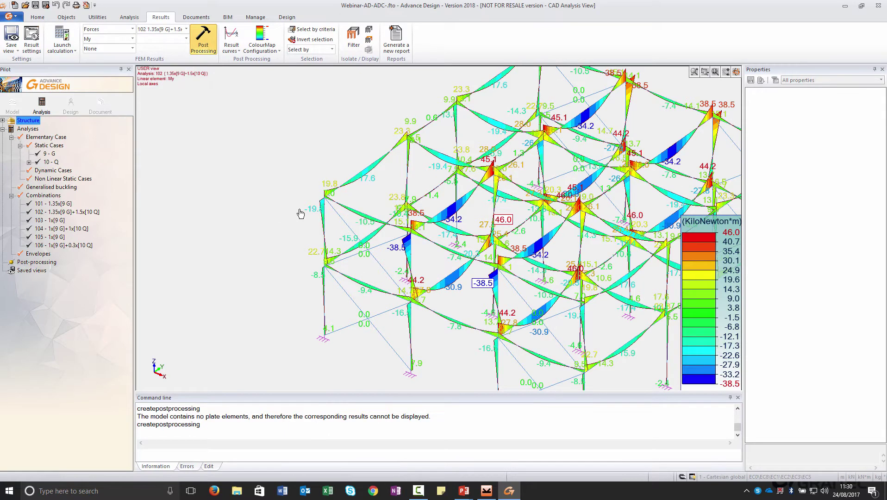
- Display the axial force Fx of only the upper SHS80X5 corner brace for combination 102
left_click_drag(337, 224, 306, 183)
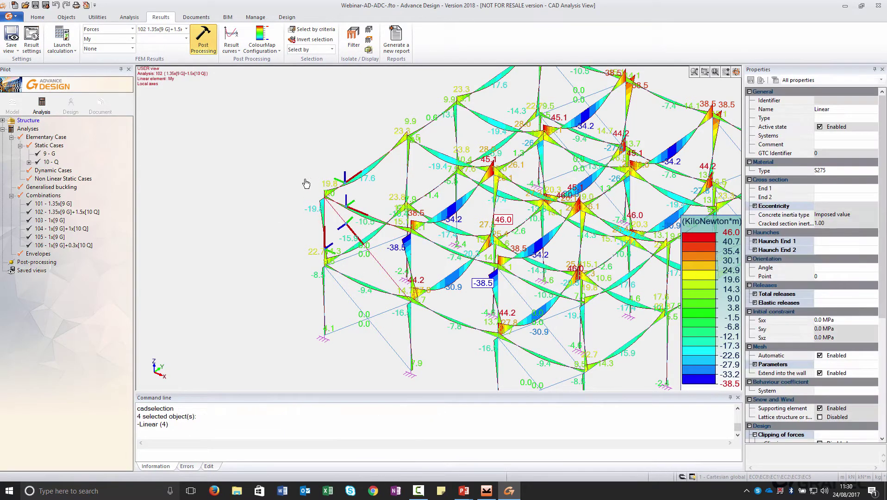
left_click(338, 221)
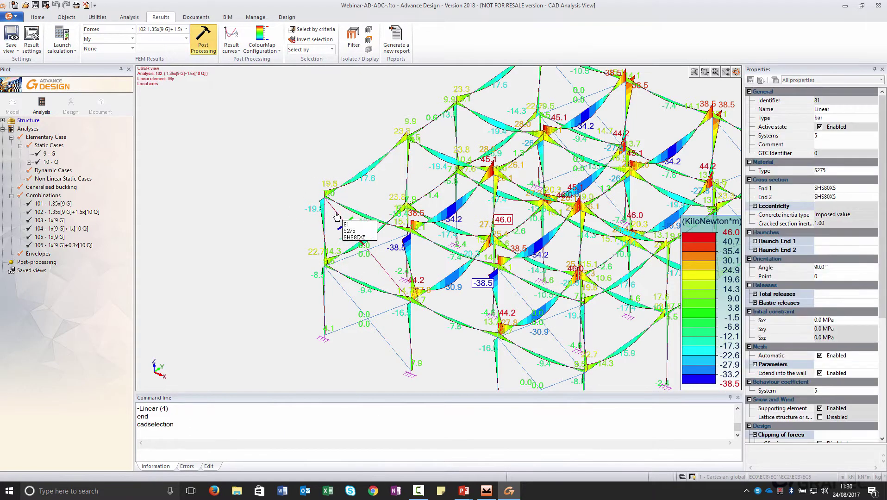
left_click(116, 29)
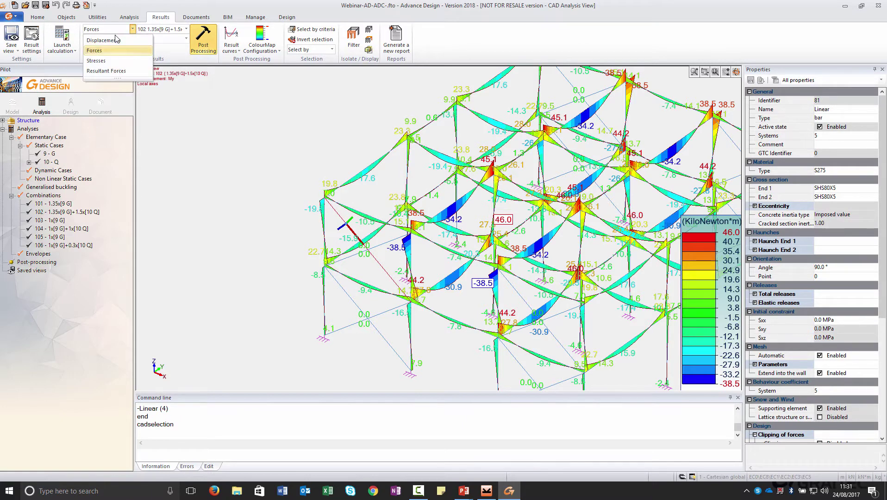
left_click(104, 50)
left_click(132, 39)
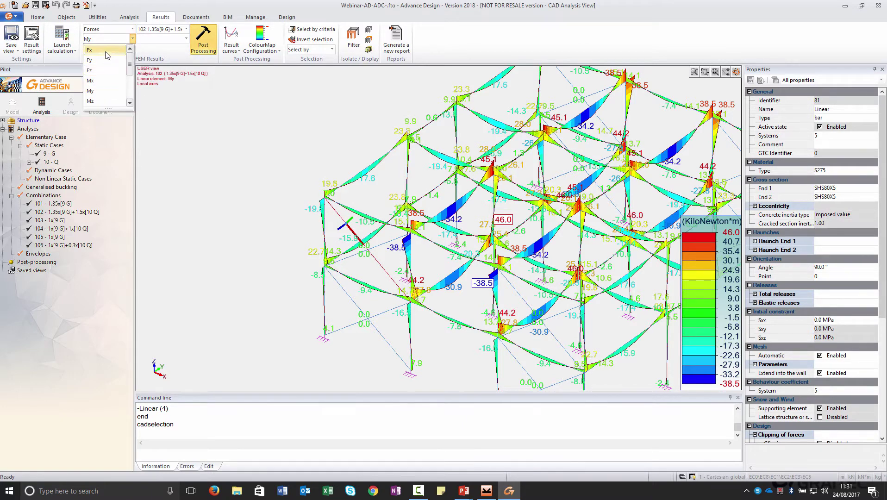
left_click(105, 51)
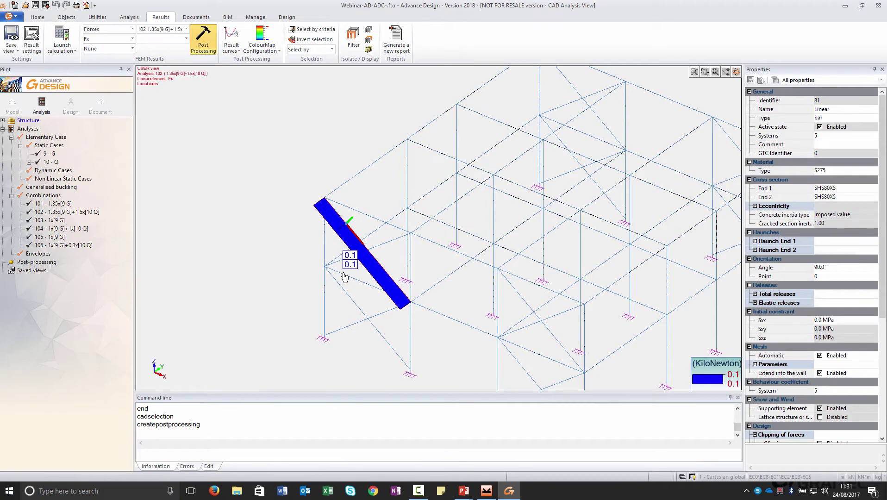
middle_click_drag(345, 277, 305, 244)
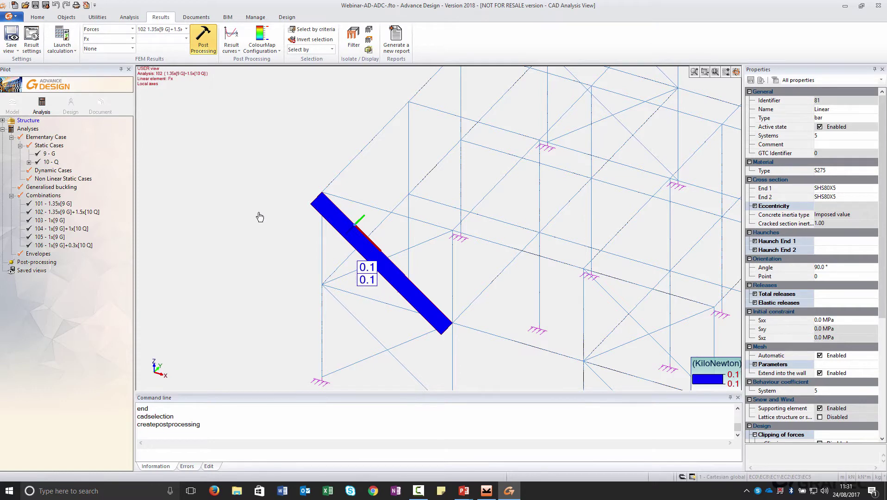
key("Escape")
middle_click_drag(257, 218, 219, 171)
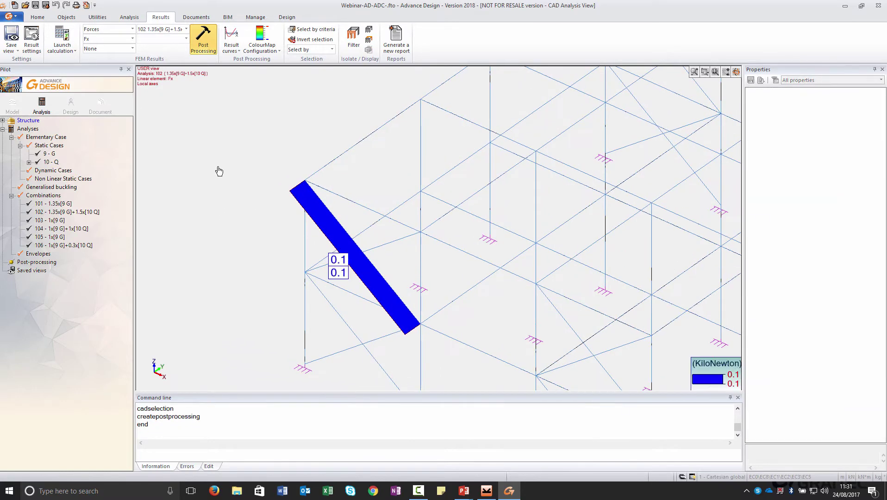
- Send the four members meeting at the upper corner node to Advance Design Connection, keeping the EN design code
left_click_drag(334, 218, 270, 161)
left_click(228, 17)
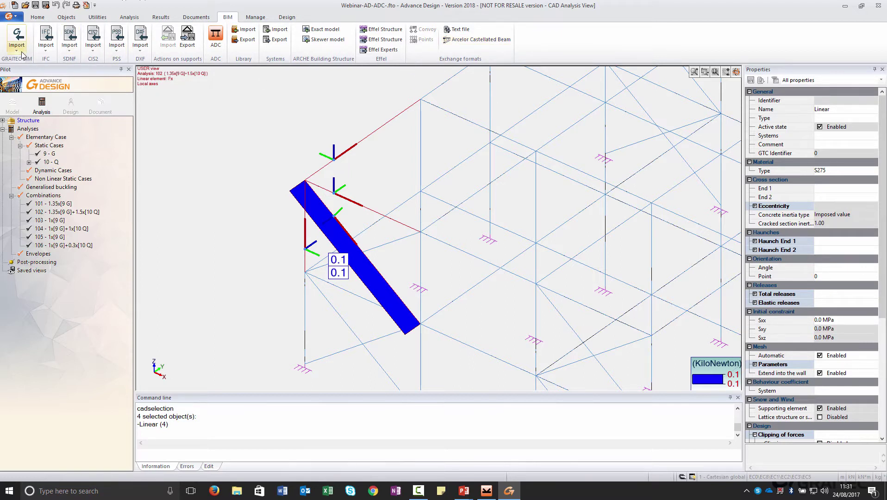
left_click(216, 37)
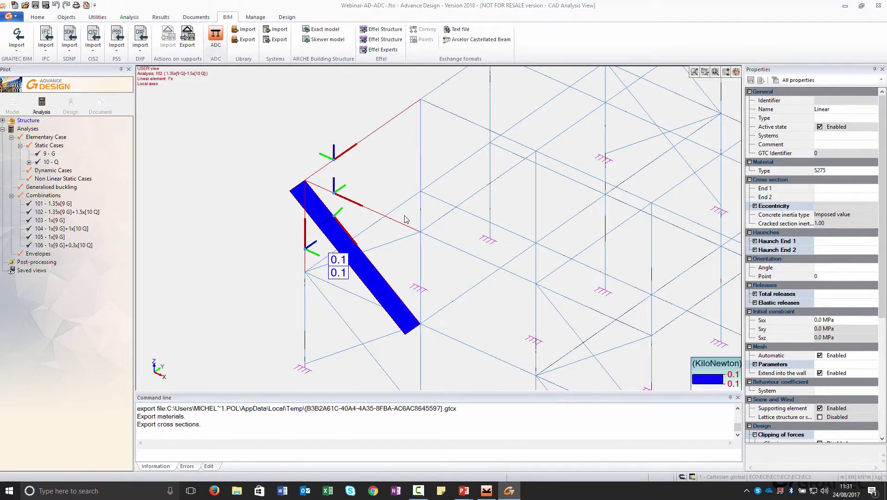
left_click(436, 280)
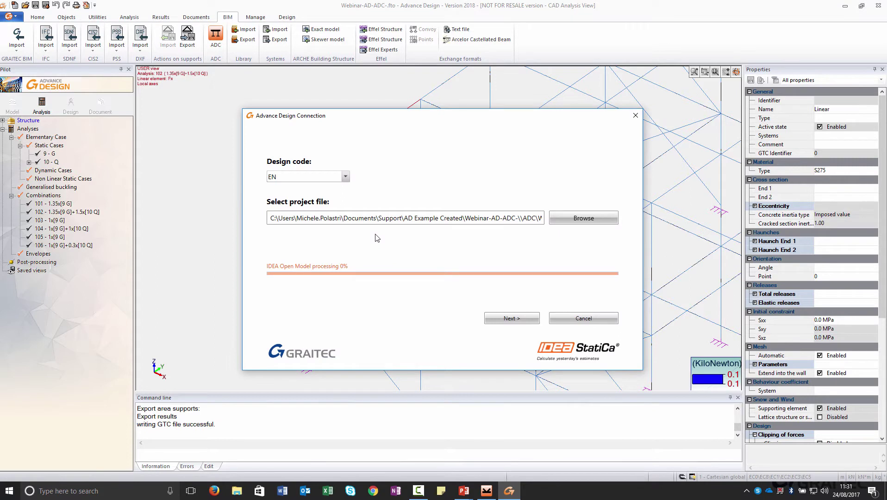
left_click(346, 177)
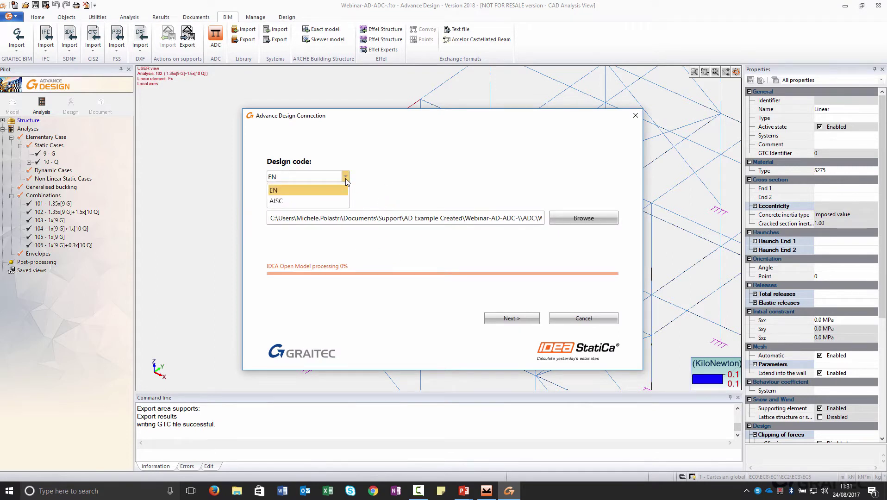
left_click(345, 178)
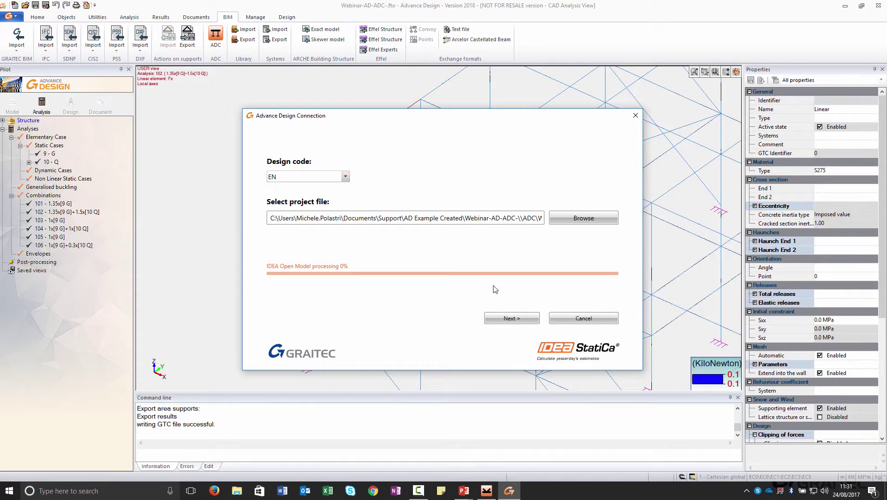
left_click(494, 319)
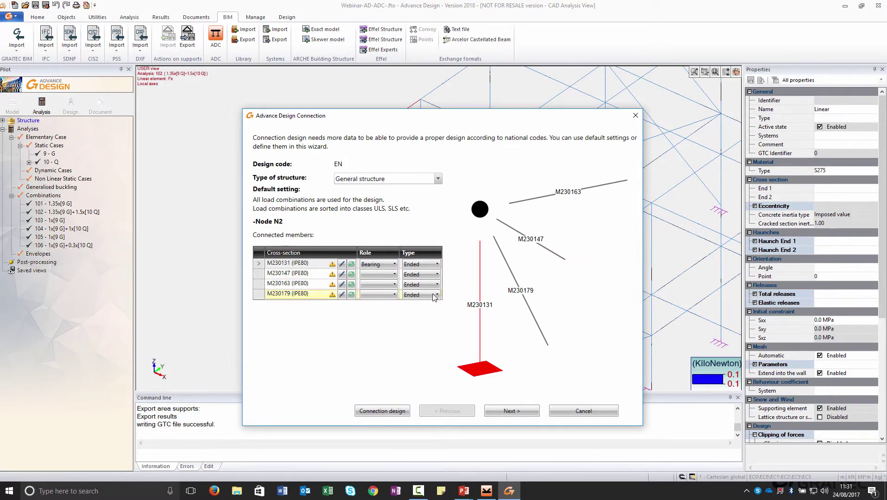
- Assign the rolled section UC 254 x 254 x 107 to the bearing column M230131
left_click(342, 274)
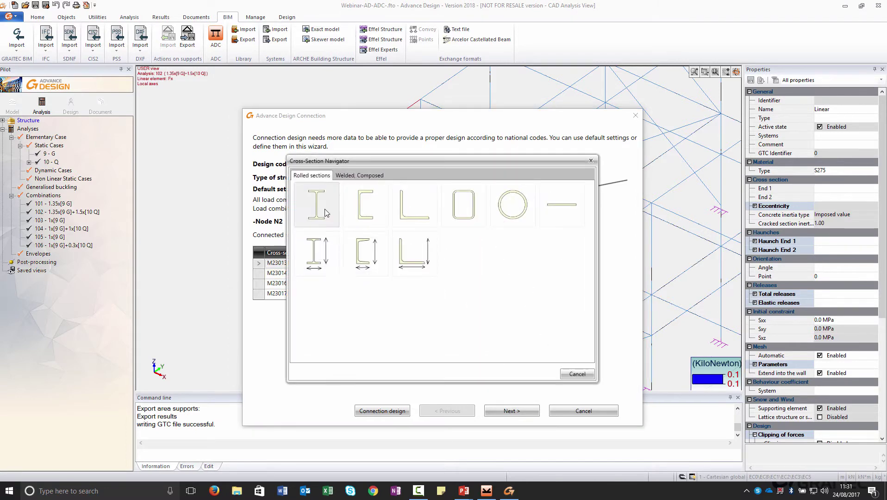
left_click(327, 211)
left_click(391, 387)
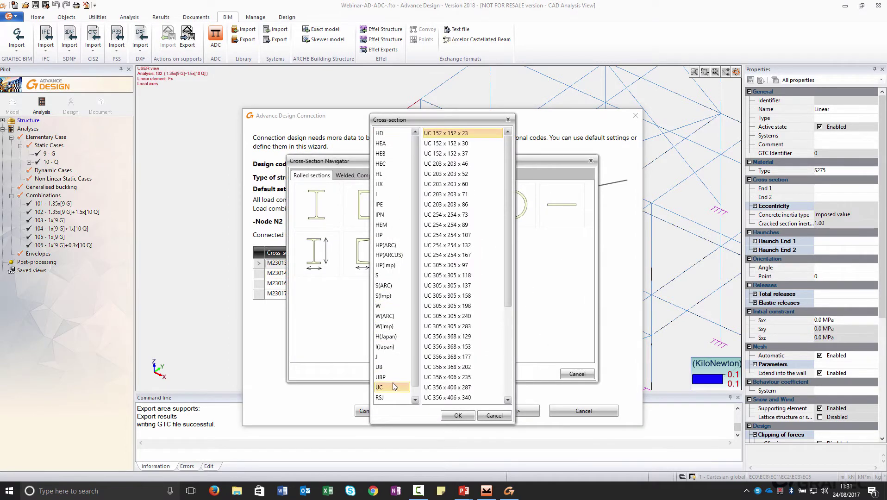
left_click(463, 234)
left_click(458, 415)
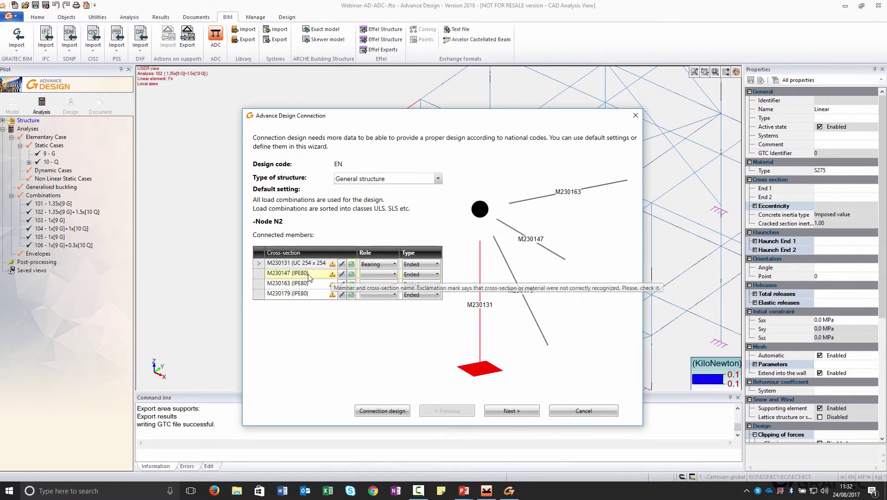
- Assign the rolled section UB 305 x 165 x 54 to connected member M230147
left_click(369, 274)
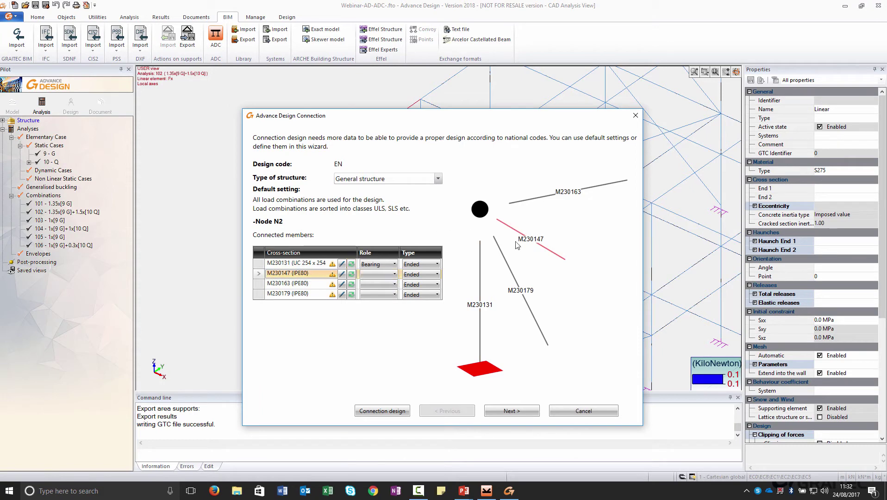
left_click(341, 273)
left_click(326, 205)
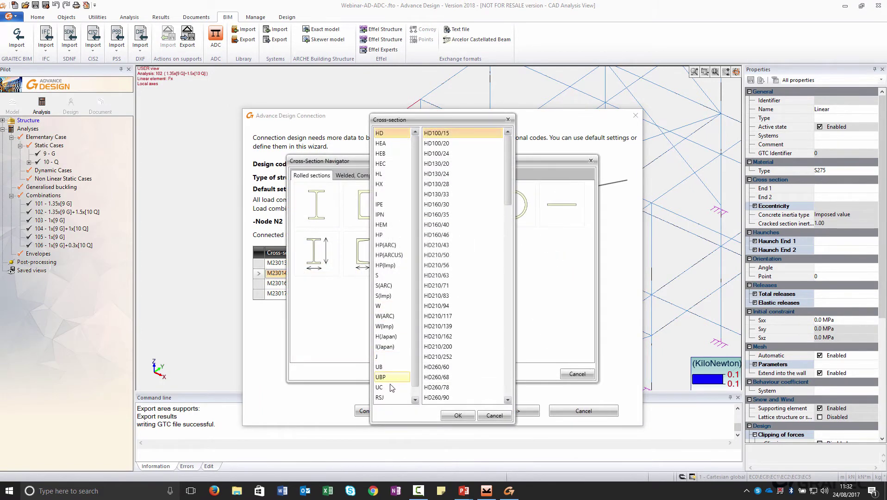
left_click(392, 367)
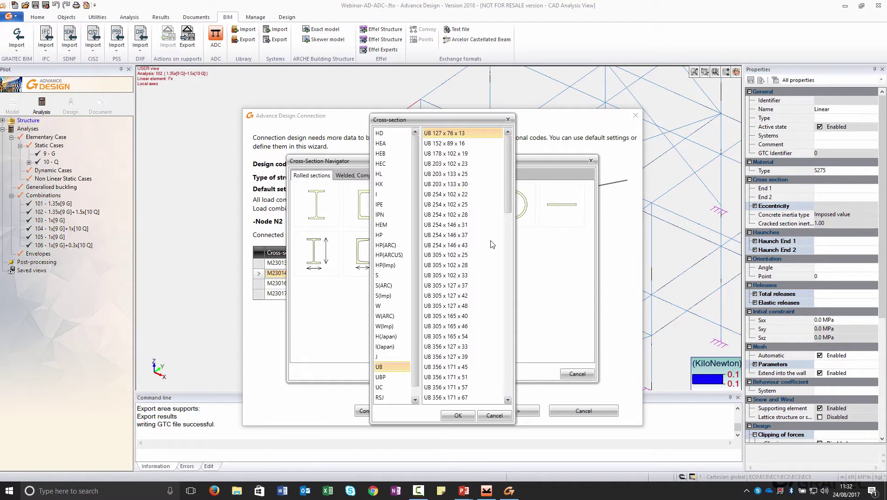
left_click(463, 336)
left_click(457, 415)
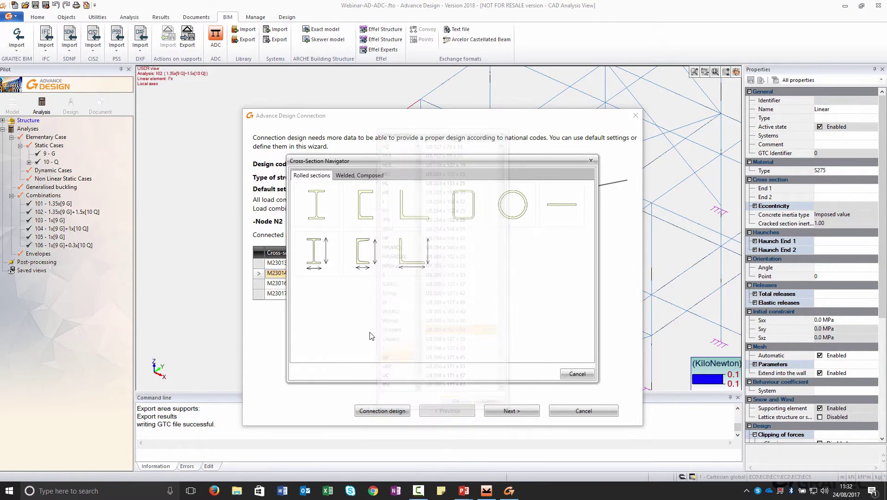
- Assign the rolled section UB 305 x 165 x 54 to connected member M230163
left_click(350, 285)
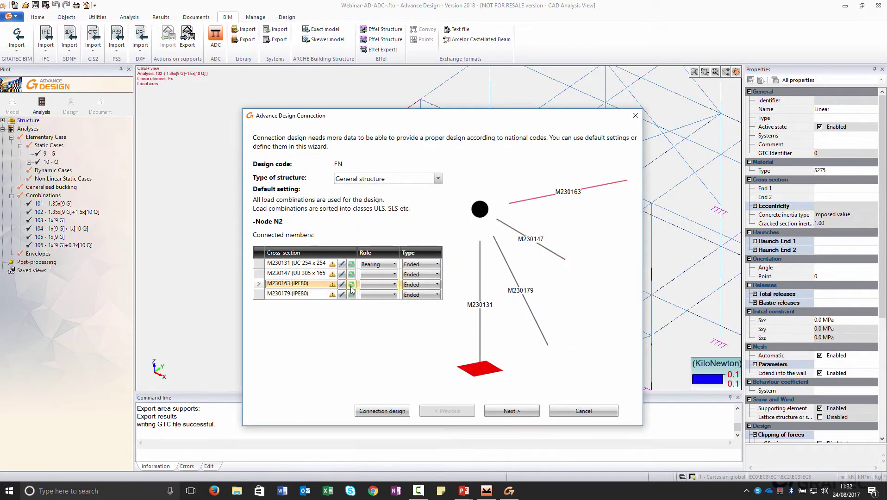
left_click(316, 204)
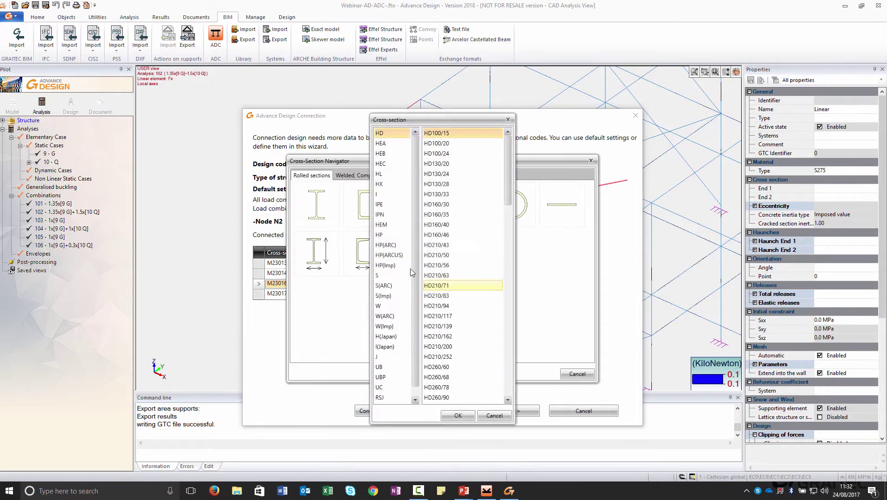
left_click(405, 356)
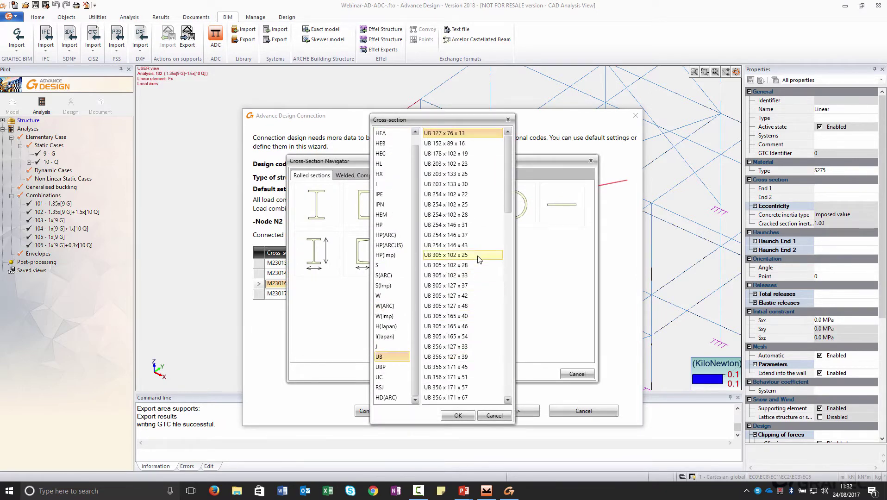
left_click(469, 337)
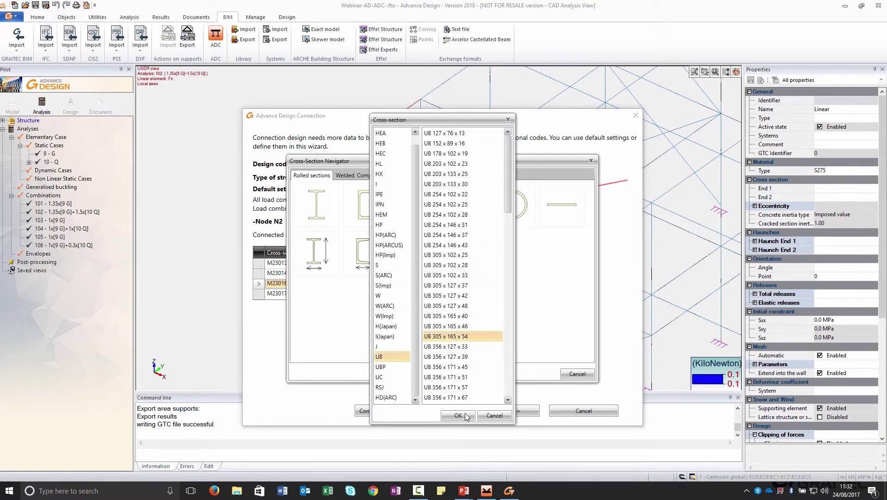
left_click(460, 415)
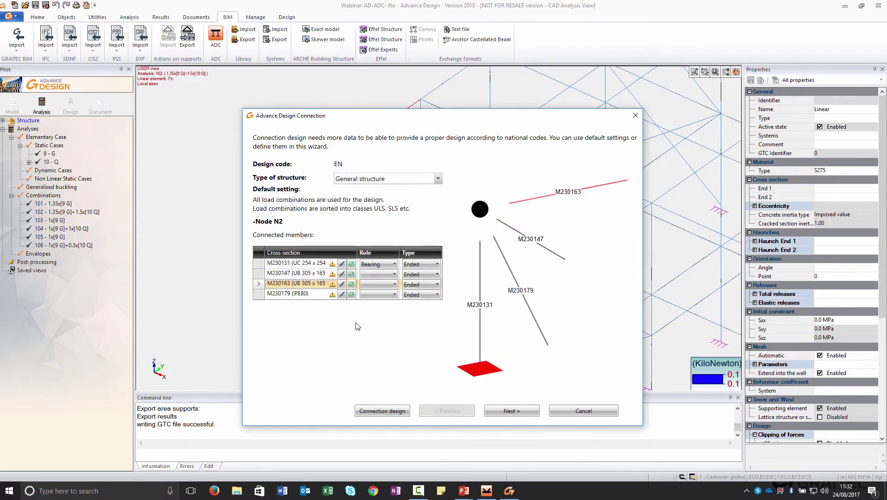
- Assign the hollow section SHS80/80/5.0 to the diagonal bracing member M230179
left_click(313, 295)
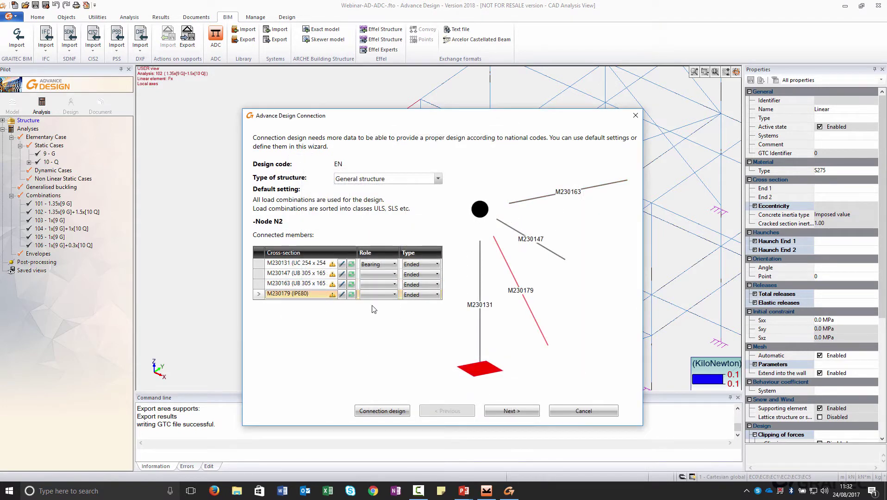
left_click(342, 295)
left_click(463, 204)
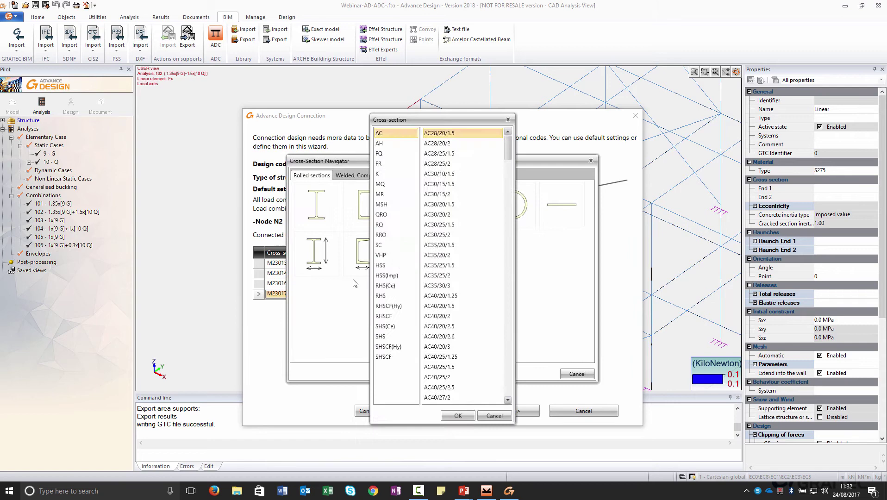
left_click(384, 336)
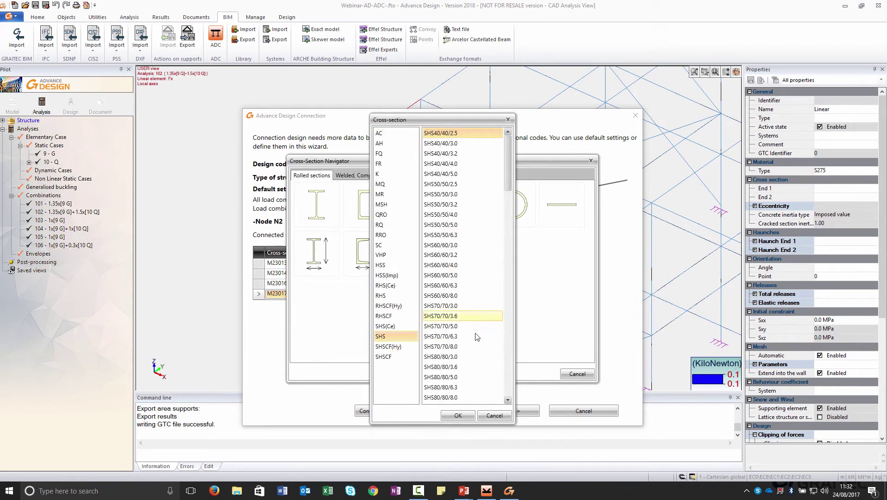
left_click(468, 378)
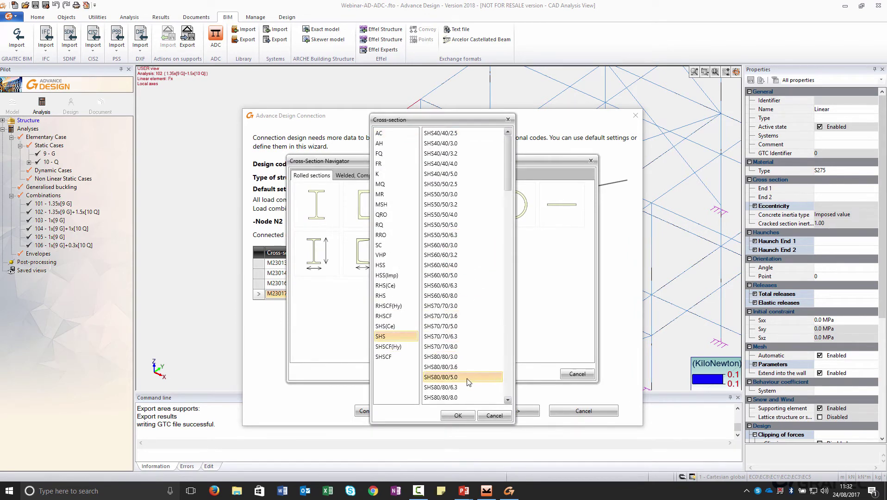
left_click(458, 415)
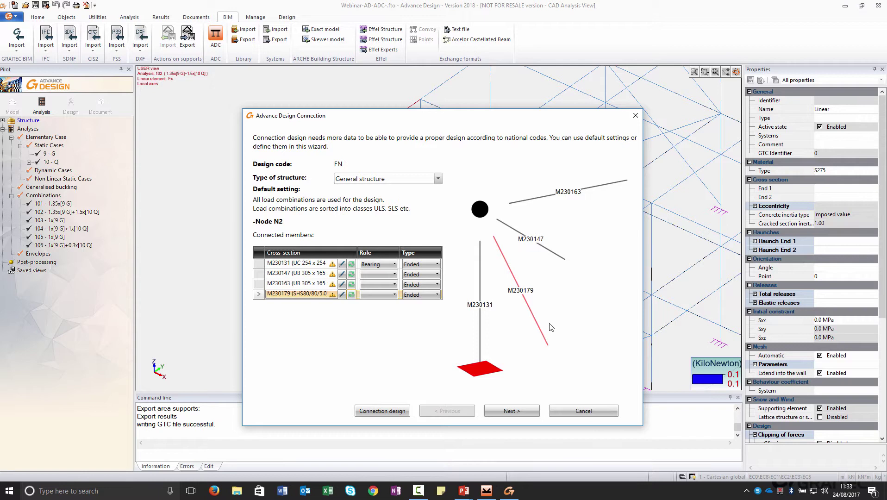
- Accept the imported load groups, combinations and result classes, and finish the wizard to create the connection project
left_click(522, 410)
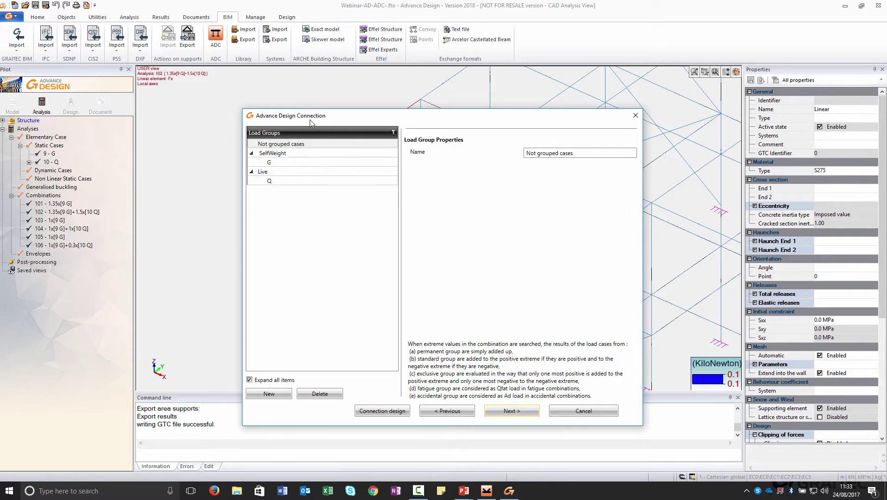
mouse_move(265, 207)
left_click(528, 413)
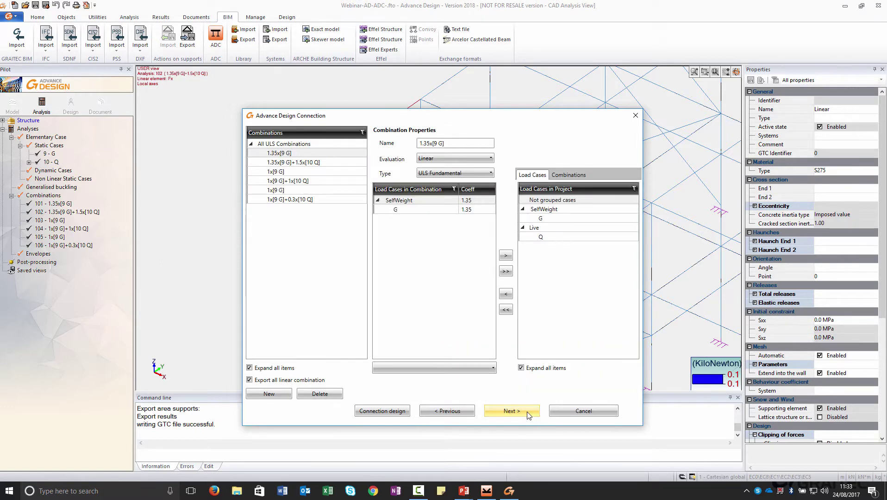
left_click(528, 411)
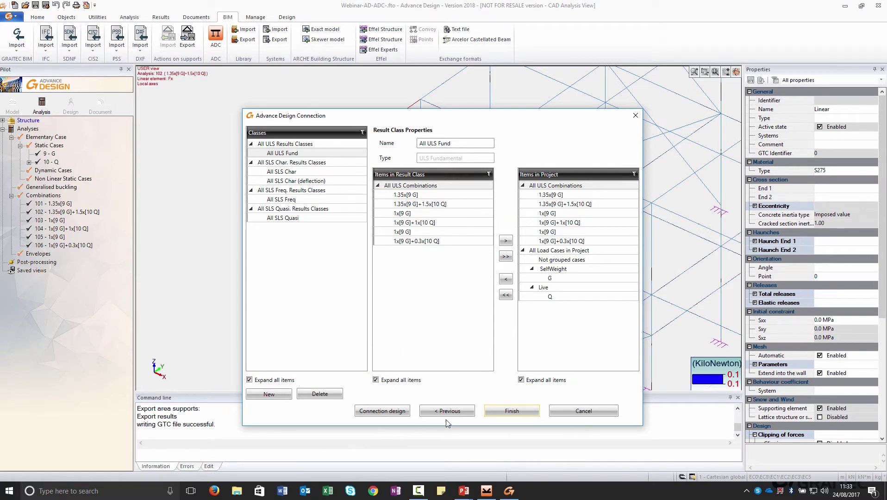
left_click(516, 414)
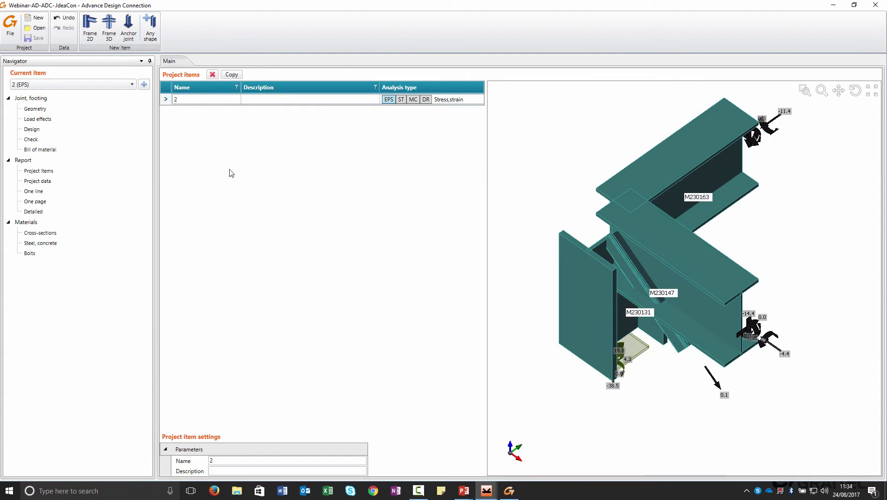
- Review the cross-sections and position properties of all four joint members, along with the imported load effects on each member
left_click(52, 109)
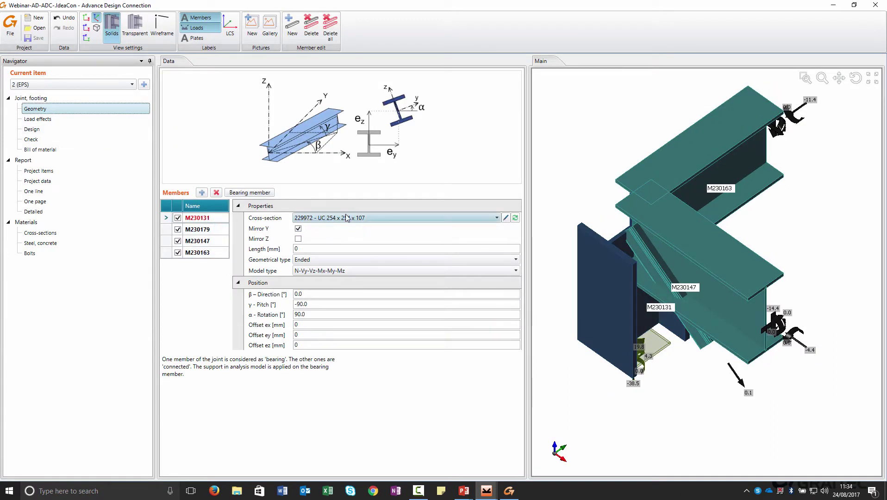
left_click(197, 229)
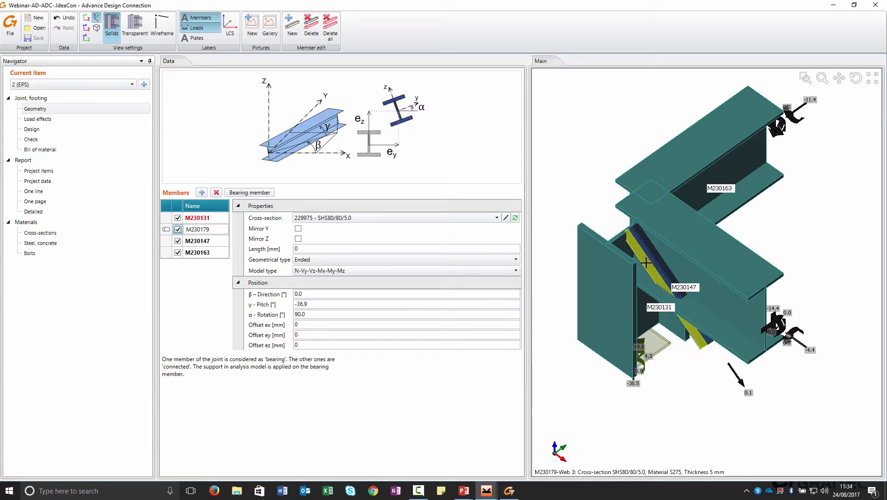
left_click(209, 241)
left_click(210, 253)
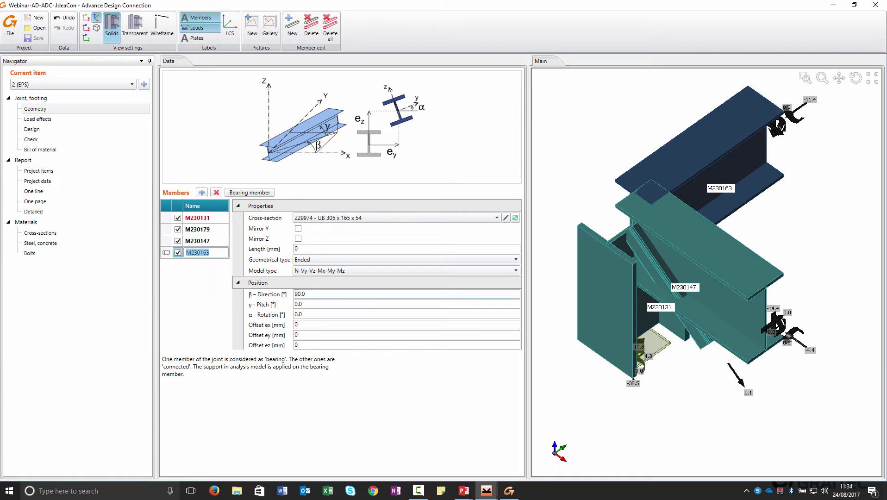
left_click(217, 245)
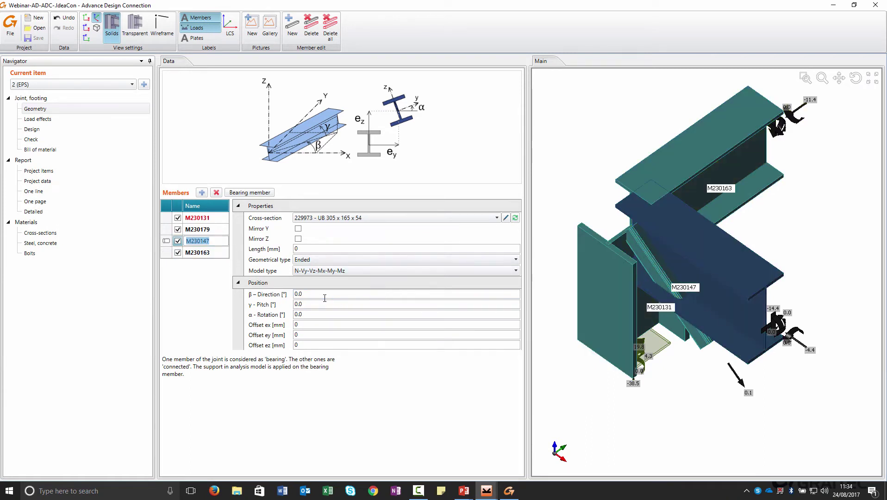
left_click(204, 253)
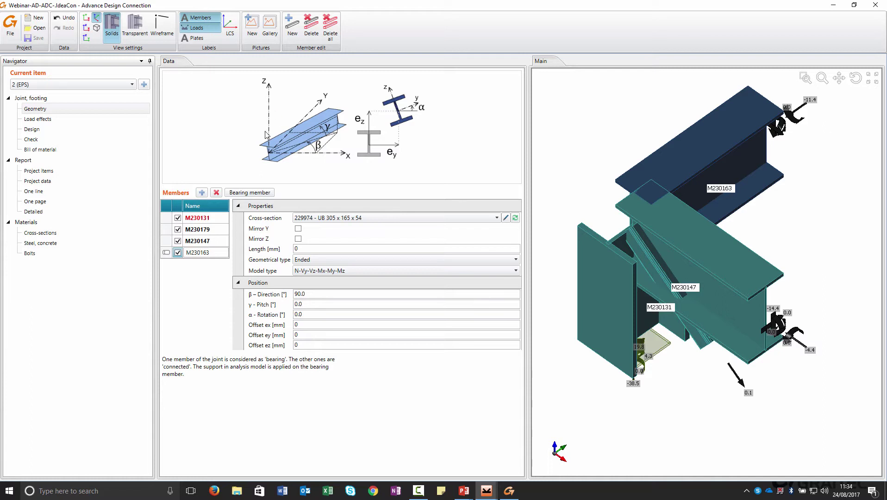
left_click(207, 254)
key("Up")
key("Up")
key("Up")
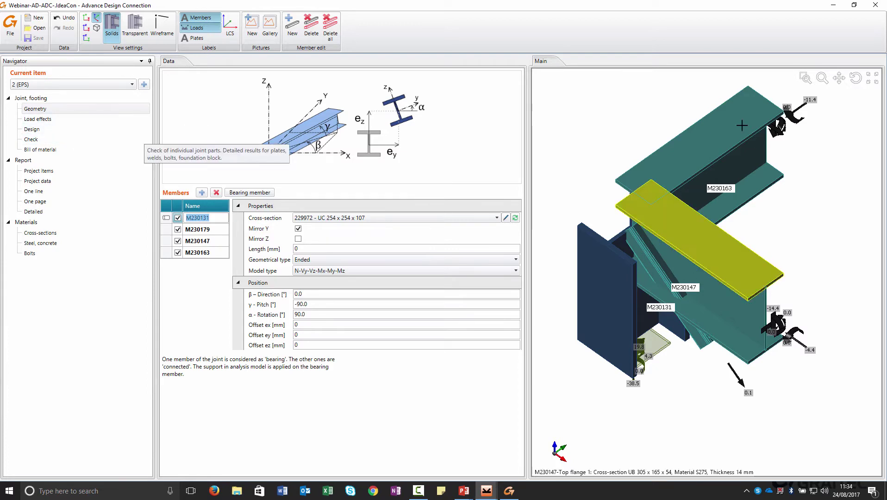
left_click(39, 119)
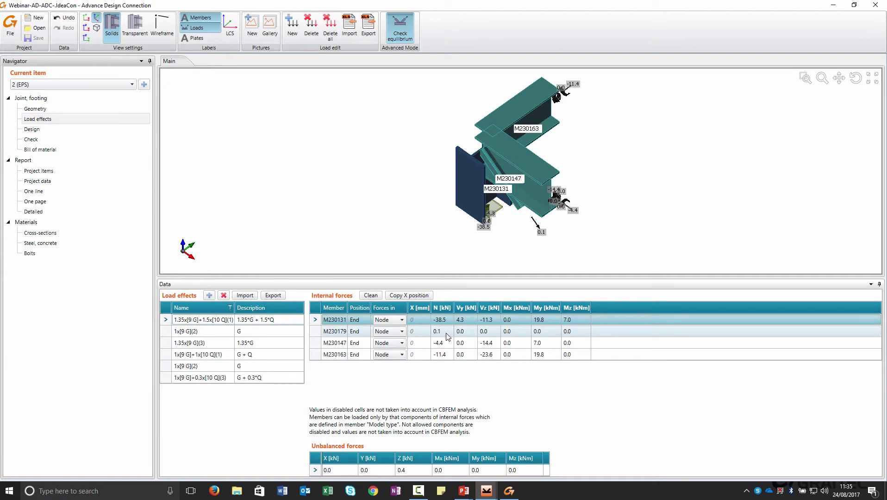
- Add a cut operation trimming column M230131 by beam M230163, using the farther cutting plane and a 30 mm offset
left_click(41, 132)
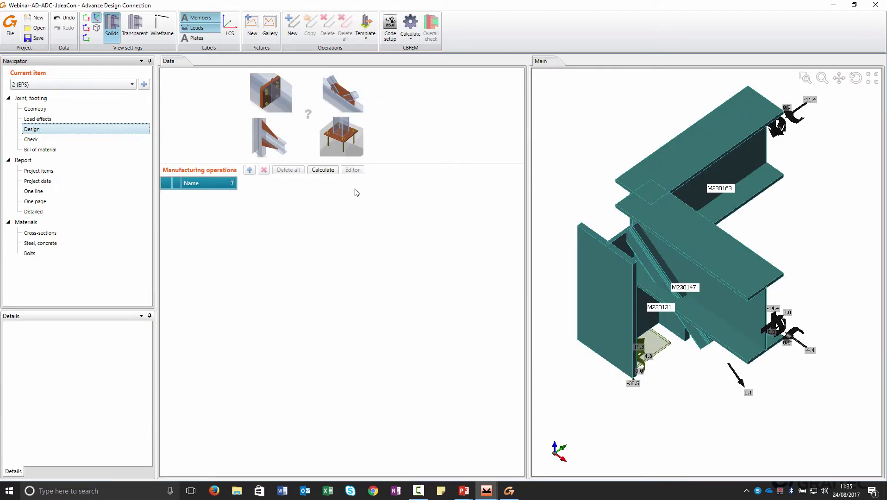
left_click(249, 170)
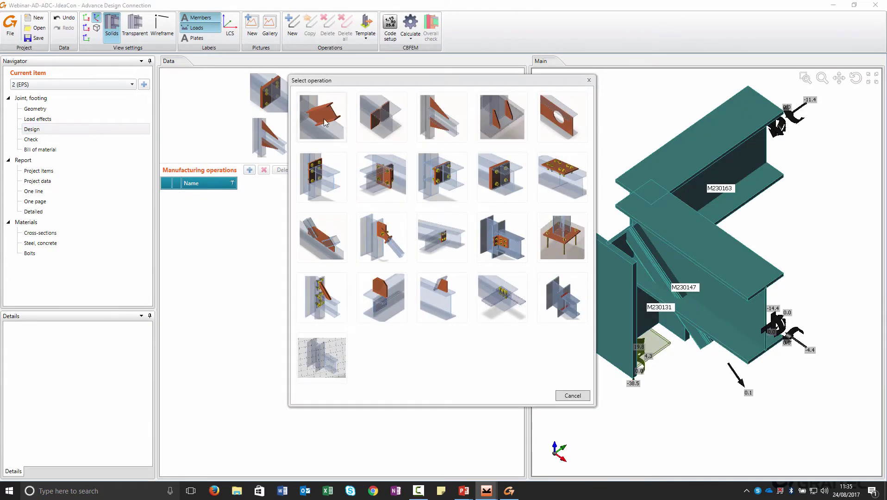
left_click(325, 120)
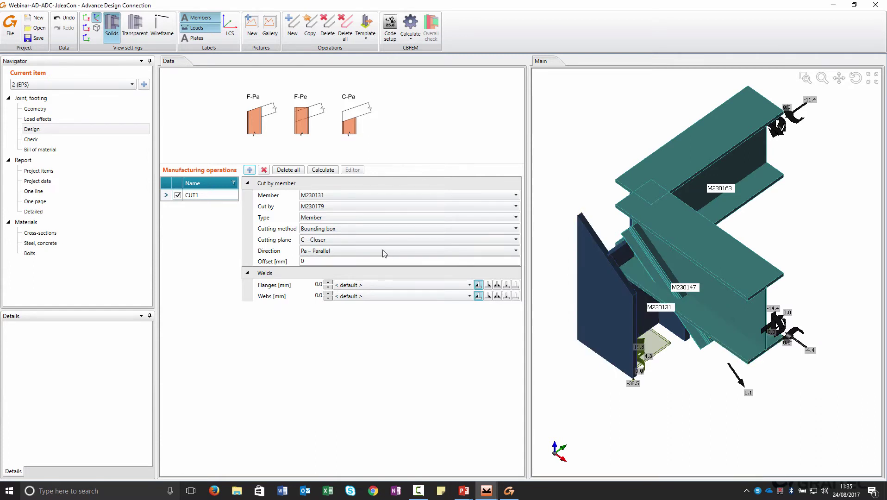
left_click(320, 206)
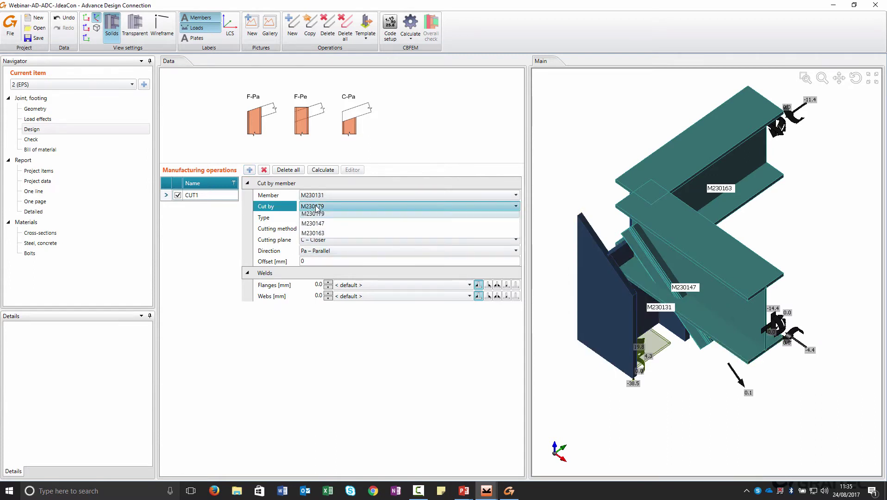
left_click(319, 237)
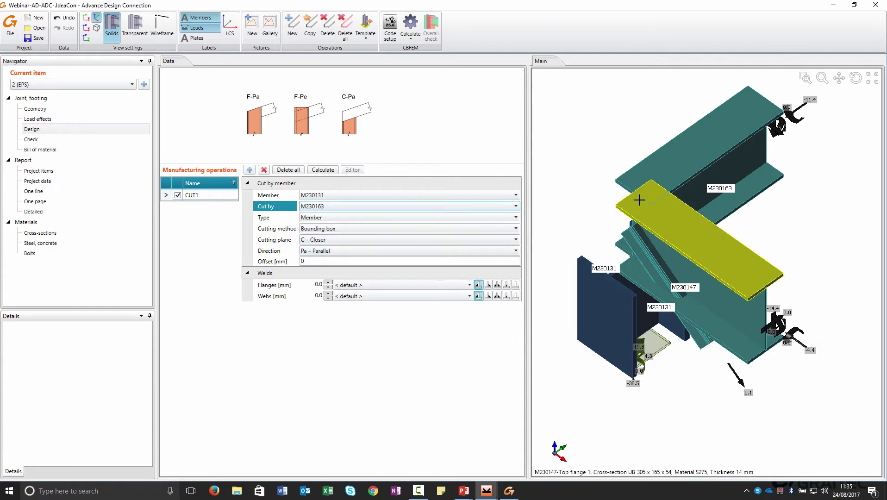
left_click(328, 240)
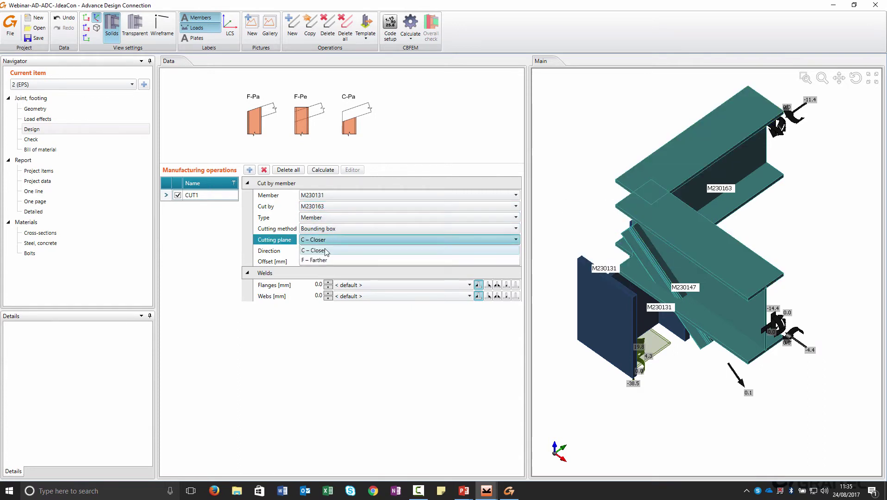
left_click(329, 258)
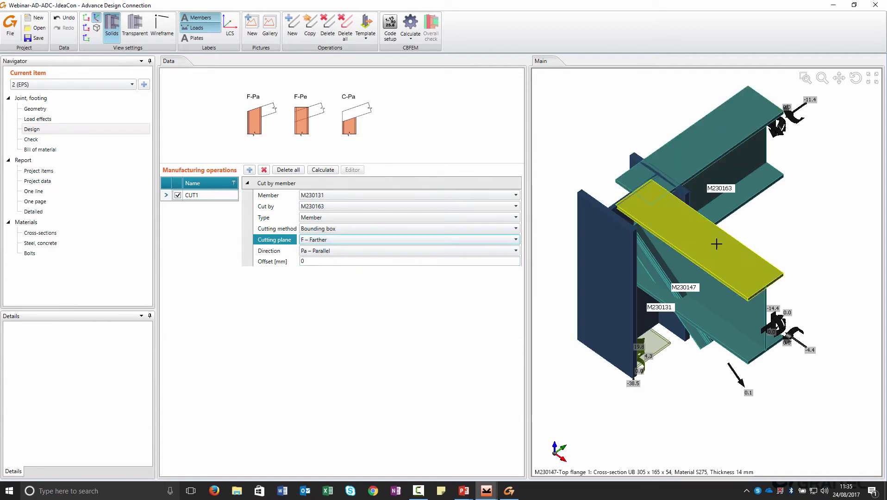
left_click(315, 262)
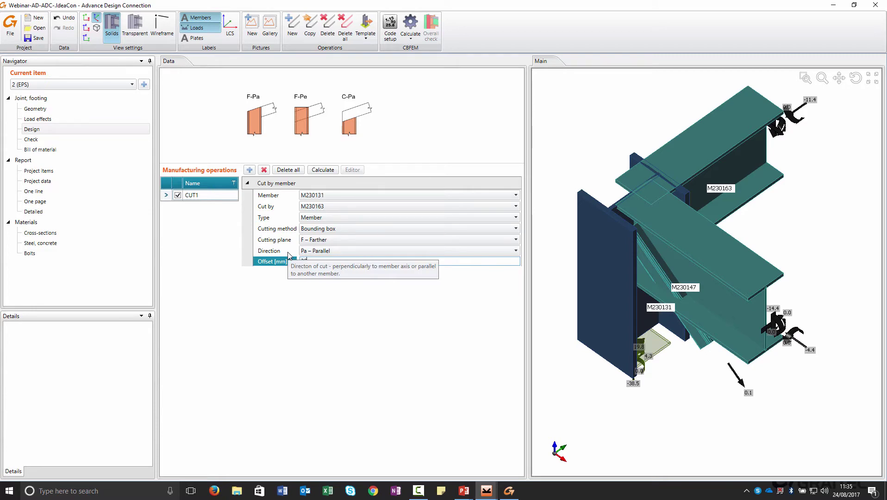
- Add a beam-to-column end plate operation with M12 10.9 bolts and assign it to beam M230163
right_click_drag(619, 323, 774, 385)
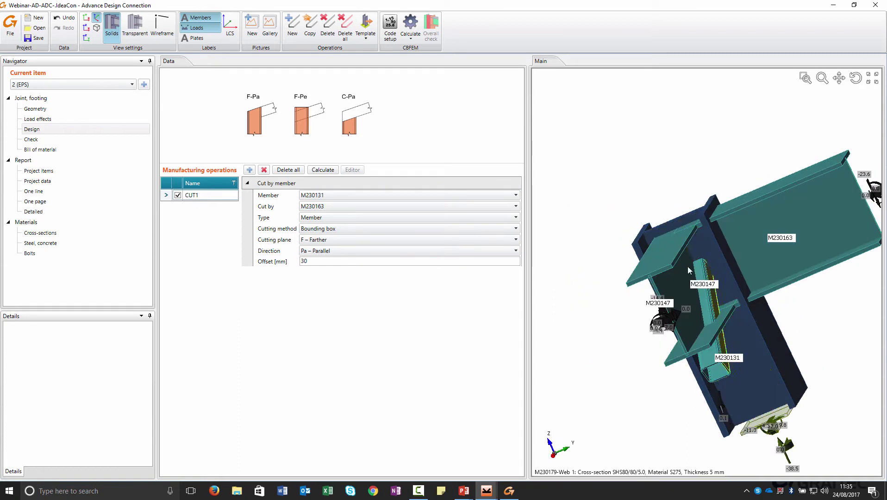
left_click(86, 19)
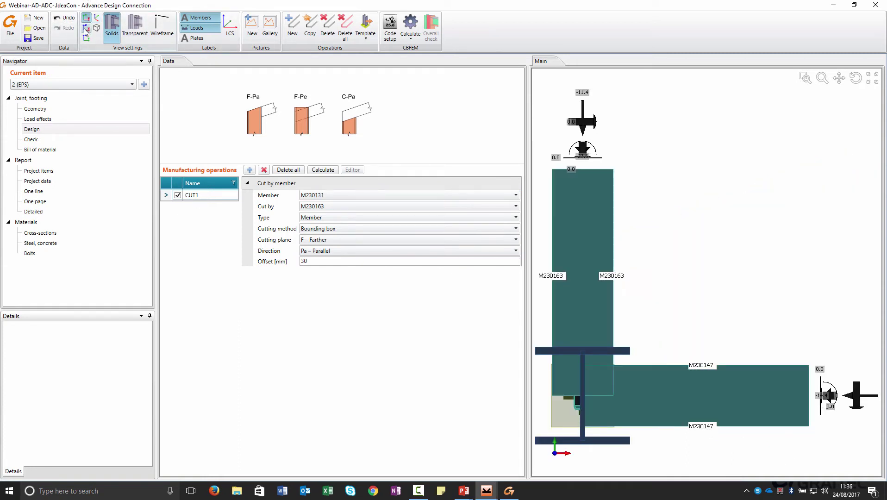
left_click(85, 30)
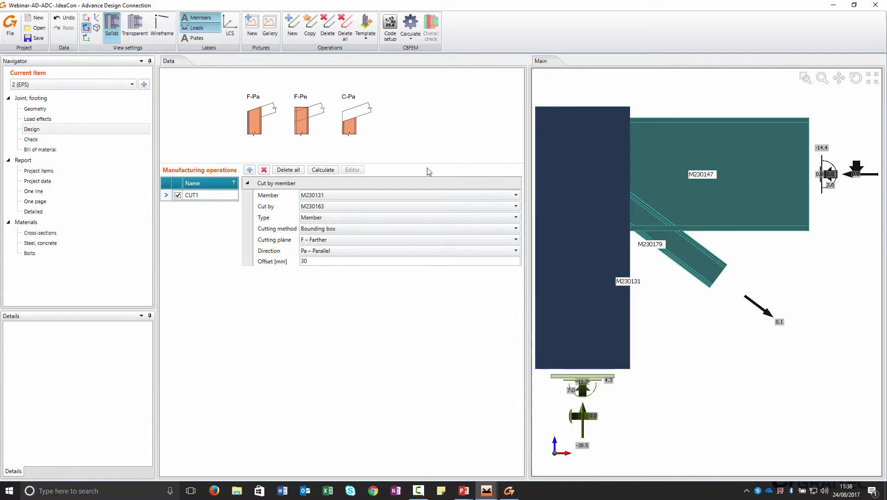
left_click(85, 38)
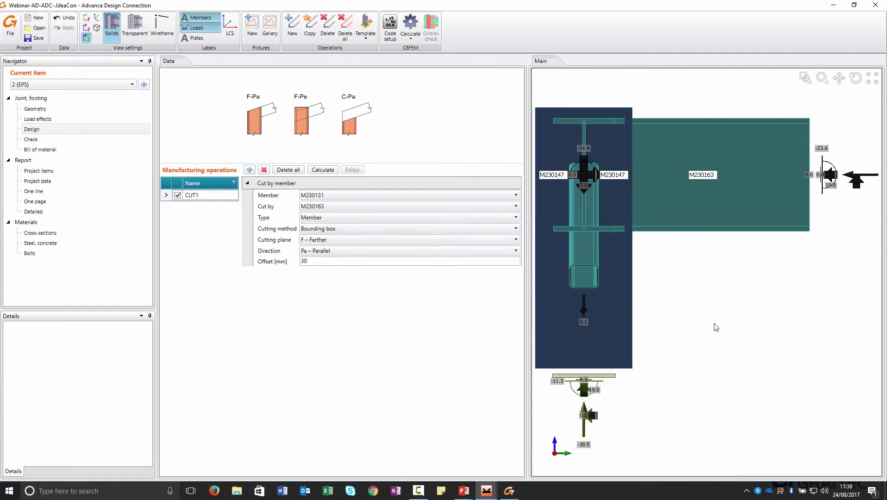
scroll(653, 267, "up", 3)
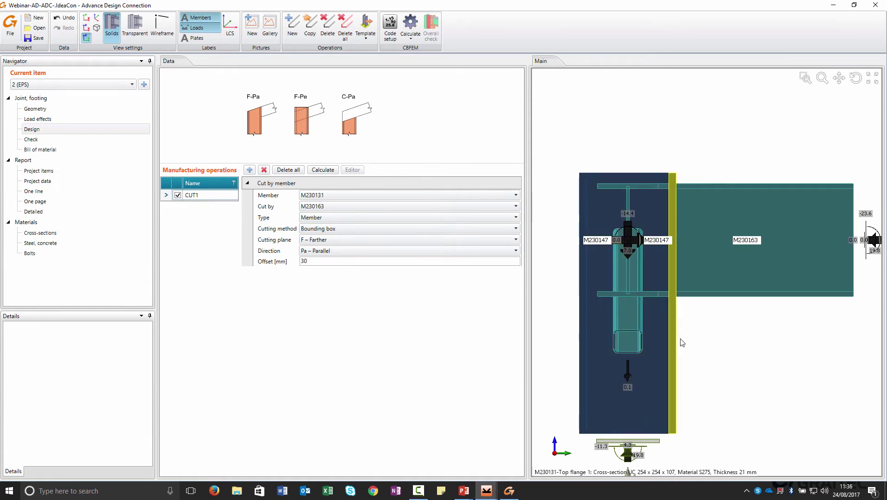
middle_click_drag(679, 340, 652, 330)
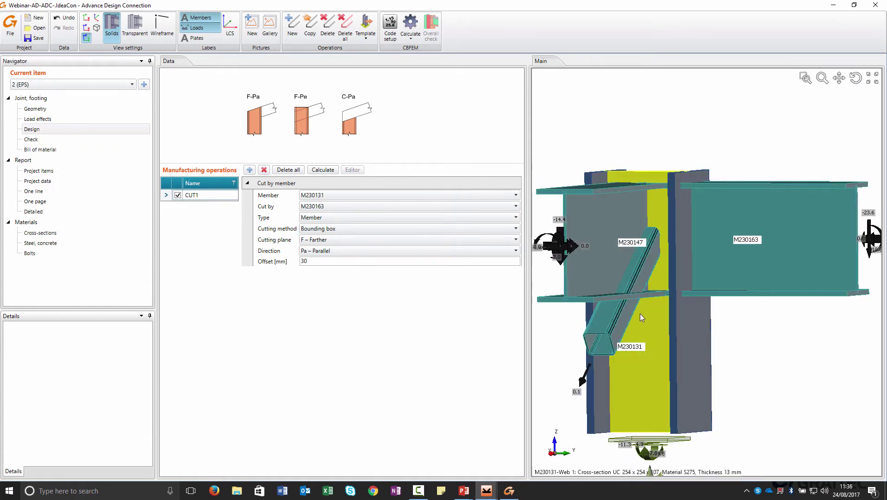
left_click(249, 170)
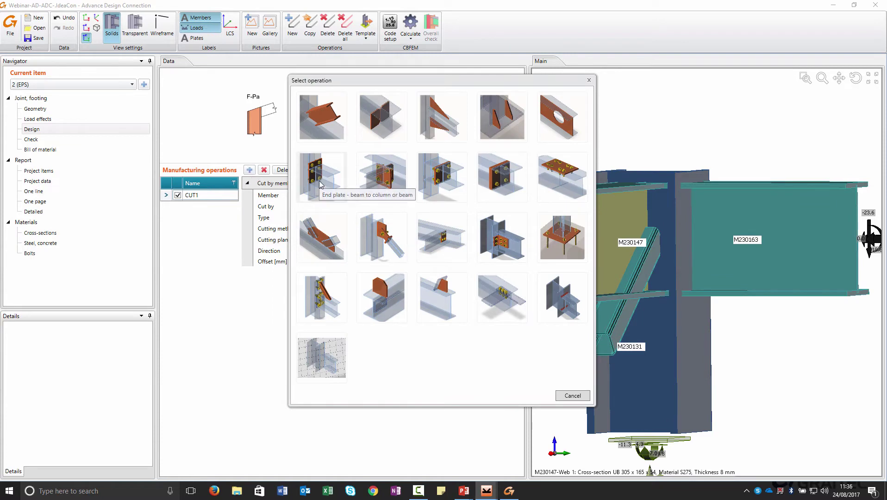
left_click(360, 185)
left_click(386, 166)
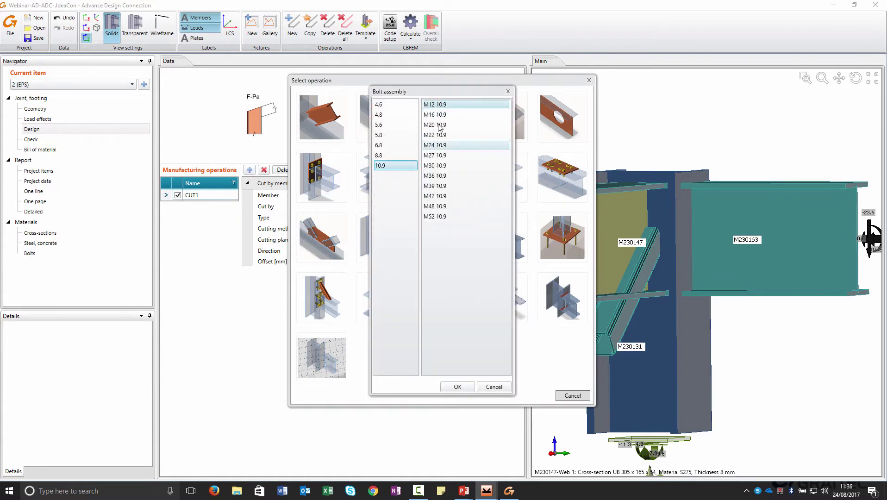
left_click(457, 387)
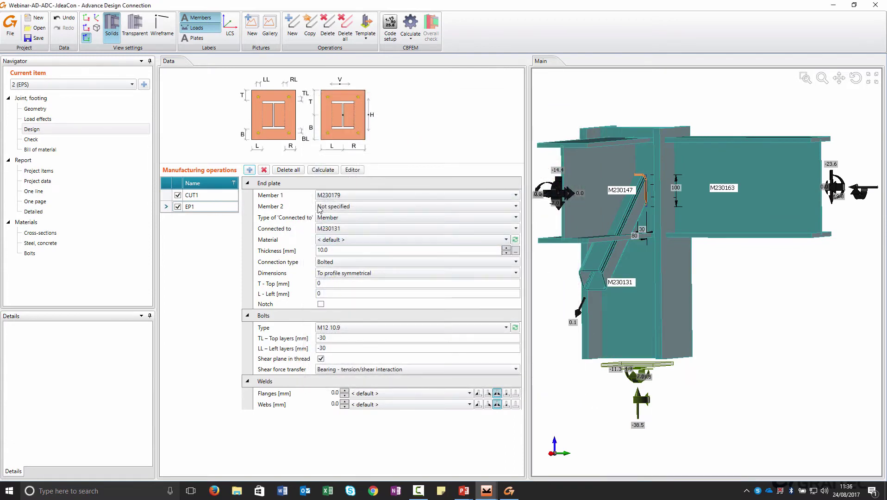
left_click(350, 198)
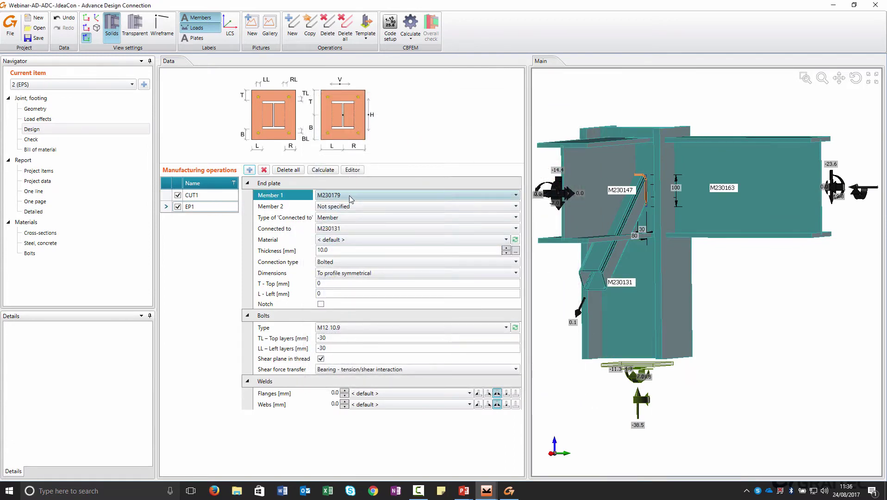
left_click(346, 236)
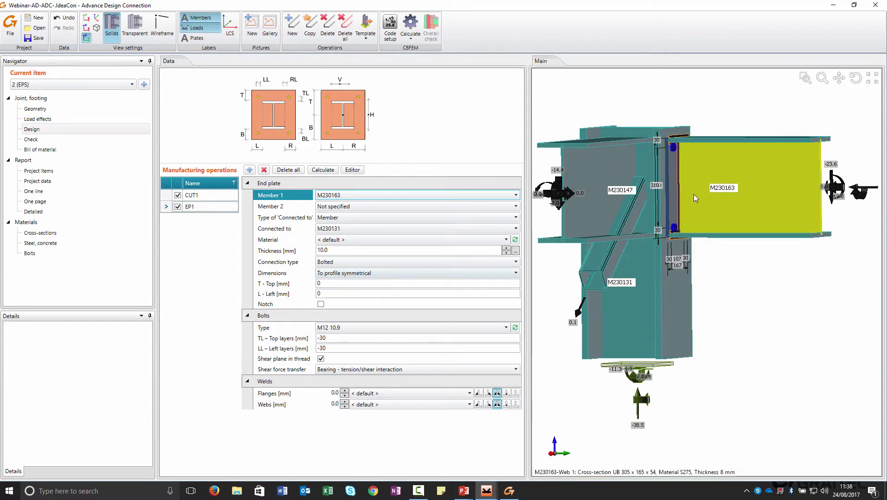
- Make the end plate a symmetrical rectangle with a top dimension of 160 mm and a left dimension of 100 mm
left_click(392, 271)
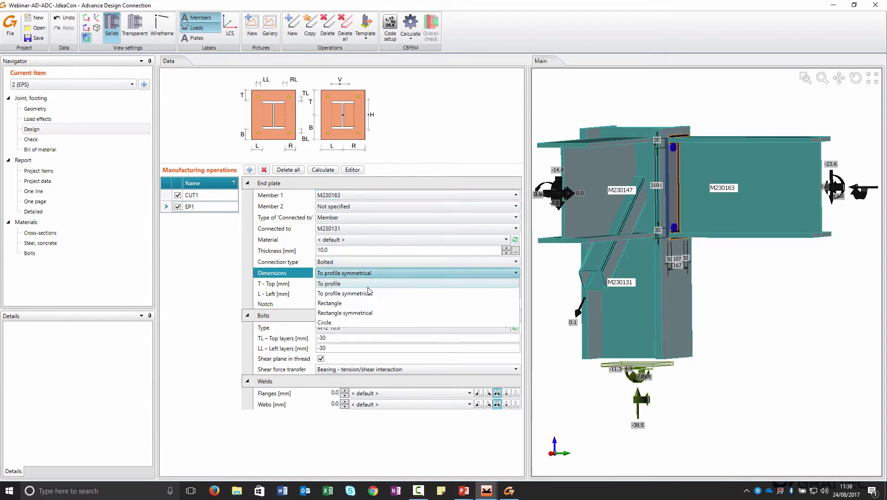
left_click(358, 313)
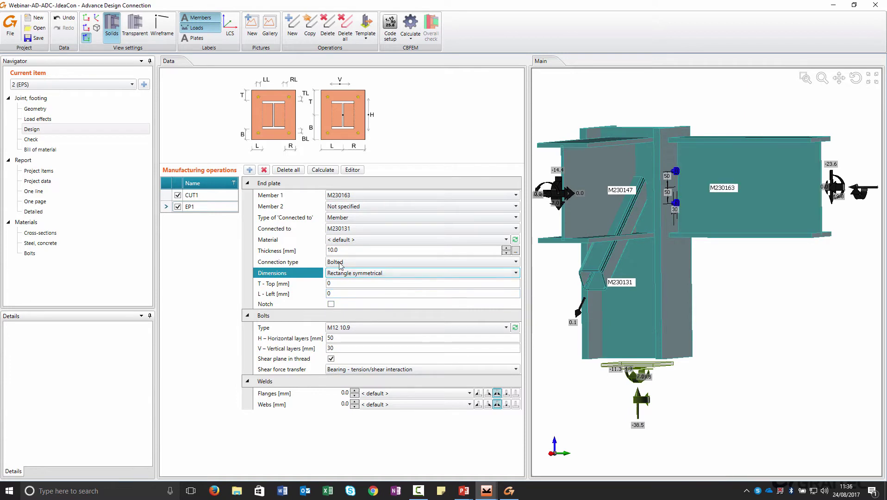
left_click(342, 286)
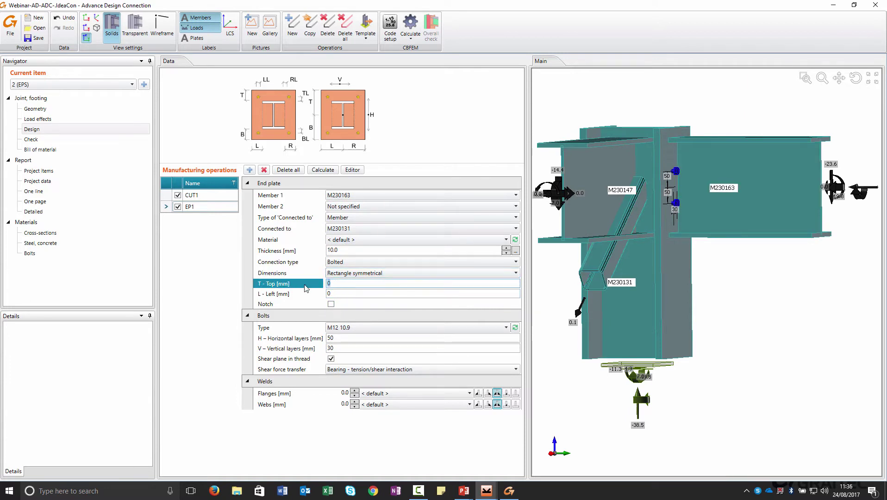
type("160")
key("Tab")
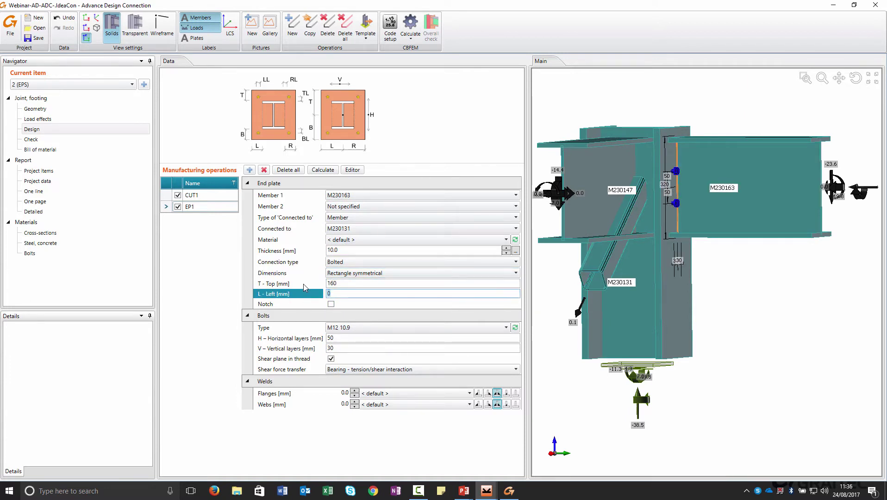
type("100")
key("Tab")
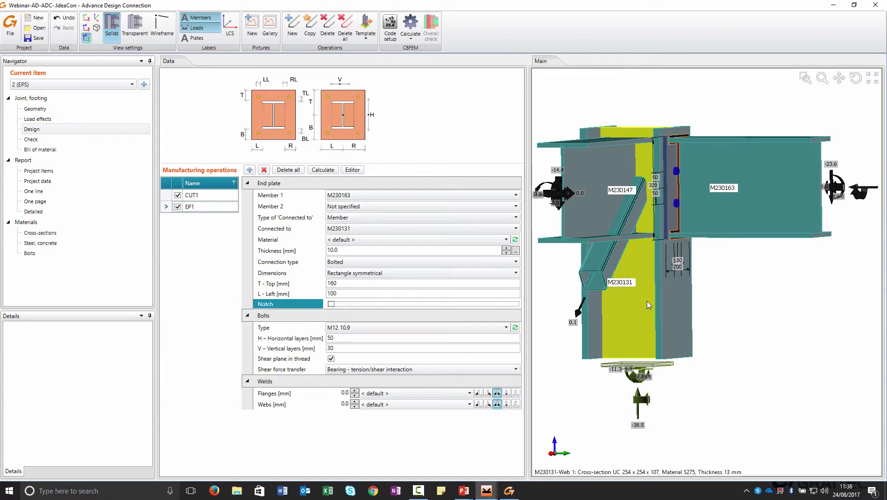
- Set the end plate's flange and web welds to 6 mm, keeping the default weld material
right_click_drag(719, 232, 676, 227)
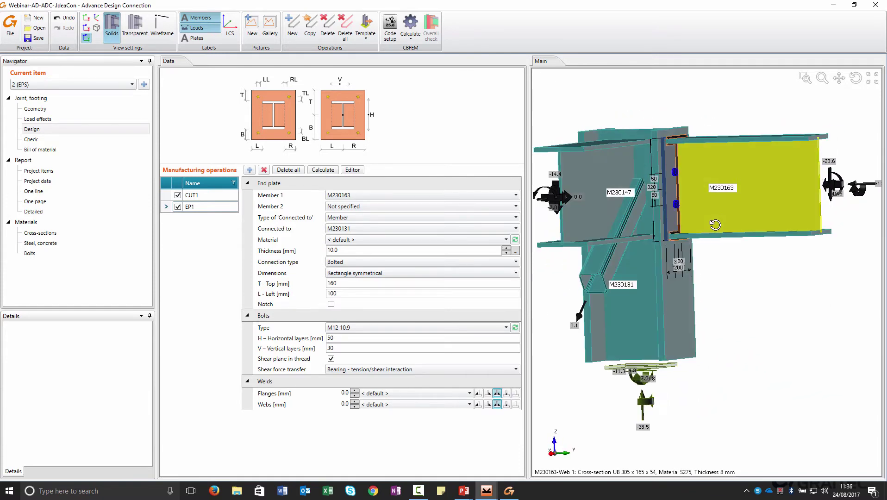
left_click(345, 393)
key("Return")
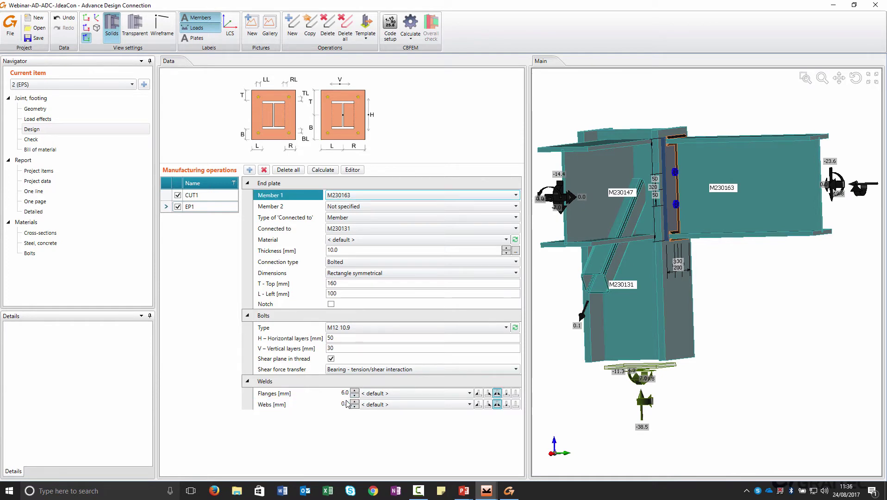
left_click(345, 404)
type("6")
key("Return")
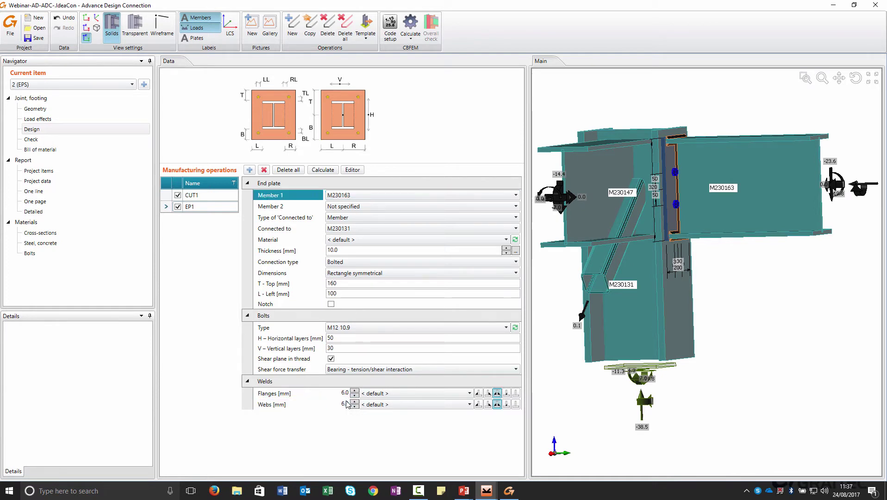
left_click(427, 394)
left_click(375, 409)
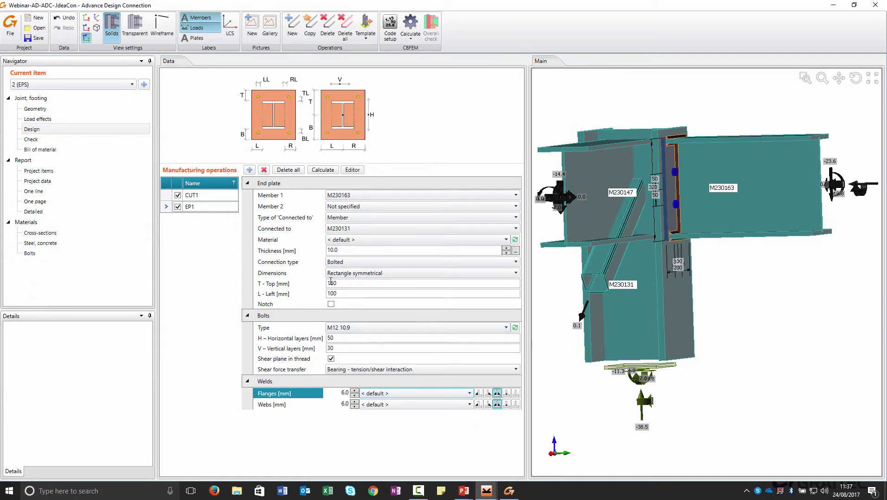
- Set the end plate's top dimension to 180 mm
left_click(315, 284)
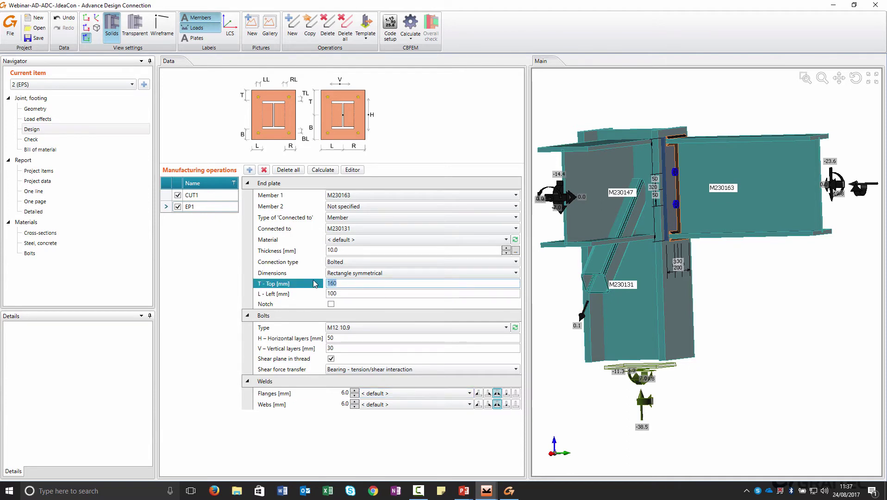
type("180")
key("Tab")
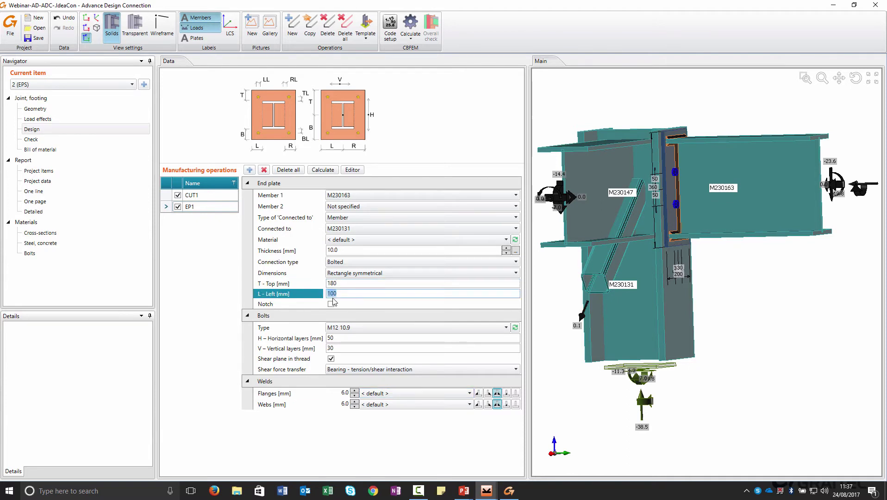
- Set the end plate's horizontal bolt layers to 40 90 and its vertical bolt layers to 50 mm
left_click(341, 337)
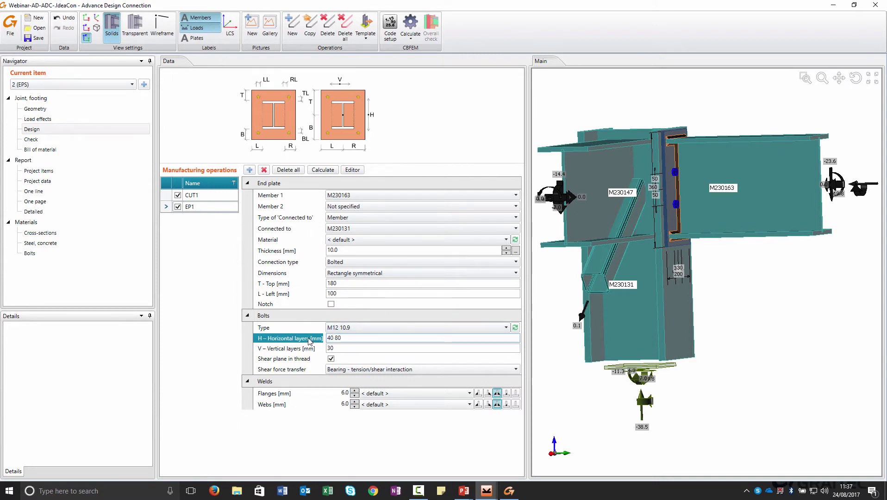
key("Tab")
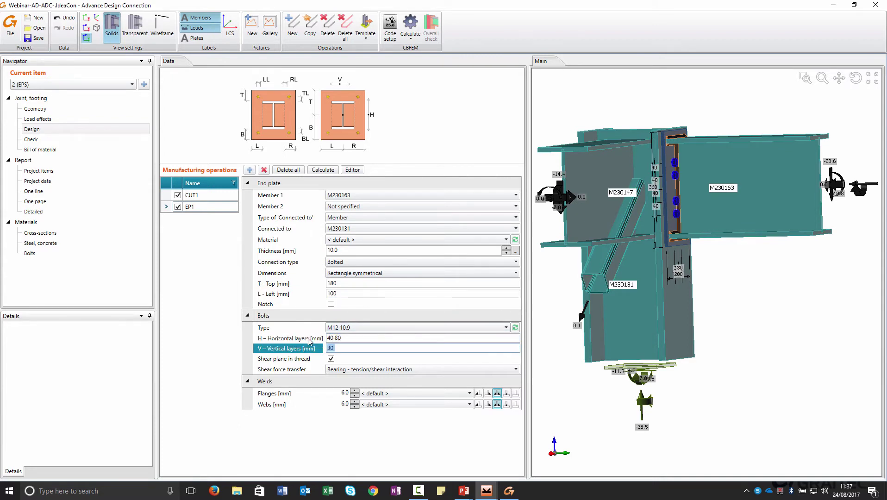
left_click(348, 338)
type("90")
key("Tab")
type("40")
key("Tab")
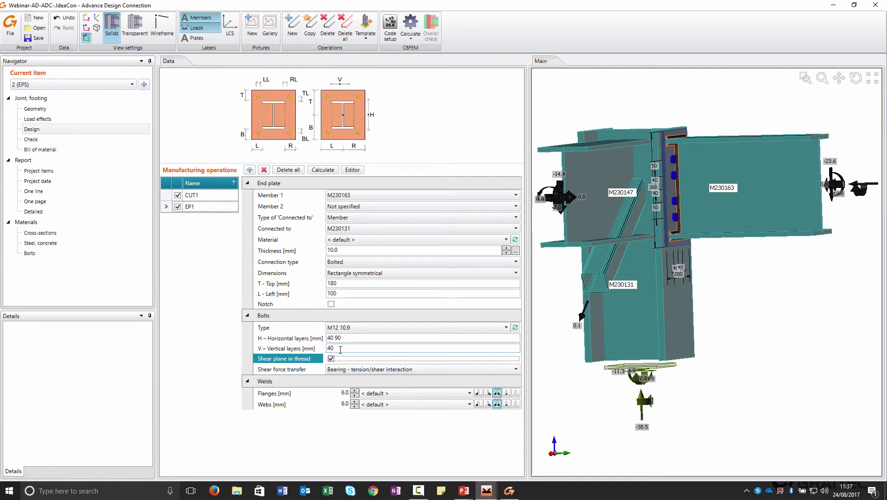
left_click(314, 350)
type("50")
key("Tab")
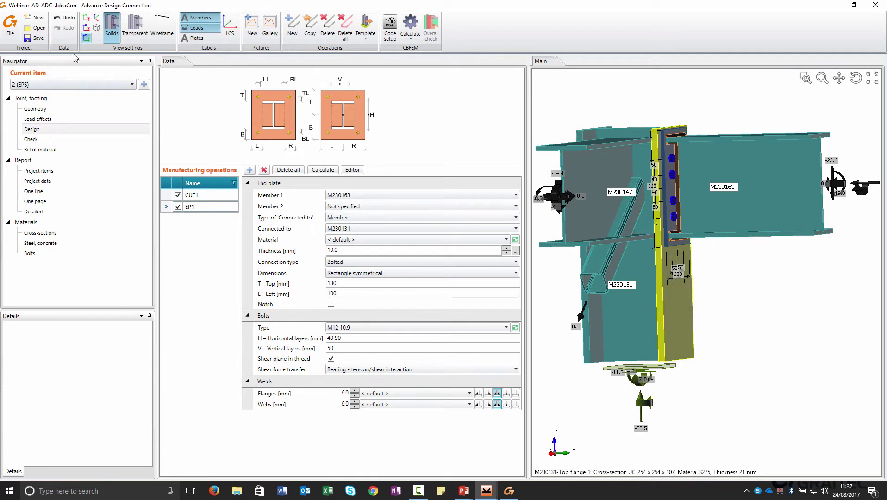
- Examine the end plate and bolt layout in plan, front and side views with transparent members
left_click(87, 19)
left_click(87, 29)
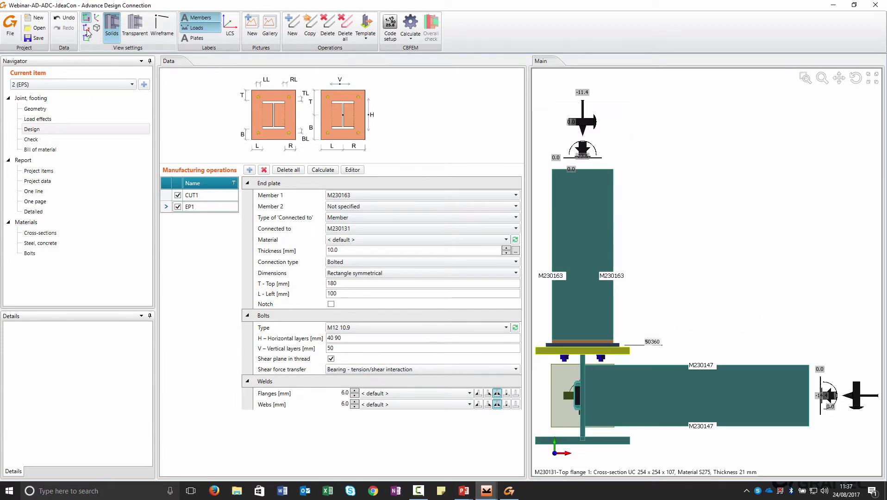
left_click(87, 38)
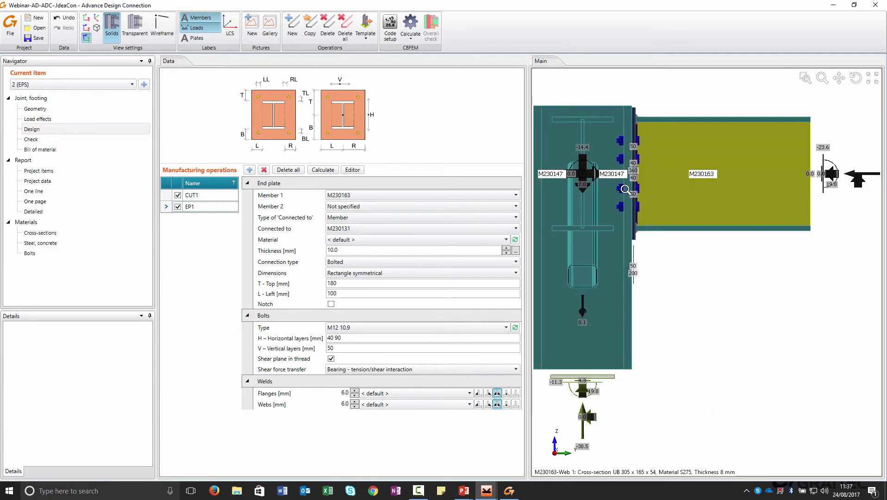
middle_click_drag(637, 188, 618, 215)
left_click(87, 28)
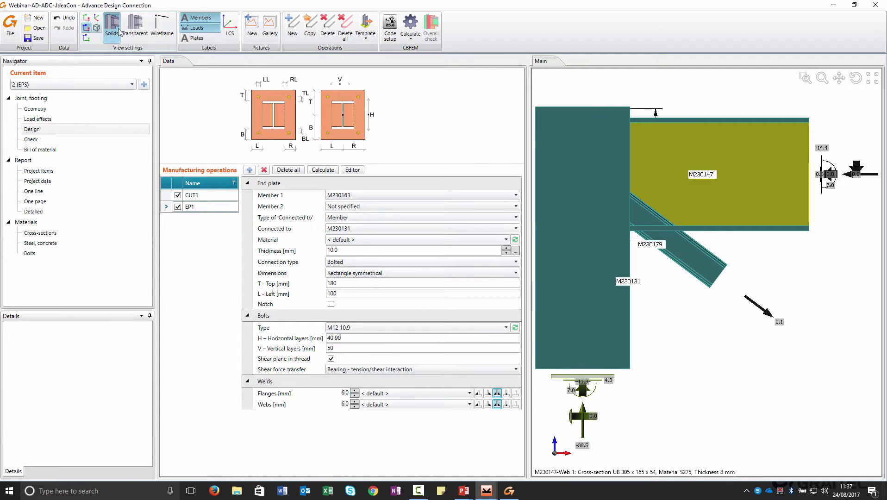
left_click(135, 27)
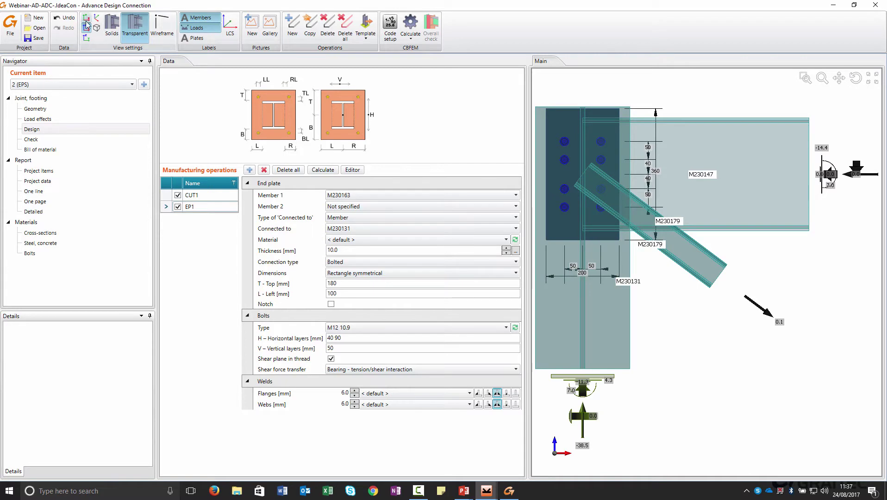
left_click(88, 40)
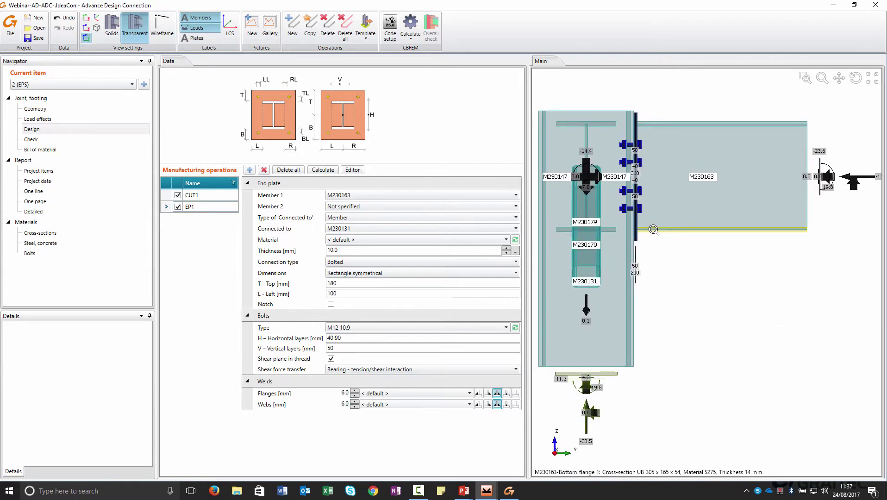
left_click_drag(621, 200, 661, 303)
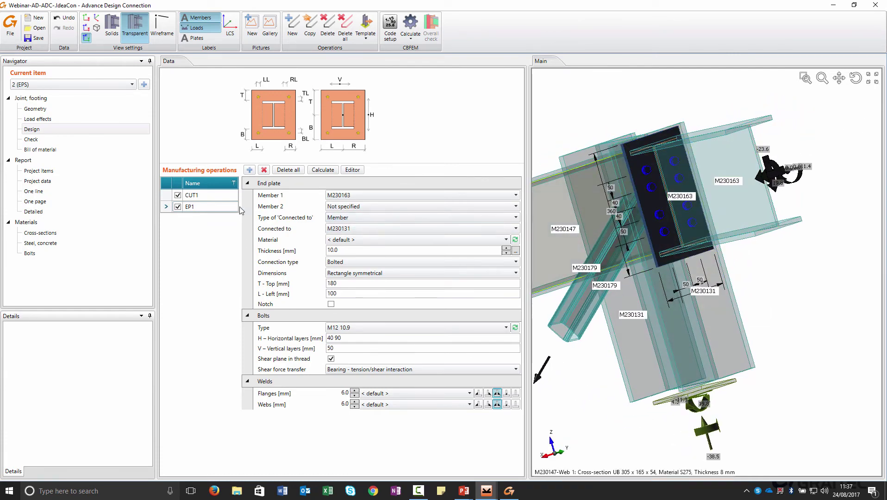
- Add a cut operation trimming beam M230147 by column M230131, and return the model to the solid display
left_click(249, 170)
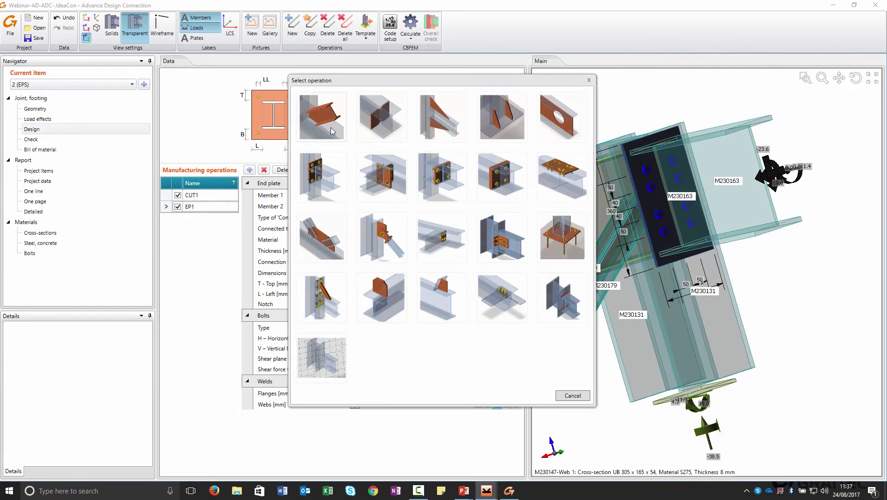
left_click(337, 123)
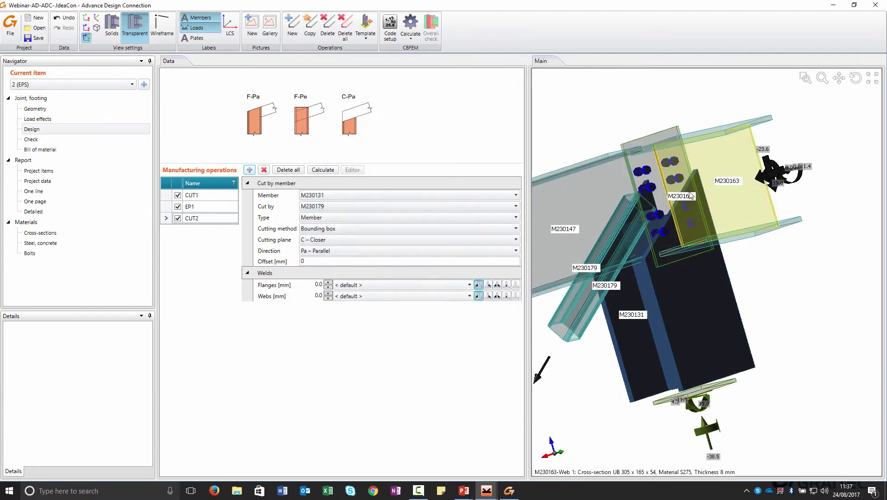
right_click_drag(657, 169, 694, 173)
left_click(108, 25)
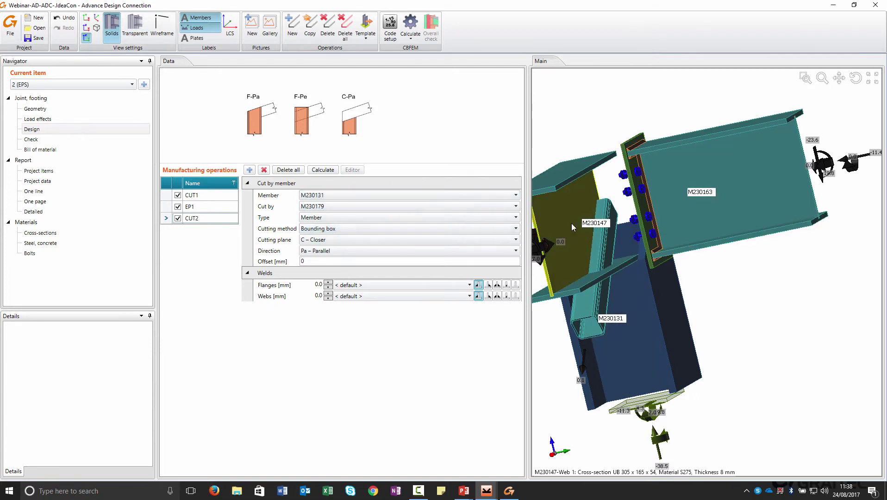
left_click(326, 196)
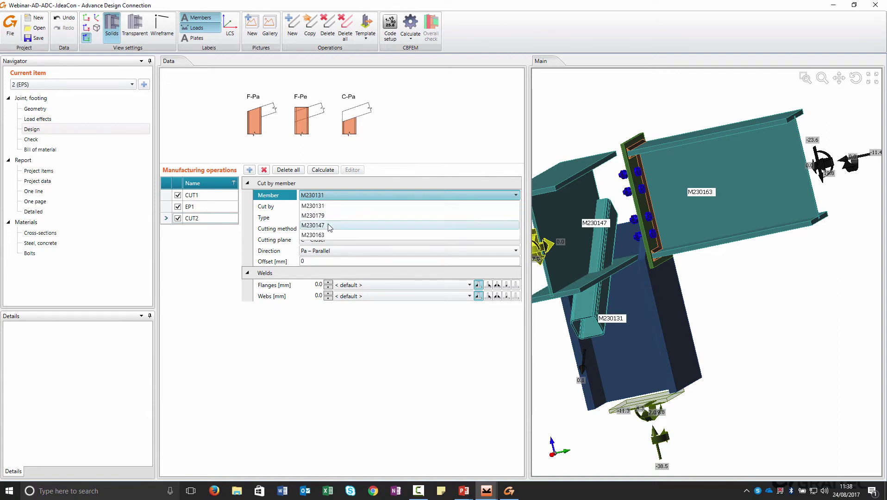
left_click(313, 225)
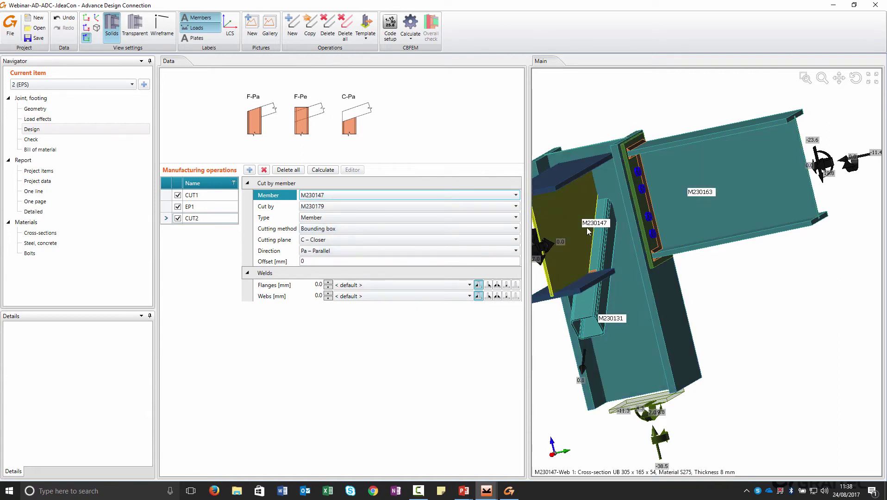
left_click(357, 206)
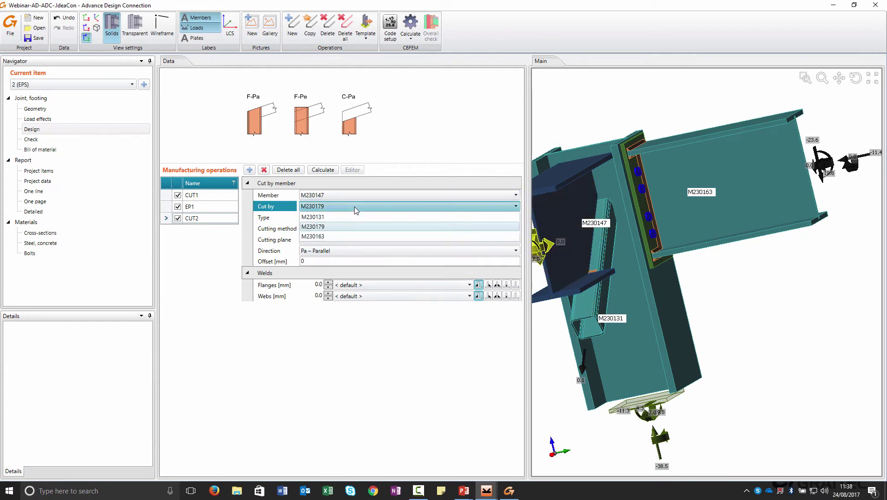
left_click(352, 217)
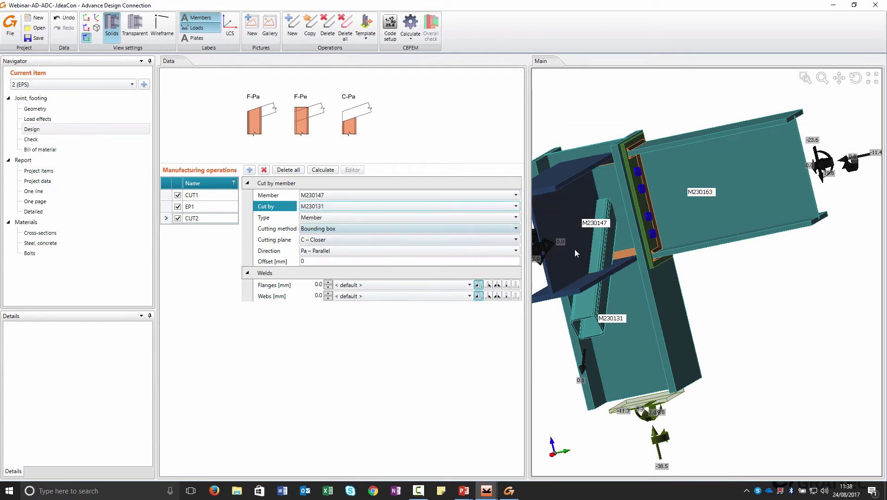
right_click_drag(680, 194, 655, 144)
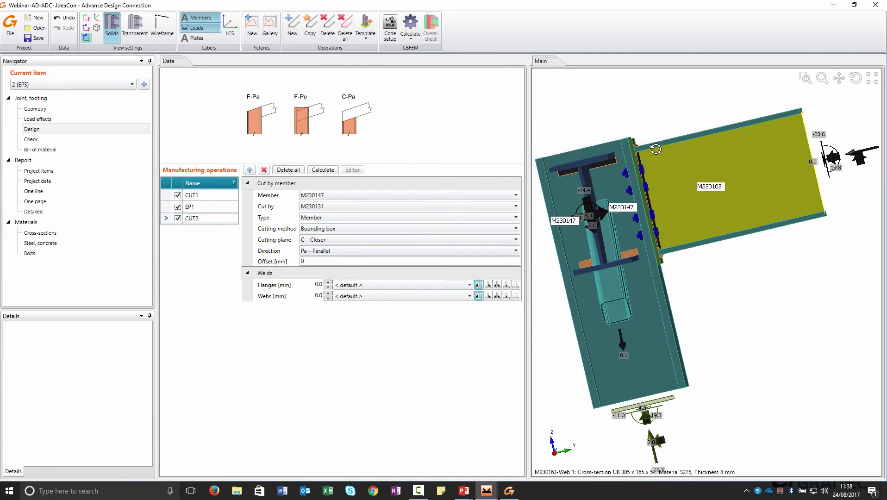
- Make the new cut's flange and web welds double-sided fillets of 4 mm
left_click(496, 285)
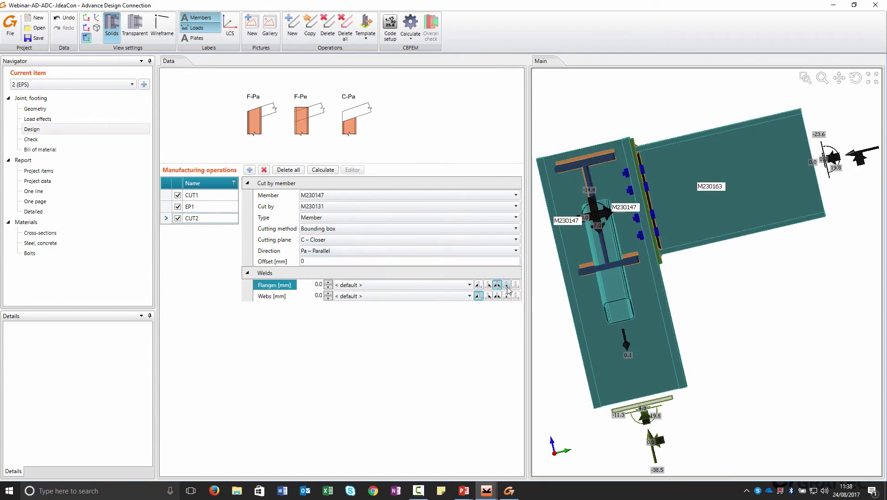
left_click(517, 285)
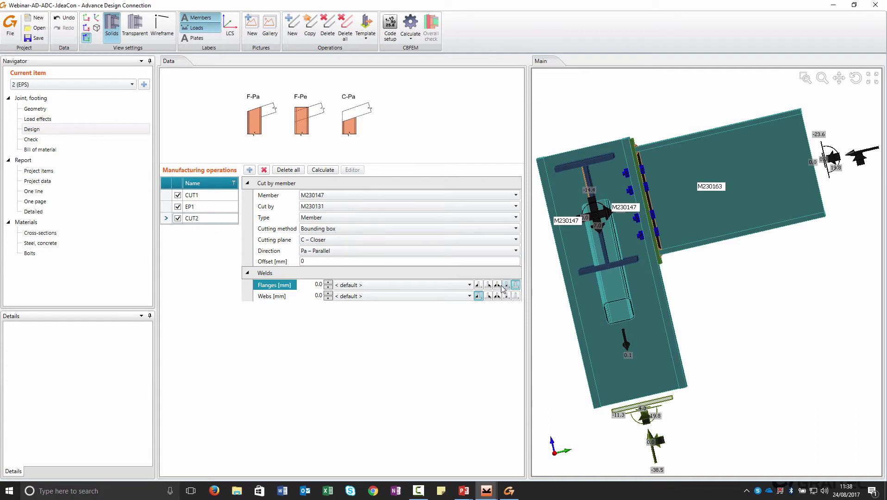
left_click(497, 285)
left_click(497, 296)
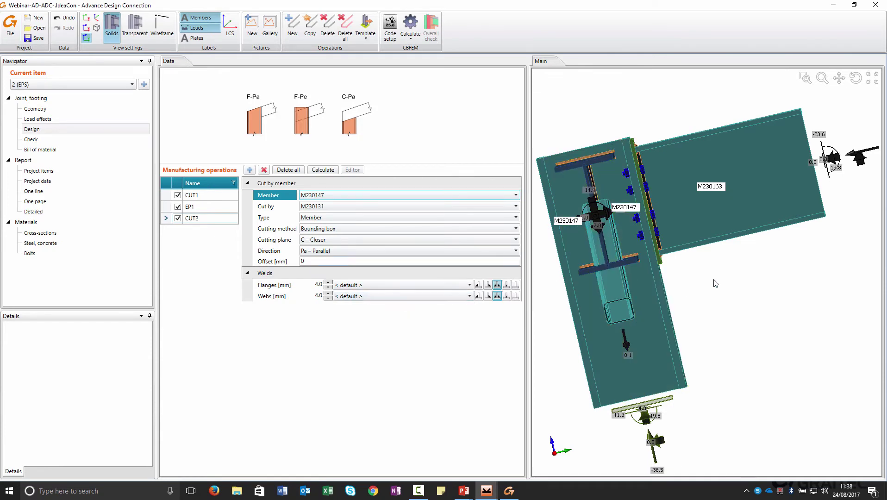
- Add a gusset plate operation for brace M230179, keeping it connected to a new plate
mouse_move(694, 283)
right_mouse_down()
mouse_move(710, 279)
mouse_move(693, 282)
right_mouse_up()
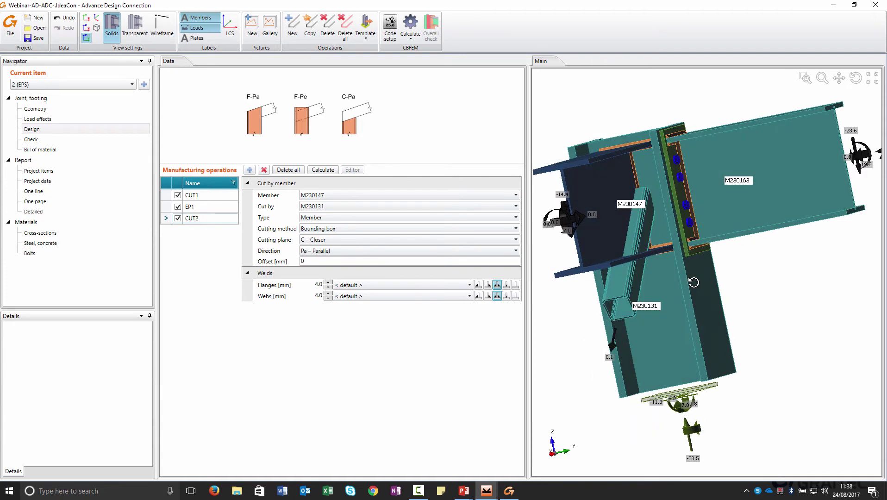
left_click(250, 170)
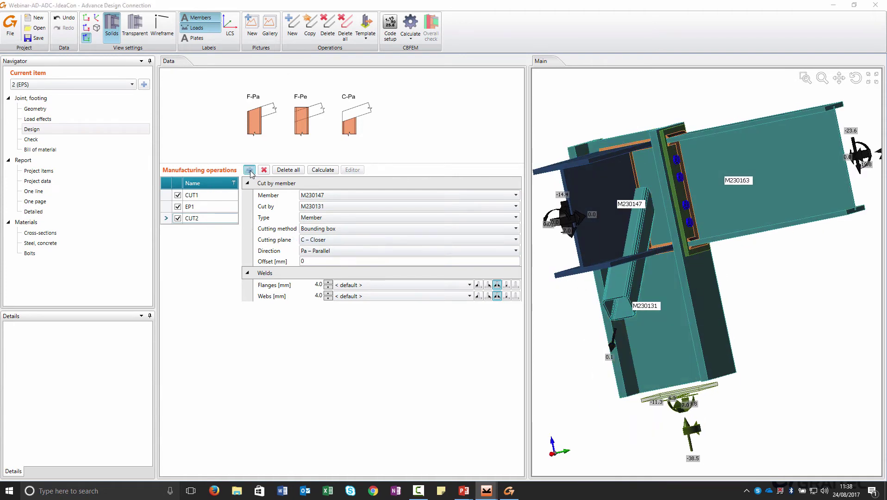
left_click(344, 286)
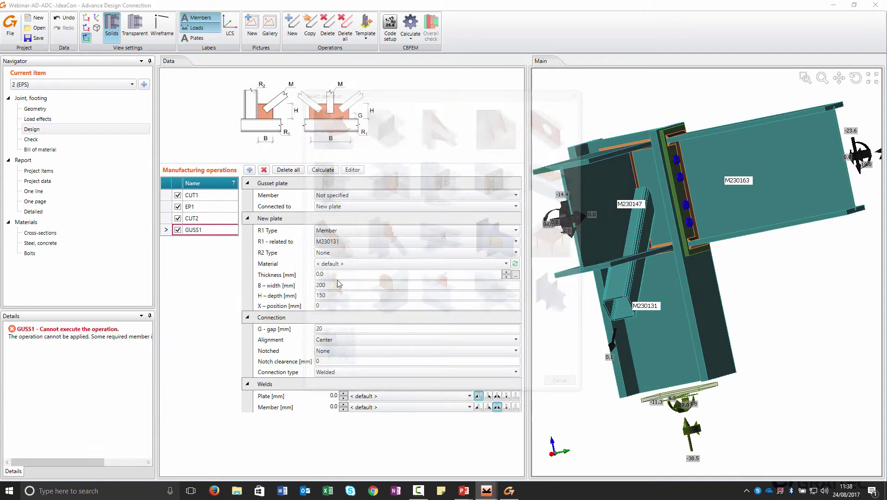
left_click(350, 195)
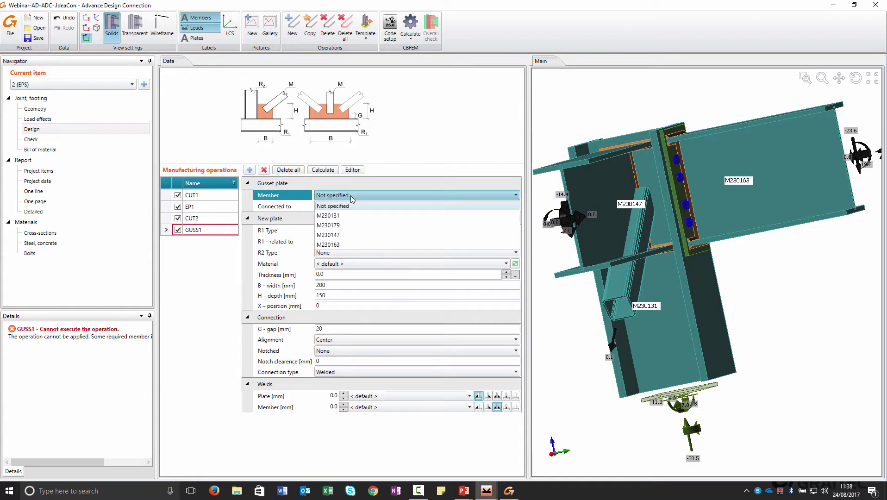
left_click(349, 225)
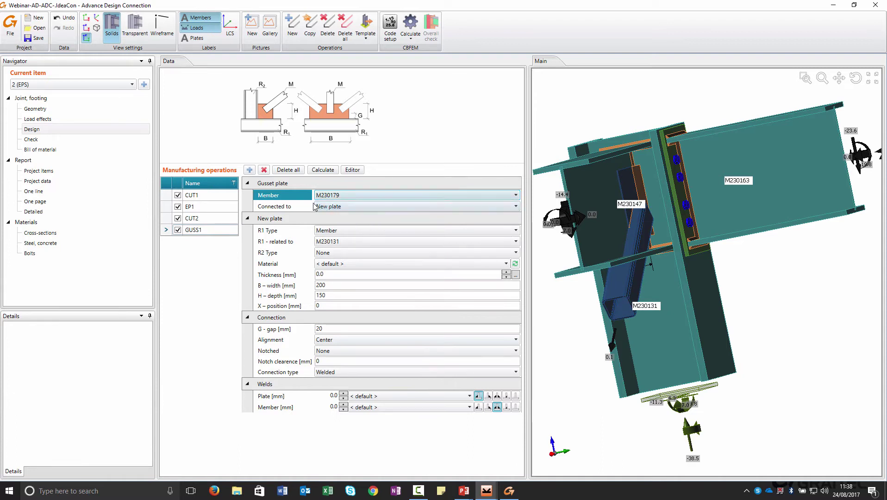
left_click(348, 208)
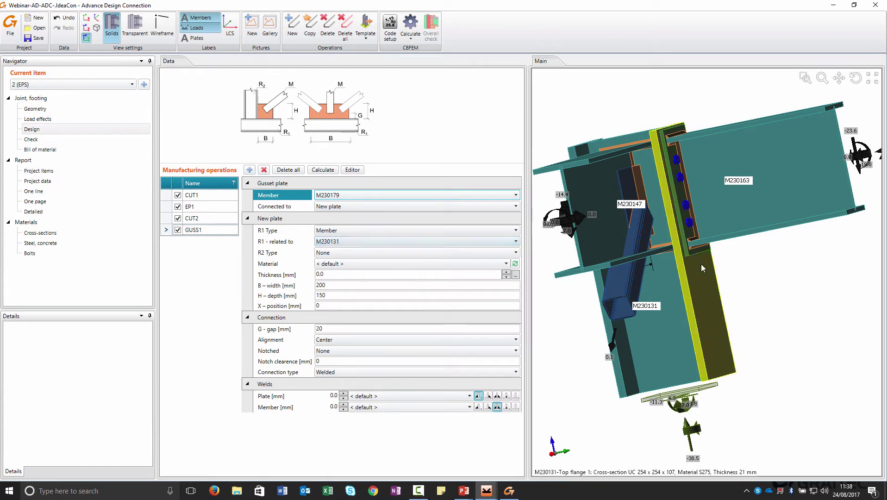
- Relate the gusset plate also to a second member, beam M230147
left_click(345, 253)
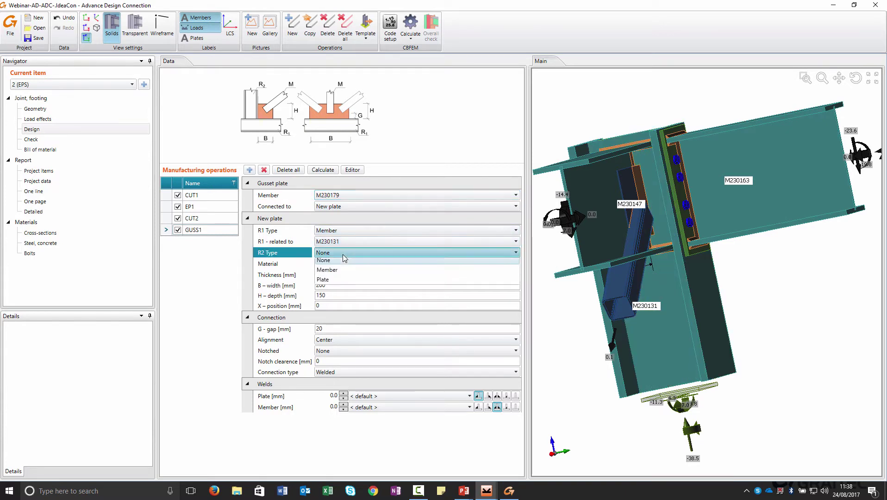
left_click(339, 274)
left_click(339, 265)
left_click(338, 264)
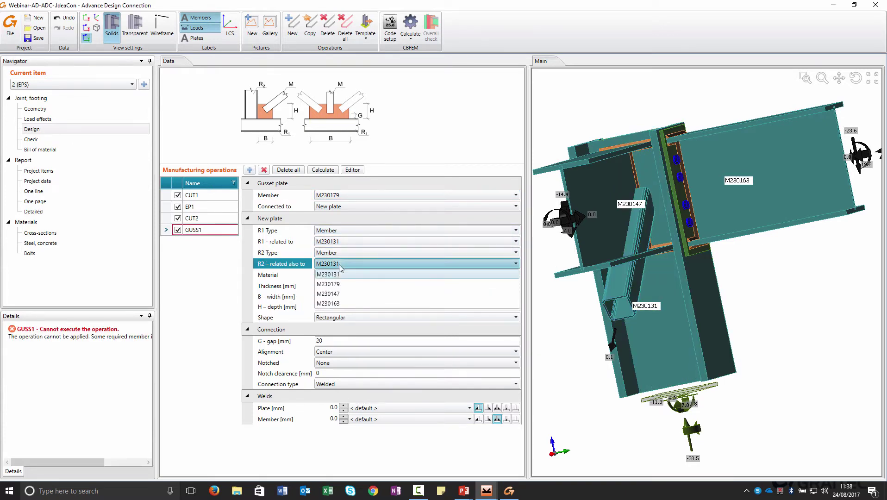
left_click(335, 295)
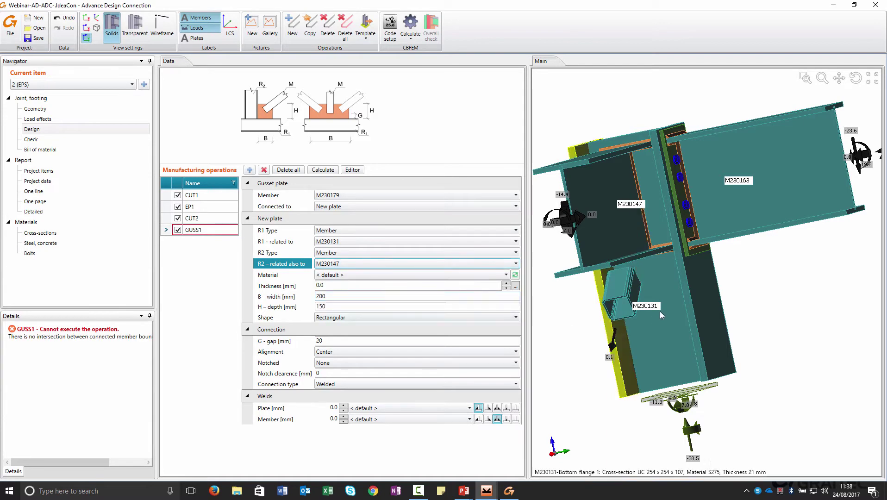
- Set the gusset plate's depth to 300 mm, keeping its width at 200 mm
left_click(620, 257)
left_click(344, 296)
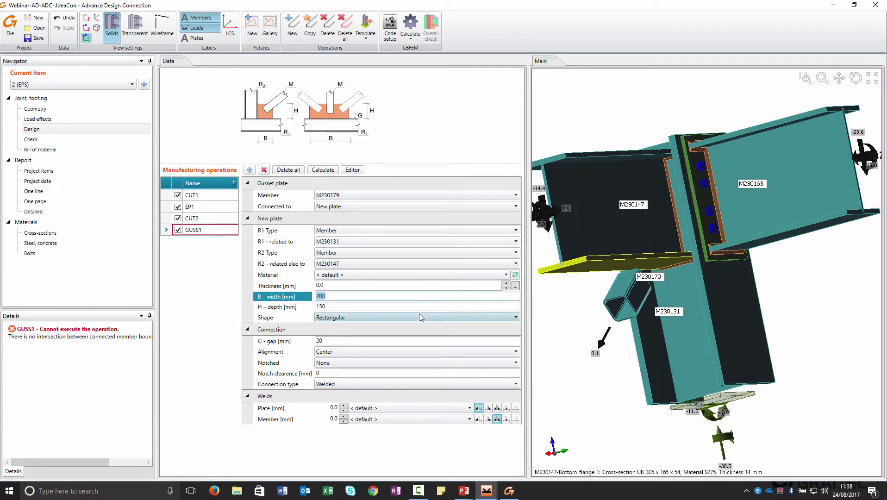
left_click(330, 305)
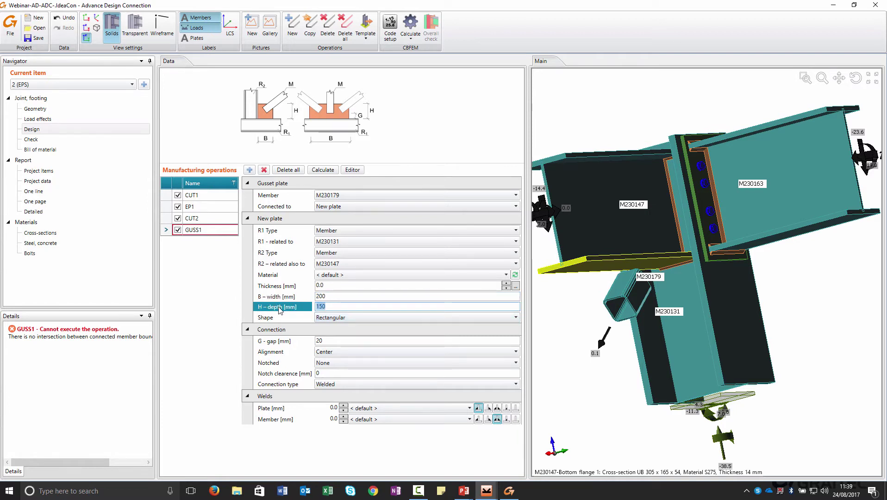
key("Tab")
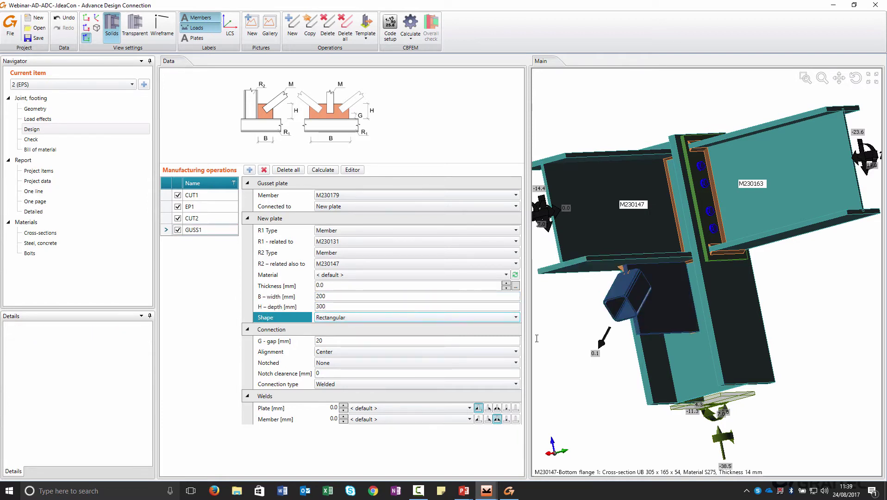
- Set the gusset plate's depth to 350 mm
left_click(281, 306)
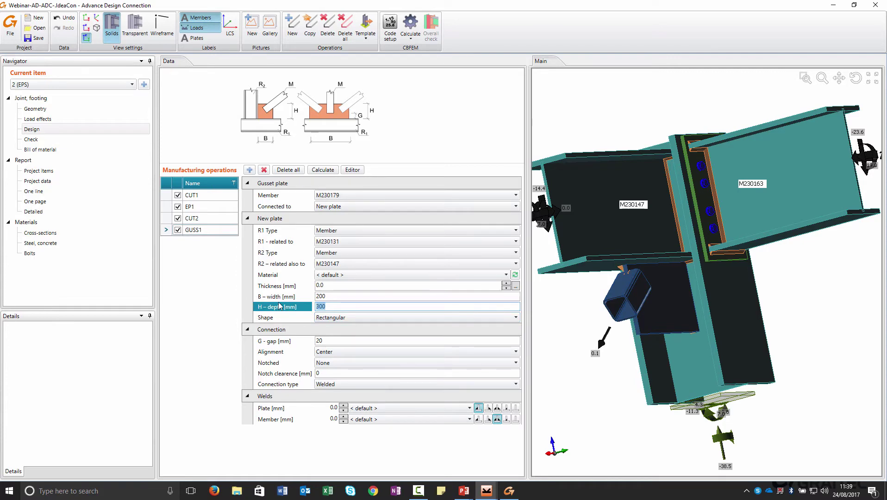
type("350")
key("Tab")
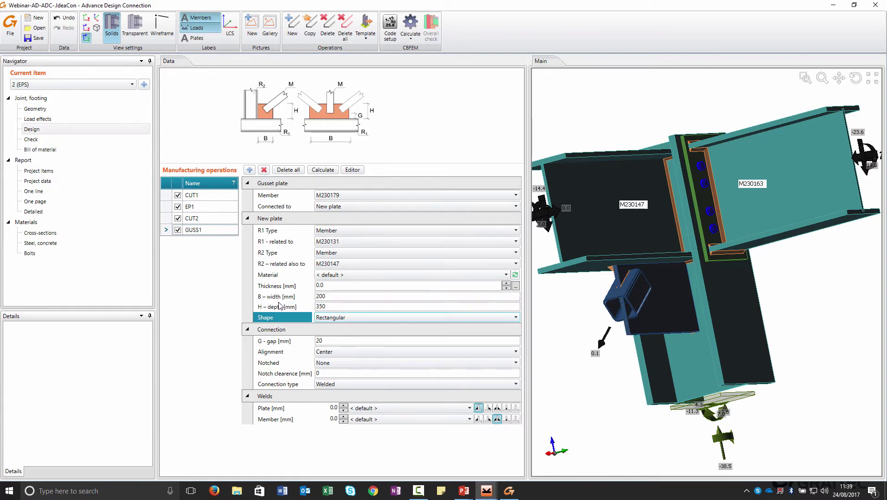
right_click_drag(583, 241, 758, 280)
scroll(740, 287, "up", 5)
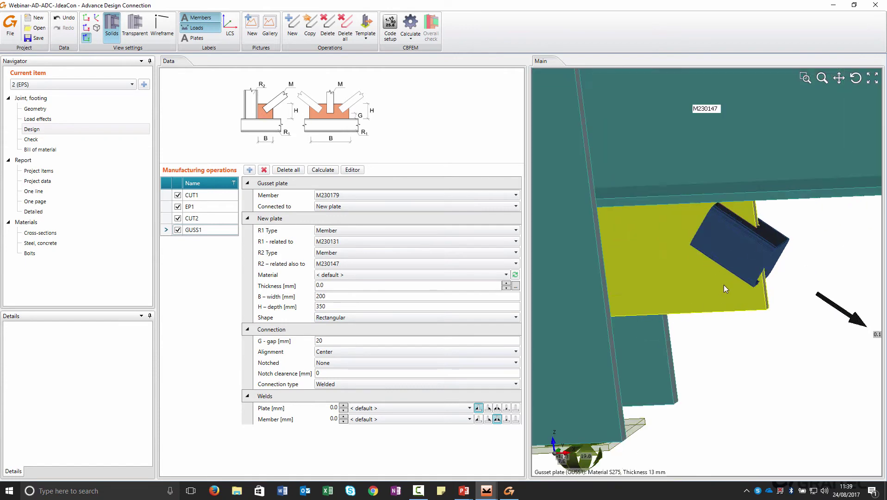
right_click_drag(721, 319, 706, 324)
scroll(706, 323, "down", 2)
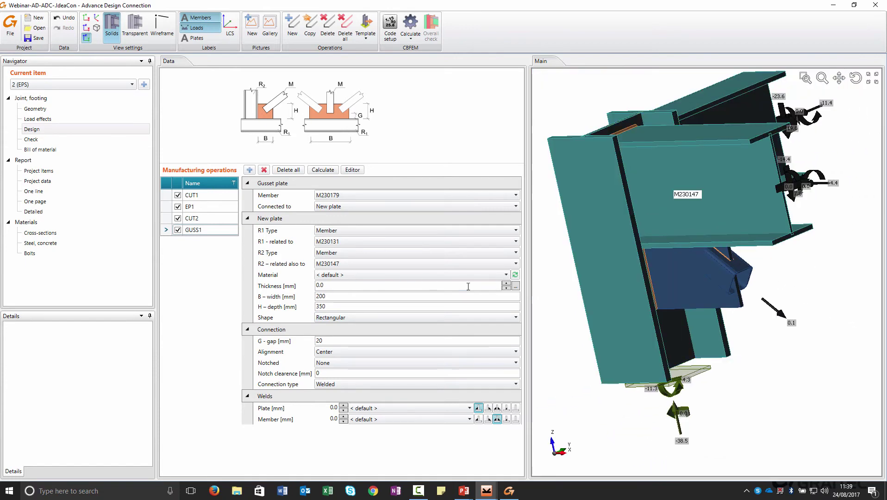
- Examine the gusset plate's outline and end plate EP1's shape, bolt coordinates and dimensioned drawing in the plate editor
left_click(351, 170)
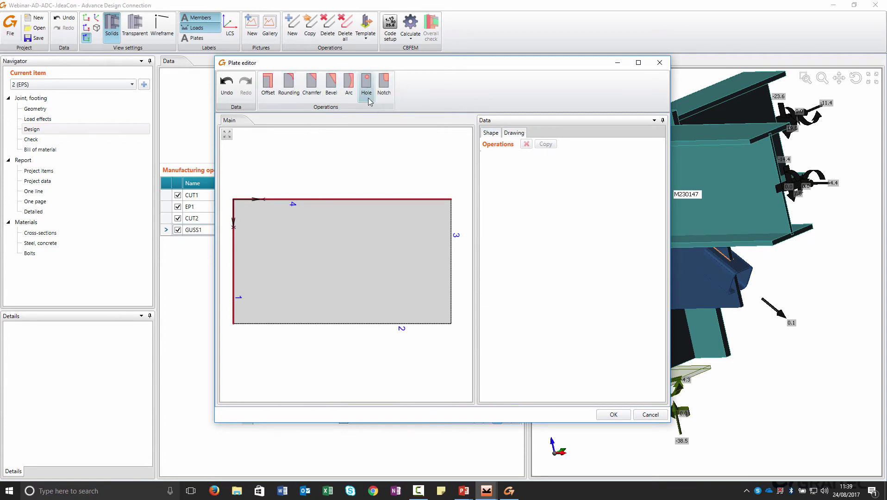
left_click(659, 62)
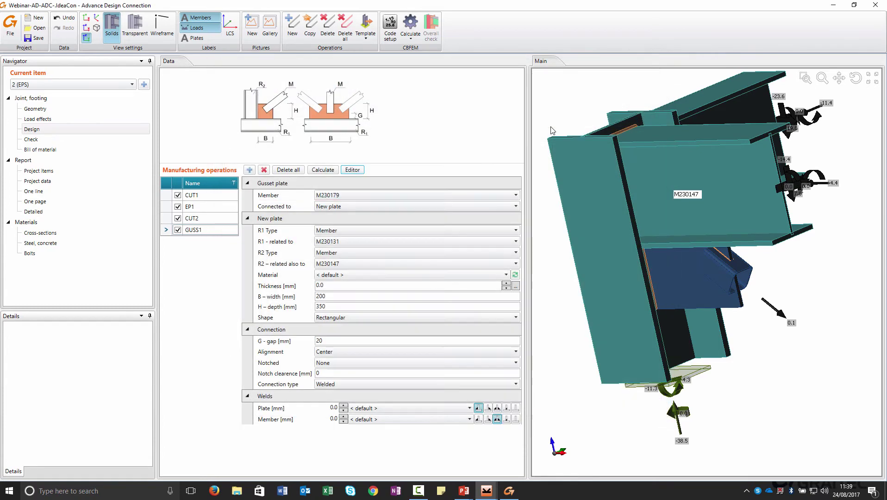
left_click(222, 210)
left_click(351, 170)
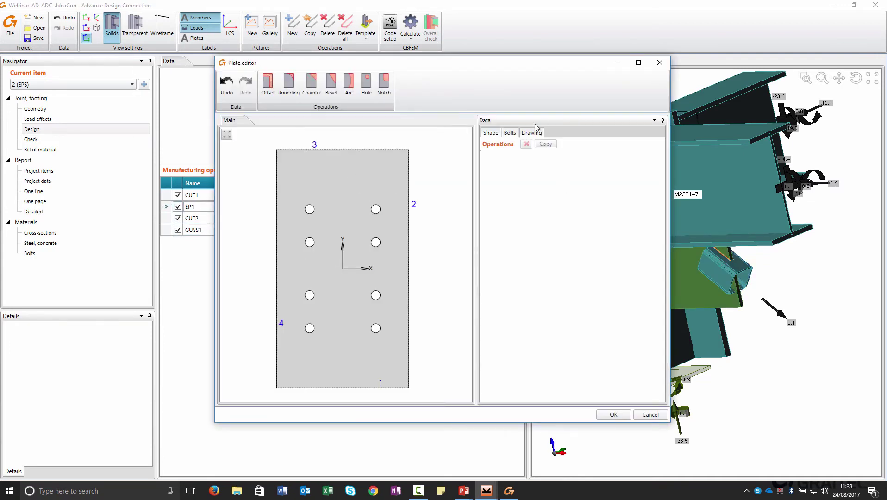
left_click(510, 133)
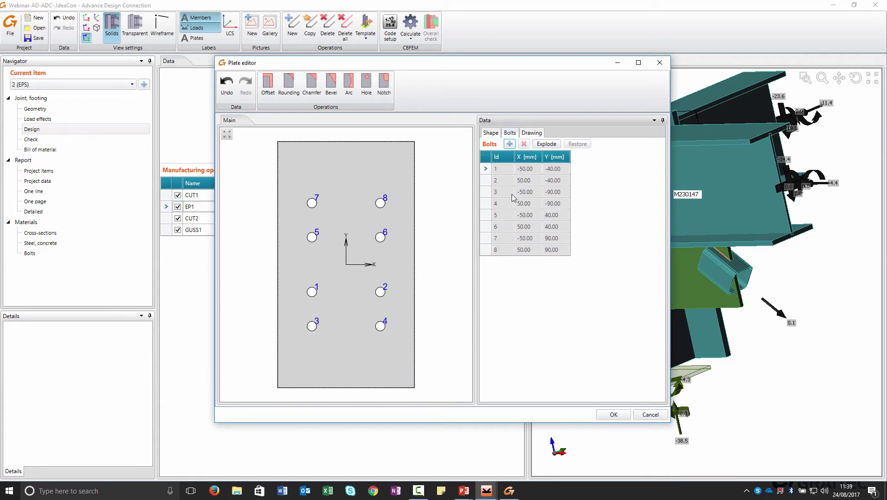
left_click(530, 133)
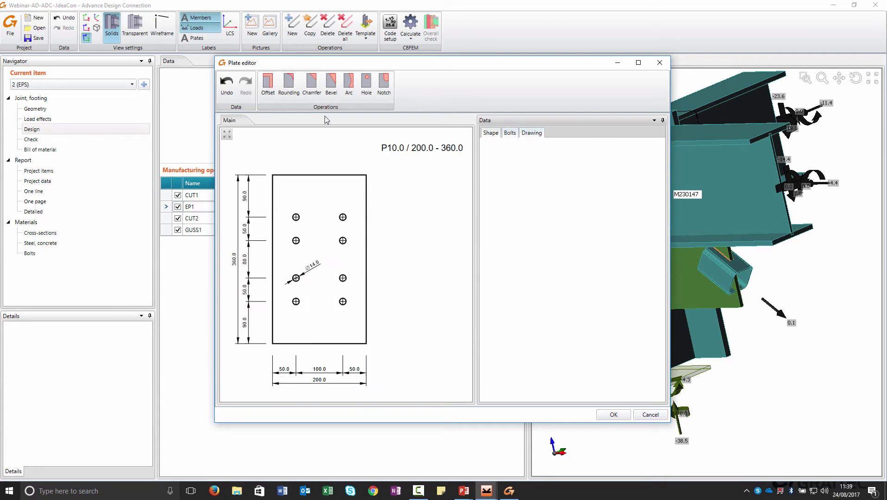
left_click(660, 64)
- Lengthen brace member M230179 in the joint geometry, trying 600 mm and settling on 700 mm
right_click_drag(765, 324, 762, 232)
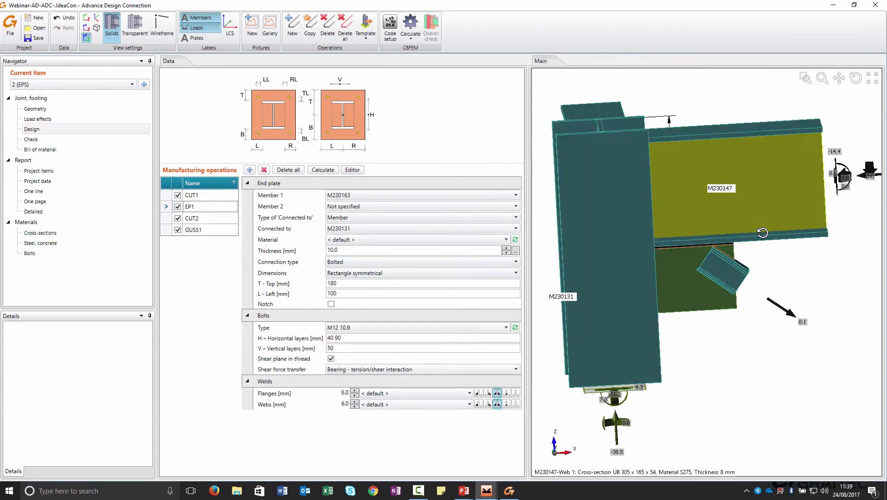
left_click(52, 111)
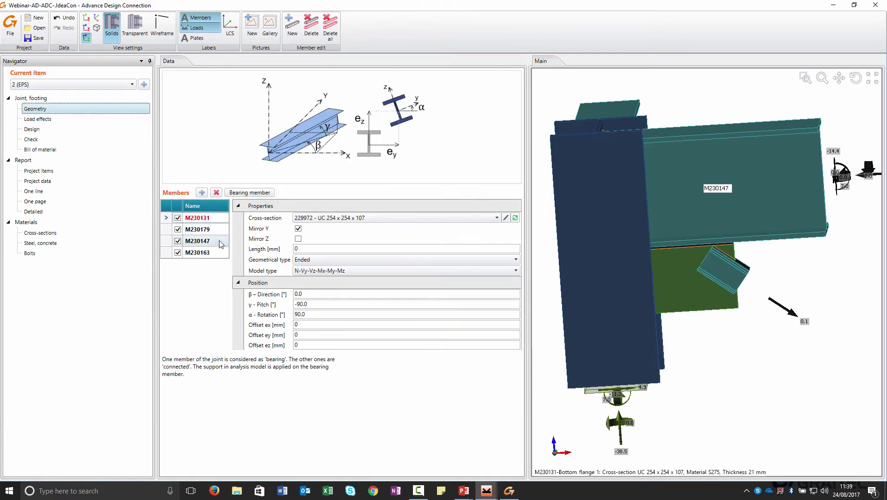
left_click(203, 230)
left_click(312, 249)
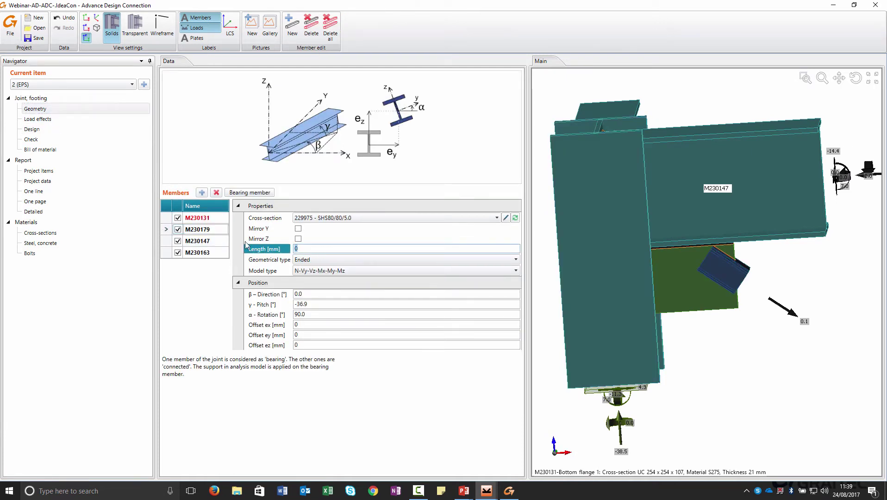
type("600")
key("Tab")
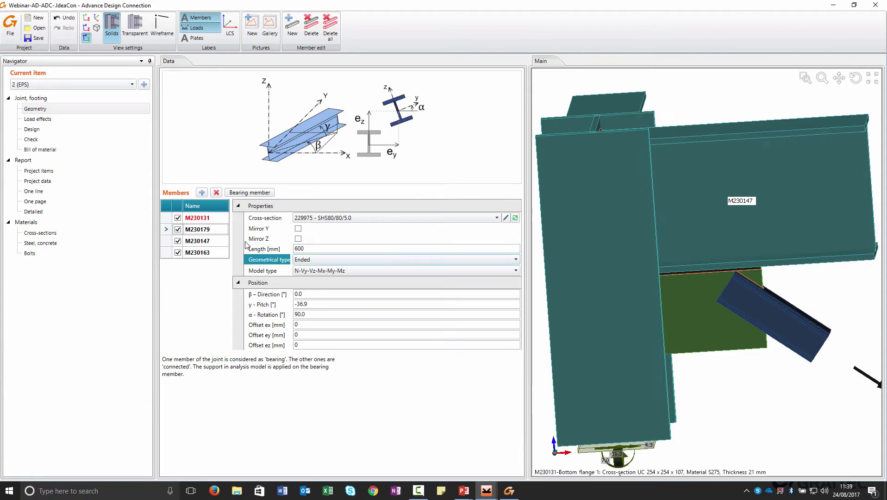
left_click(311, 249)
type("700")
key("Tab")
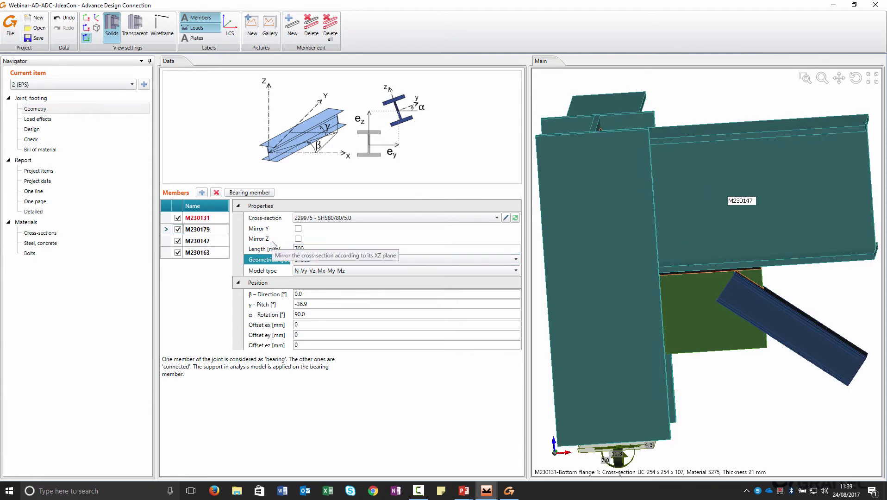
- Return to gusset operation GUSS1 and set the plate's depth to 450 mm
left_click(50, 130)
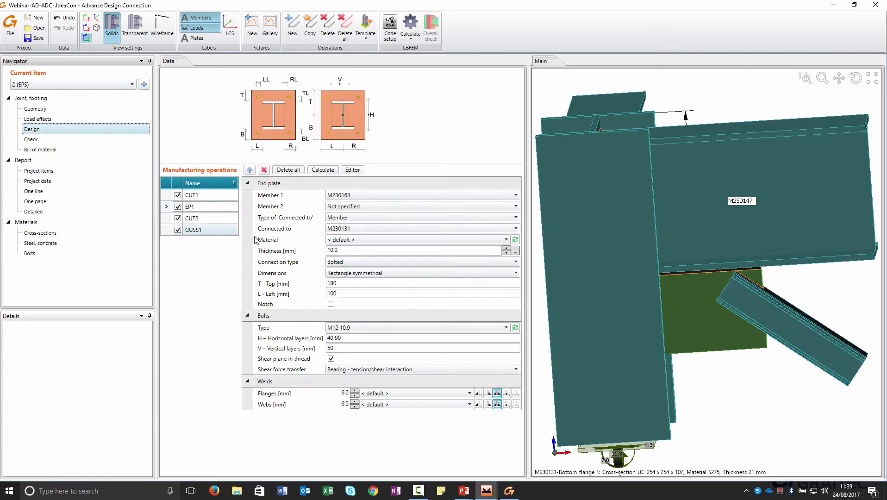
left_click(193, 229)
left_click(342, 306)
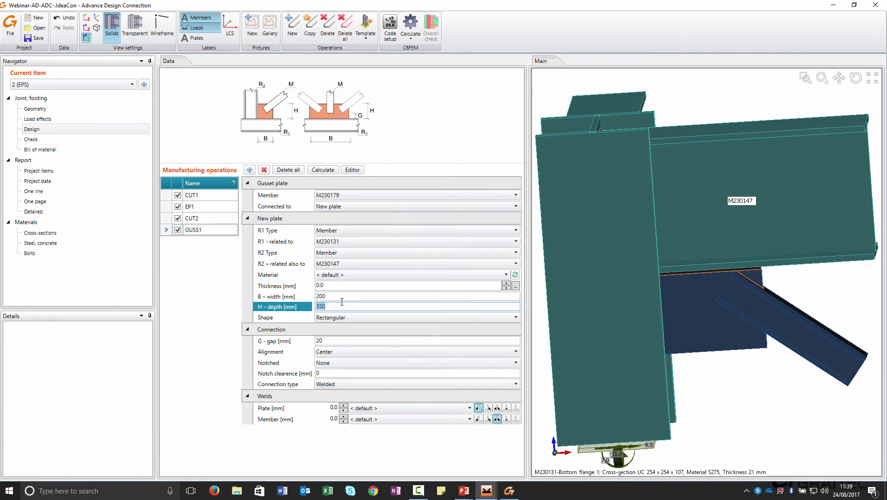
type("450")
key("Tab")
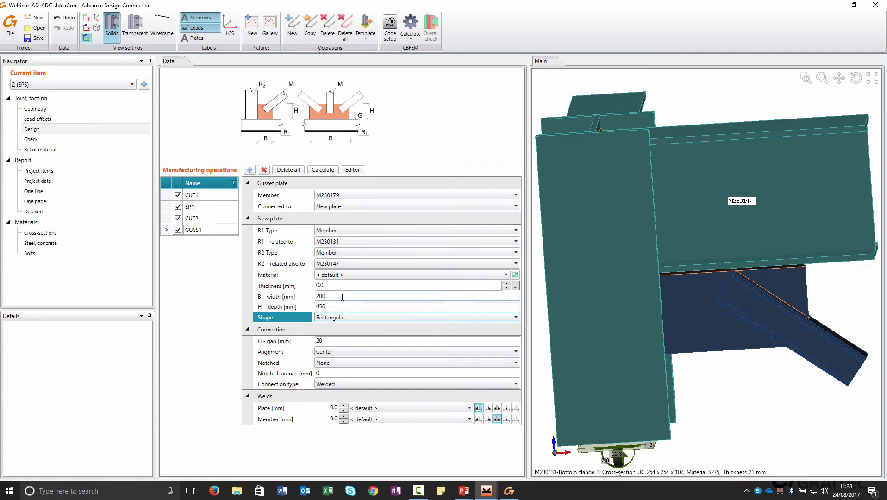
- Set the gusset operation's plate and member weld sizes to 4 mm
right_click_drag(781, 361, 733, 335)
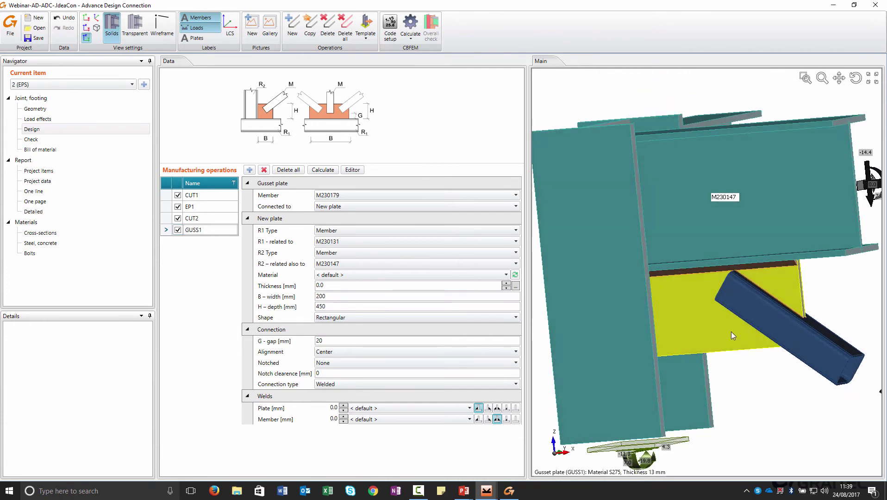
left_click(335, 408)
type("4")
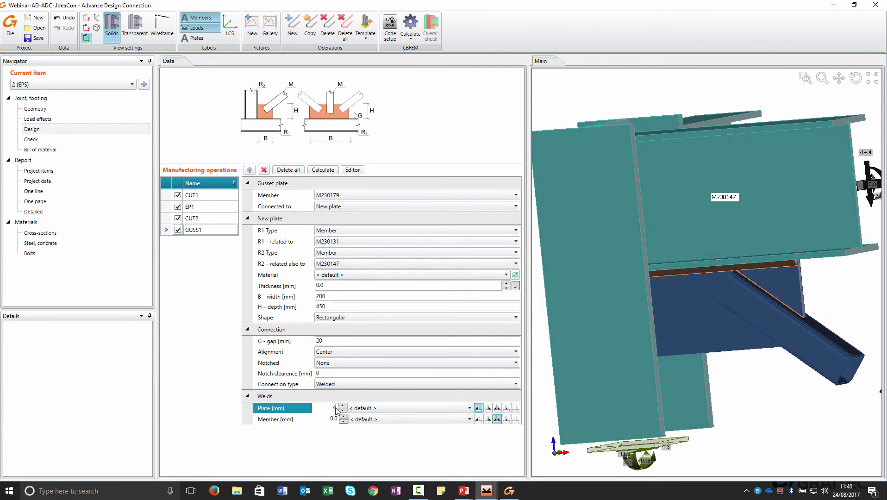
key("Return")
right_click_drag(694, 373, 745, 373)
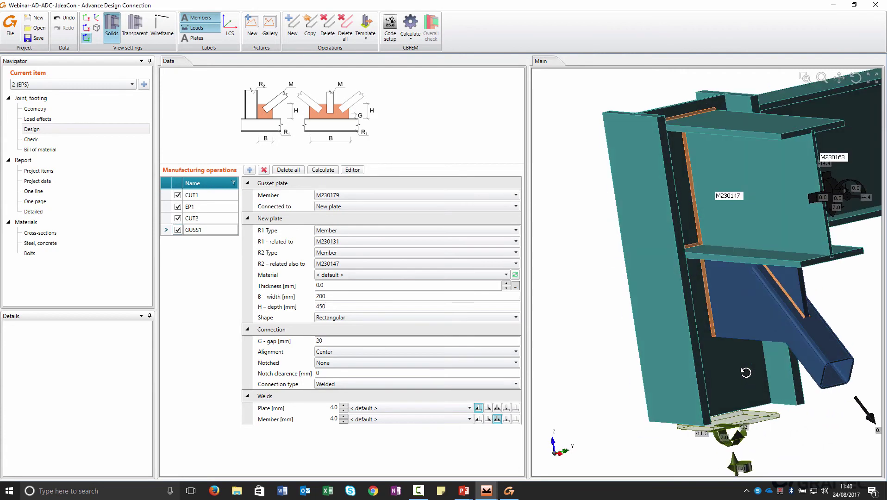
- Examine the project's bolt assembly and the grades and sizes available to replace it, keeping the current assembly
left_click(66, 140)
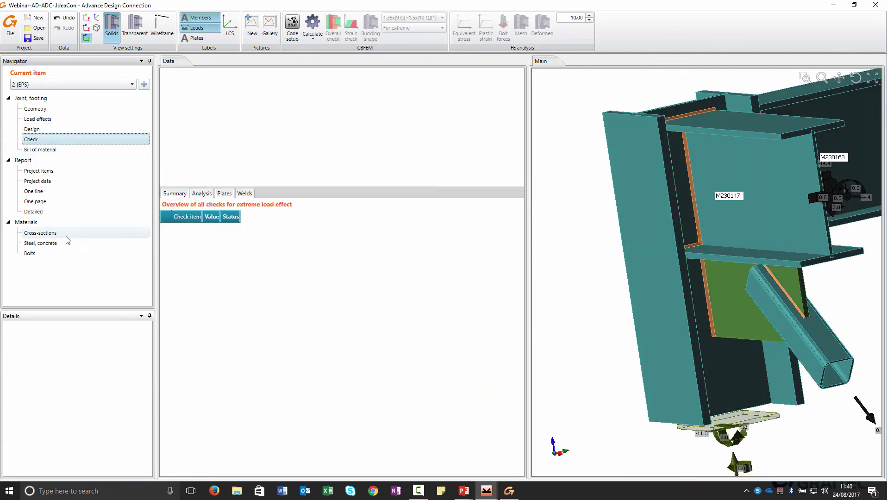
left_click(58, 253)
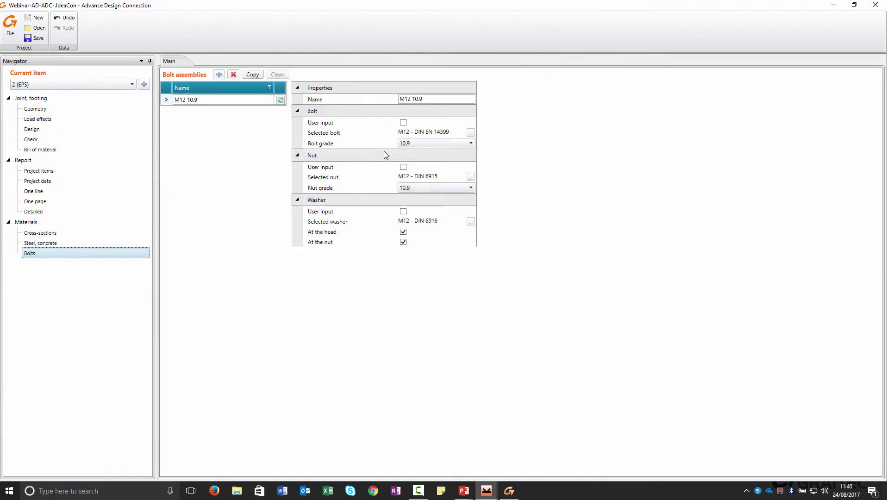
left_click(281, 100)
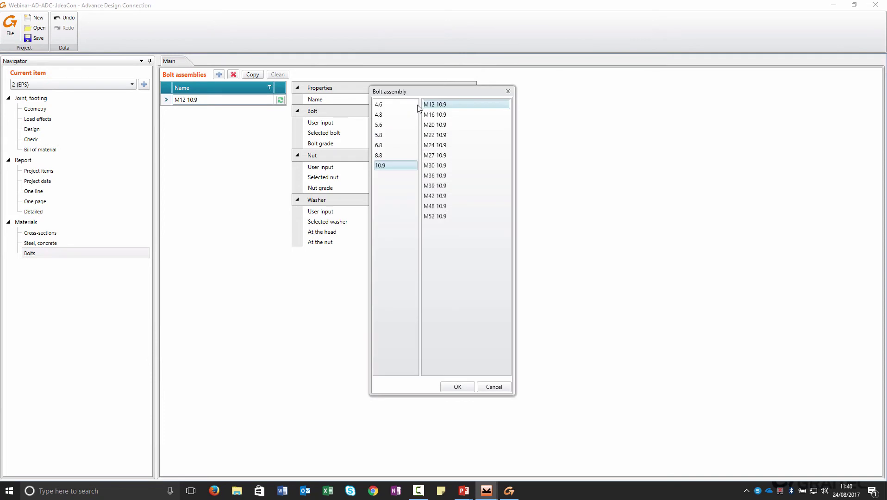
left_click(494, 386)
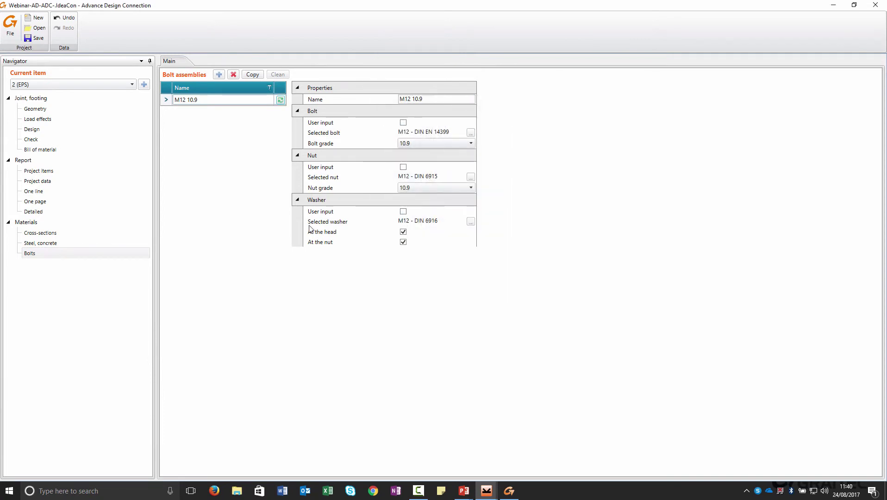
- Replace the imported steel material with the library grade S 275
left_click(63, 243)
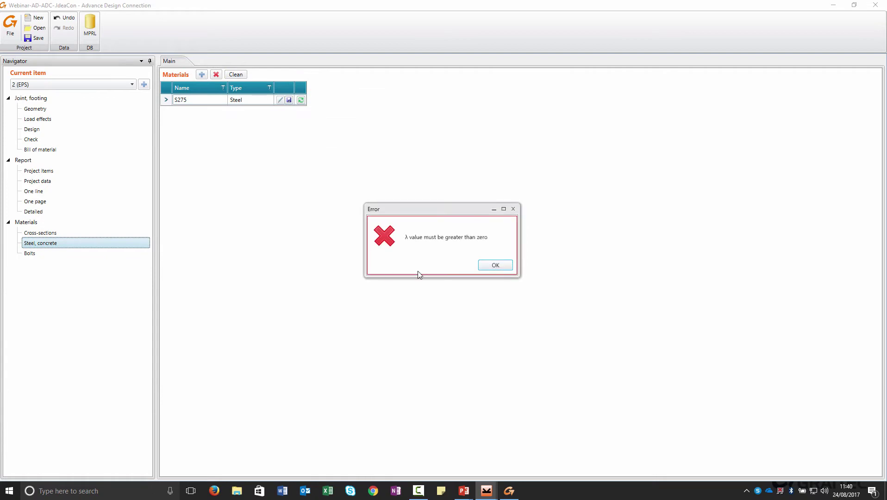
left_click(495, 265)
left_click(280, 100)
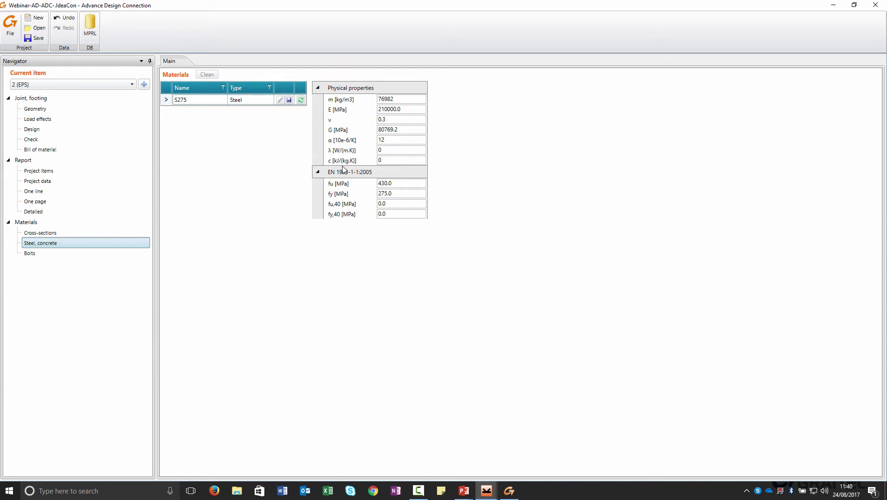
left_click(299, 100)
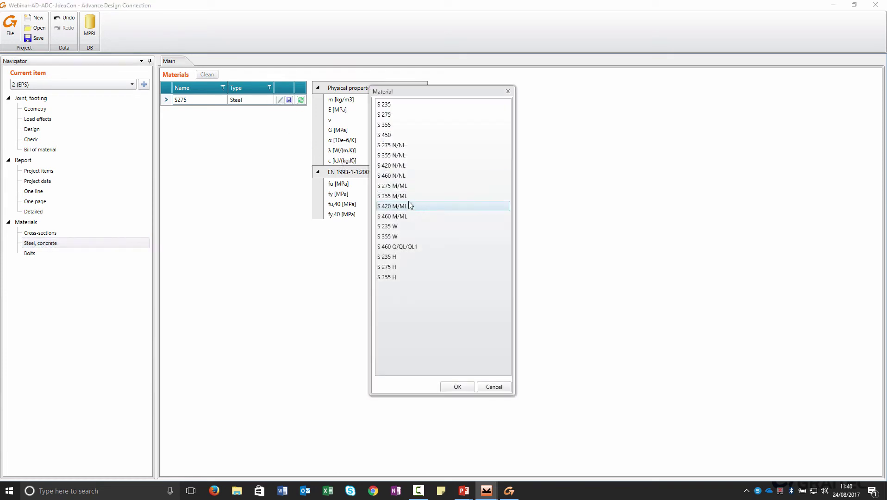
left_click(457, 387)
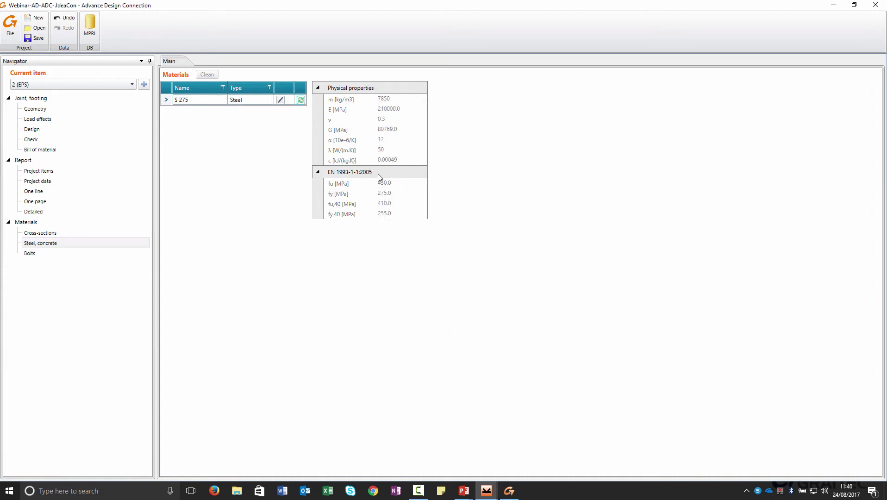
- Review the project's cross-sections and the section shapes available for the UC 254 x 254 x 107 column, leaving it unchanged
left_click(81, 233)
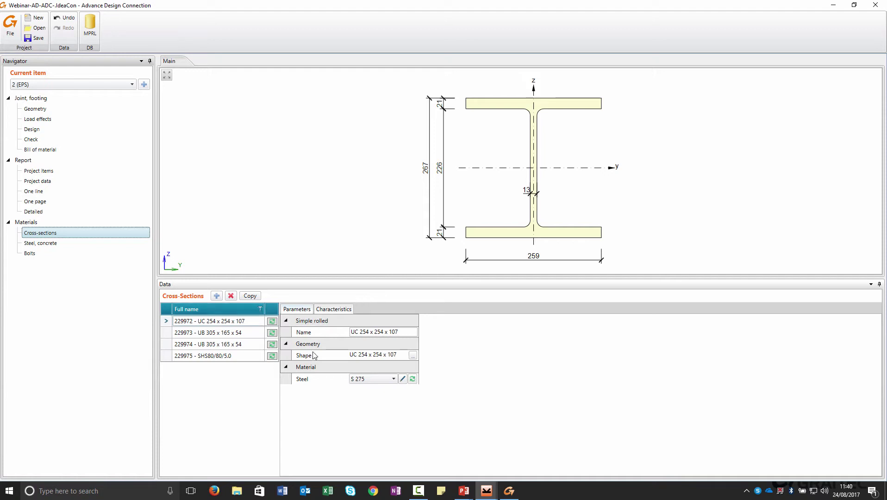
left_click(412, 355)
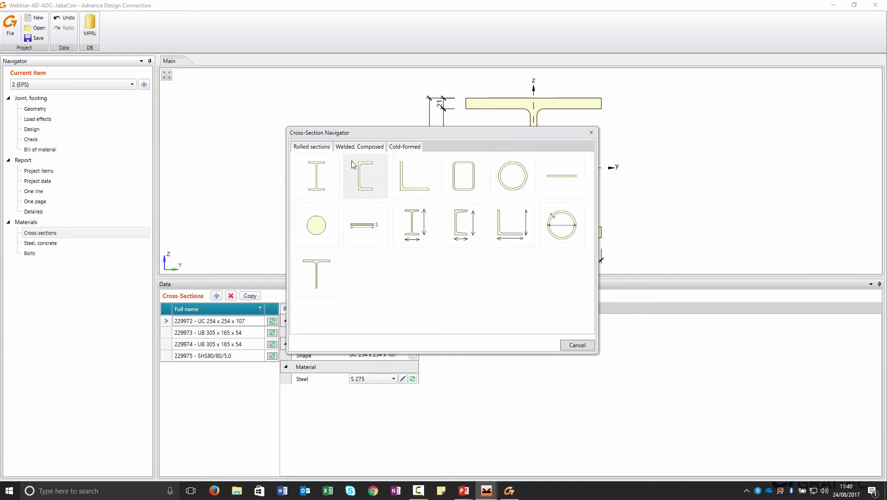
left_click(577, 345)
left_click(47, 139)
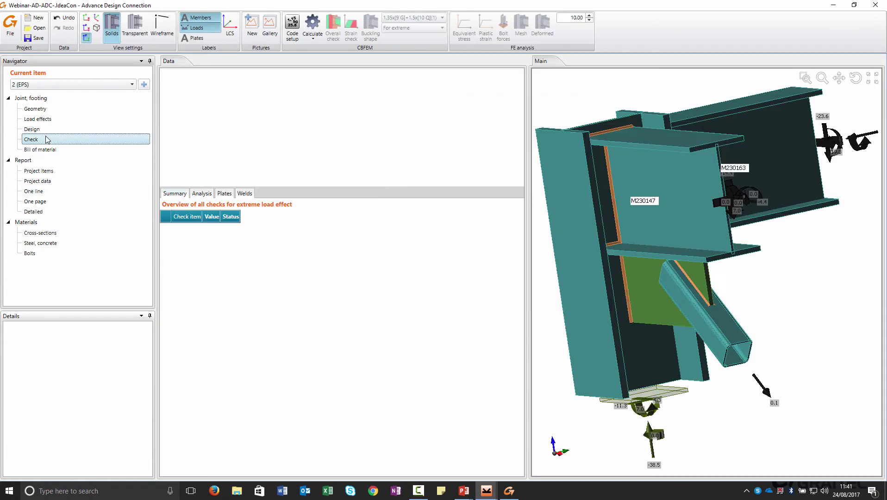
left_click(312, 36)
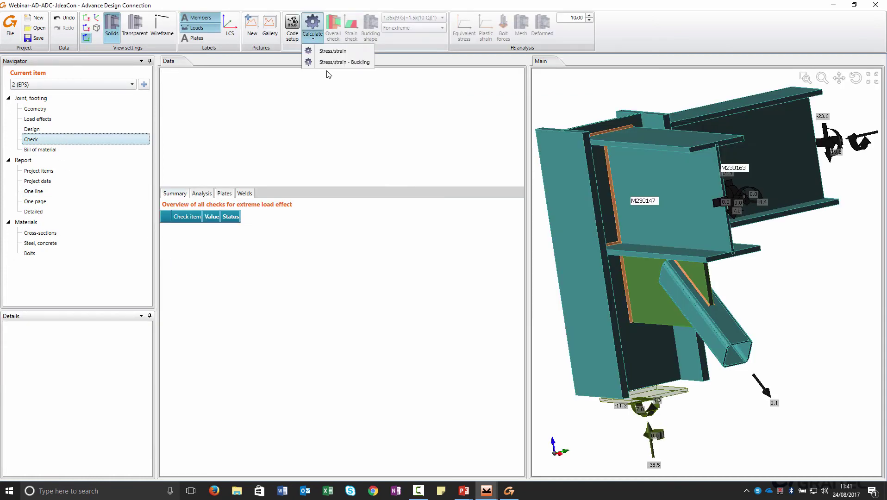
left_click(331, 65)
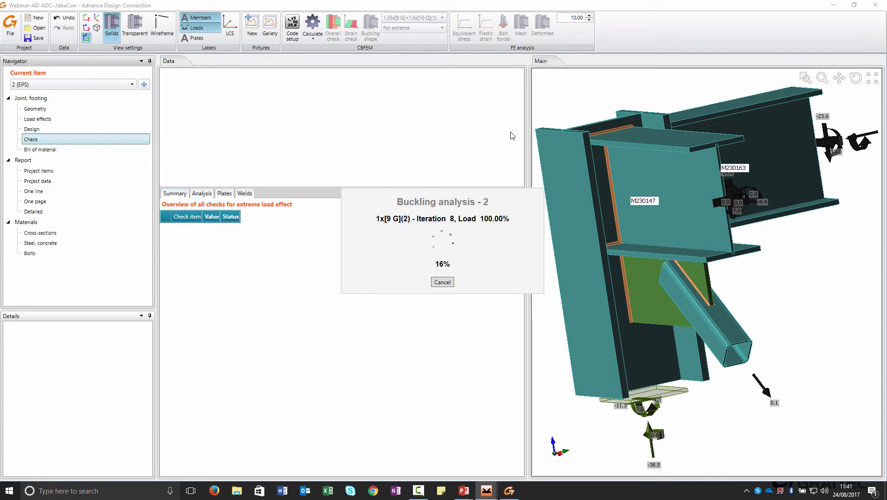
left_click(442, 283)
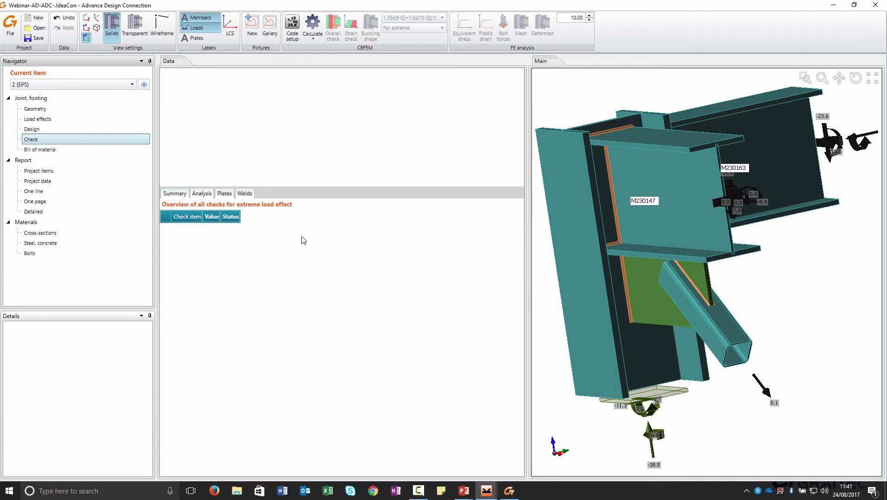
- Delete the surplus load effects, keeping only 1.35x[9 G]+1.5x[10 Q](1) and 1x[9 G]+0.3x[10 Q](3)
left_click(39, 119)
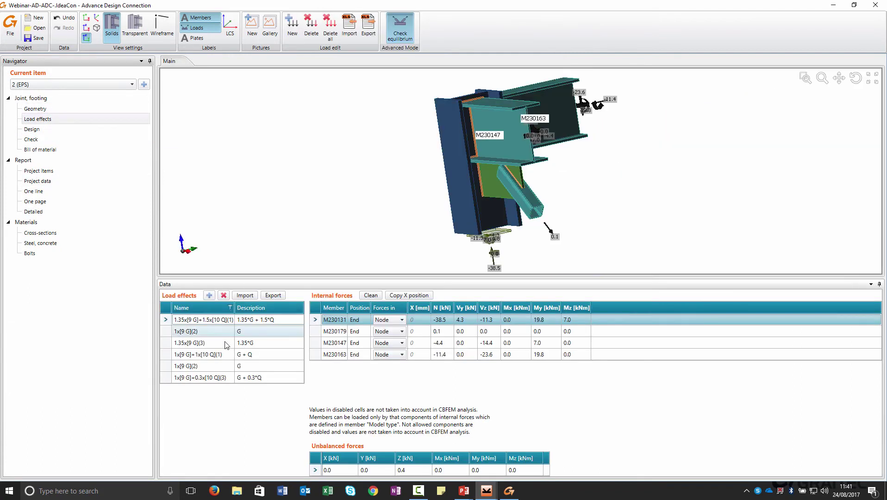
left_click(254, 331)
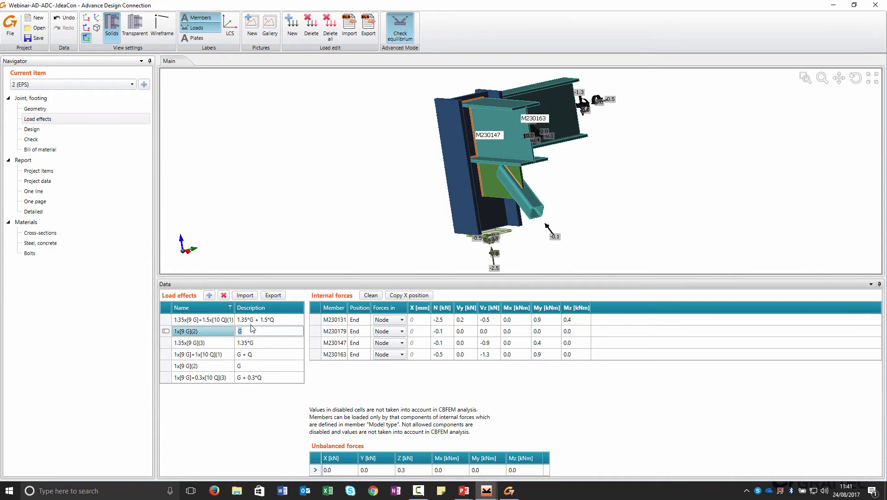
left_click(224, 295)
left_click(224, 295)
left_click(223, 296)
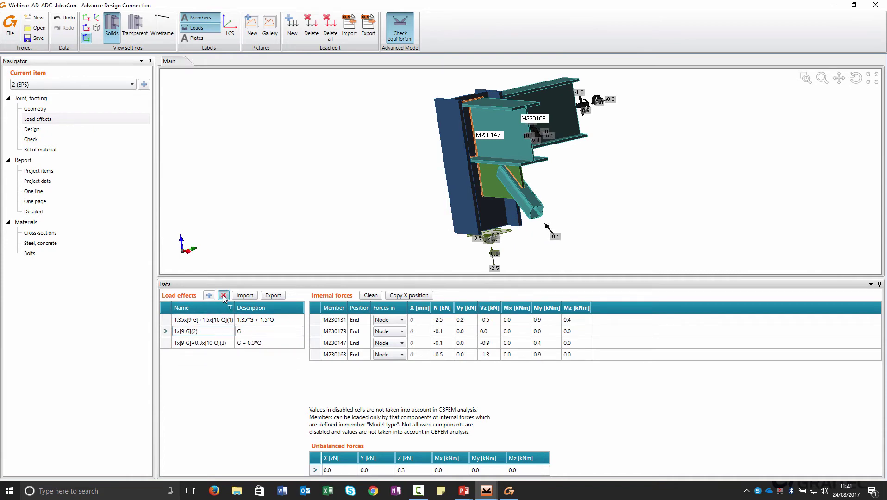
left_click(224, 296)
- Calculate the joint and review the analysis status and plate checks, viewing the bolted end plate in the model
left_click(45, 141)
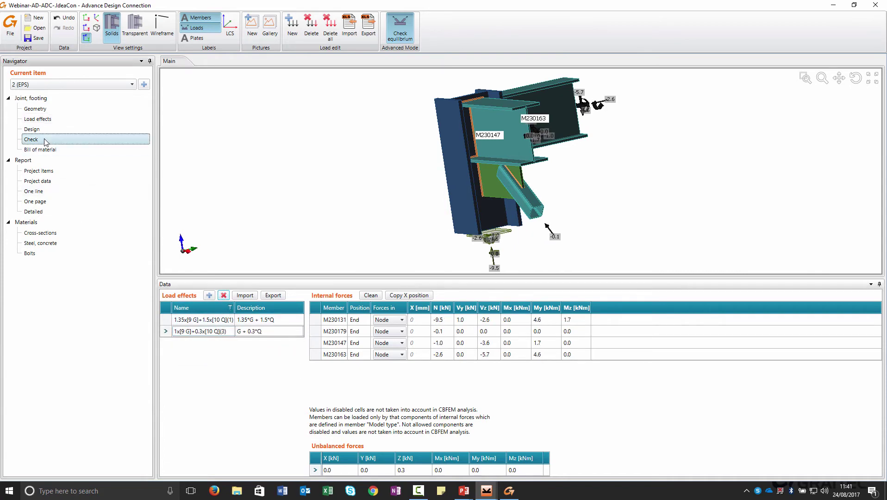
left_click(312, 23)
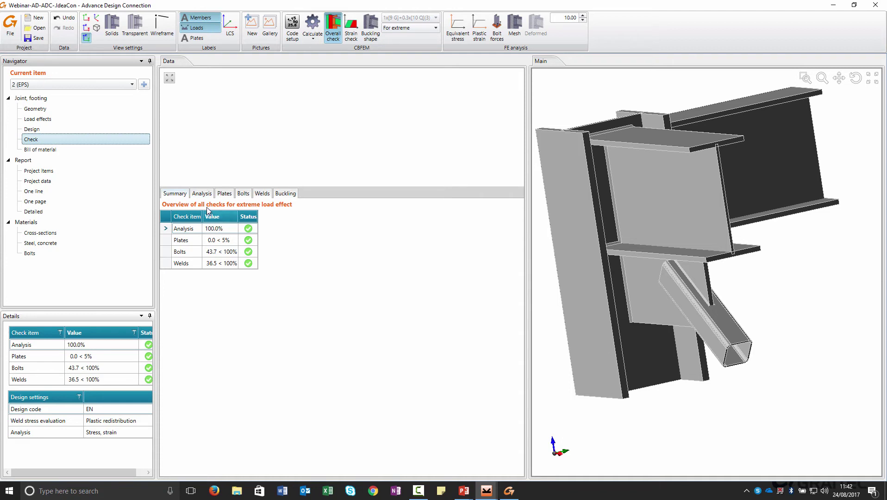
left_click(202, 194)
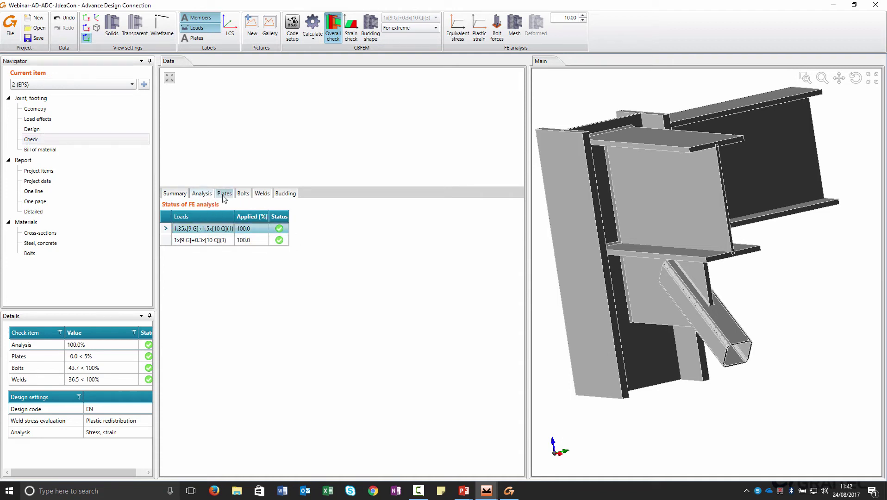
left_click(224, 194)
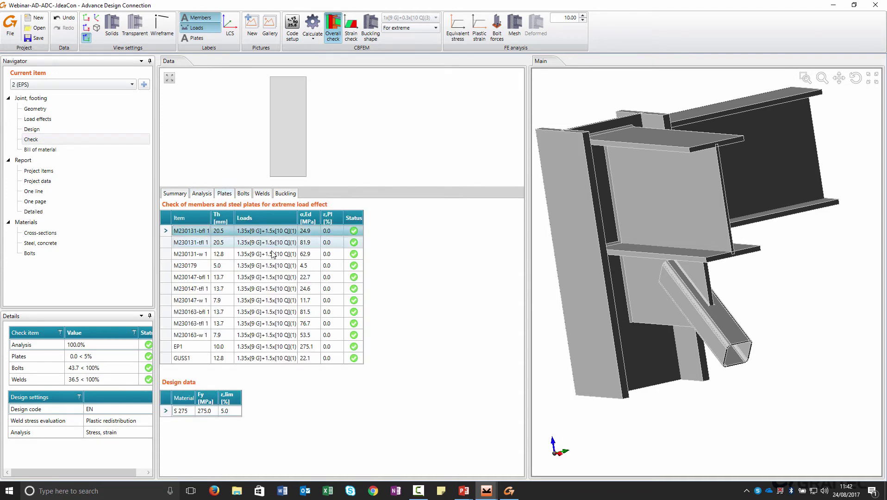
left_click_drag(672, 265, 790, 328)
left_click_drag(839, 293, 739, 261)
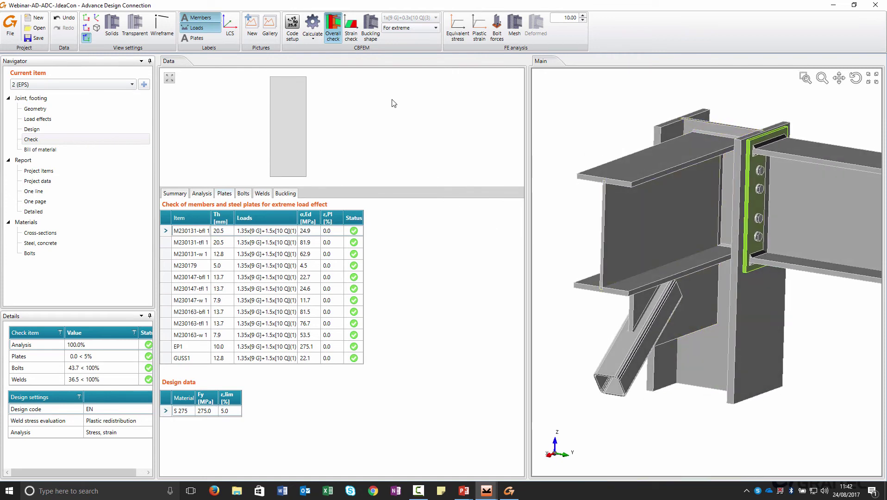
- Display the meshed equivalent stress results and inspect them for column flange M230131-tfl 1 under the 1.35x[9 G]+1.5x[10 Q](1) load
left_click(514, 28)
left_click(458, 32)
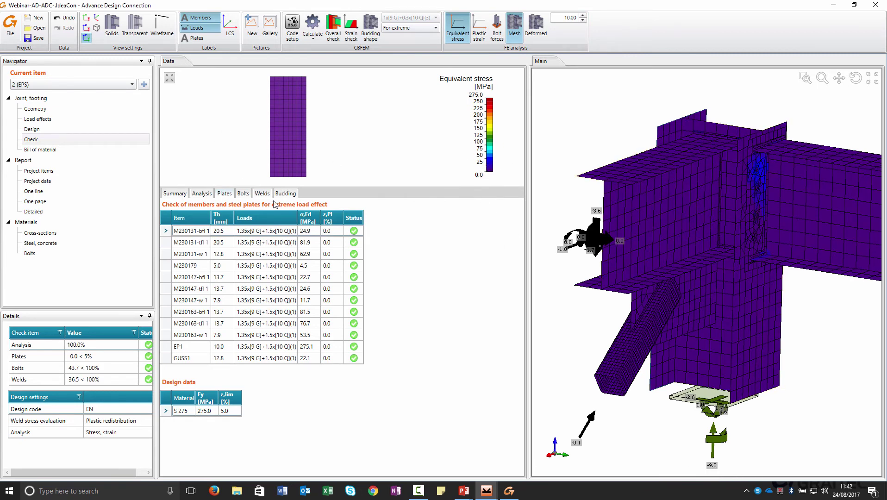
right_click_drag(731, 193, 735, 160)
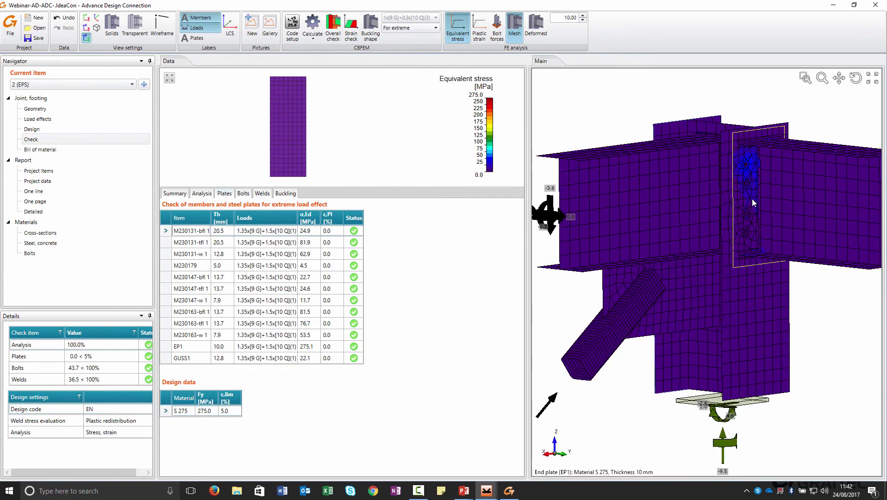
left_click(253, 244)
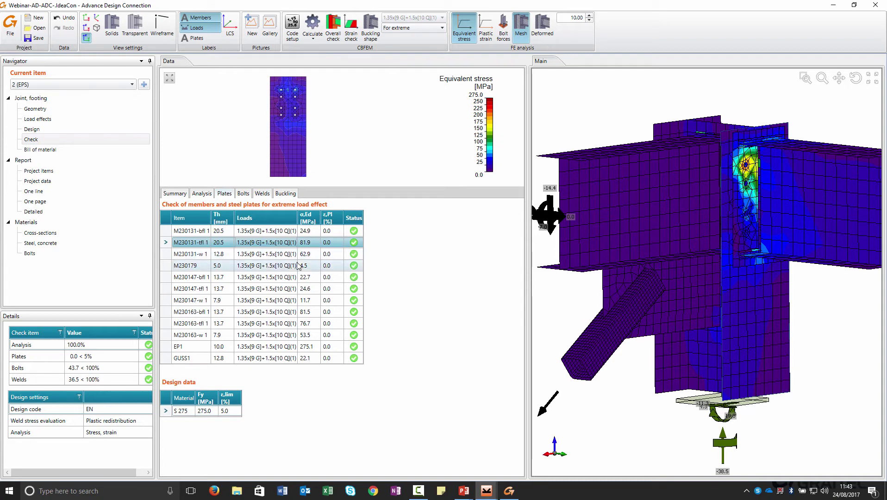
- Review the bolt and weld checks, reading the detailed formulas for bolt B1 and the first EP1 weld
left_click(245, 197)
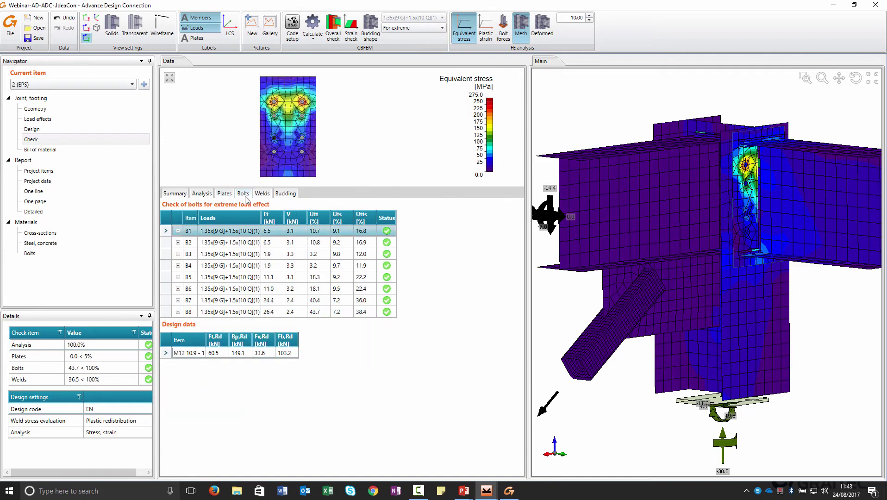
left_click(178, 231)
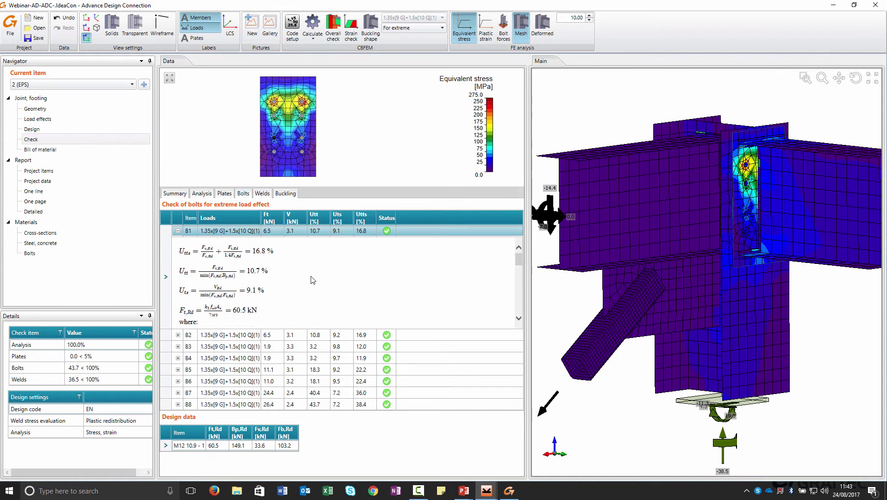
scroll(312, 280, "down", 3)
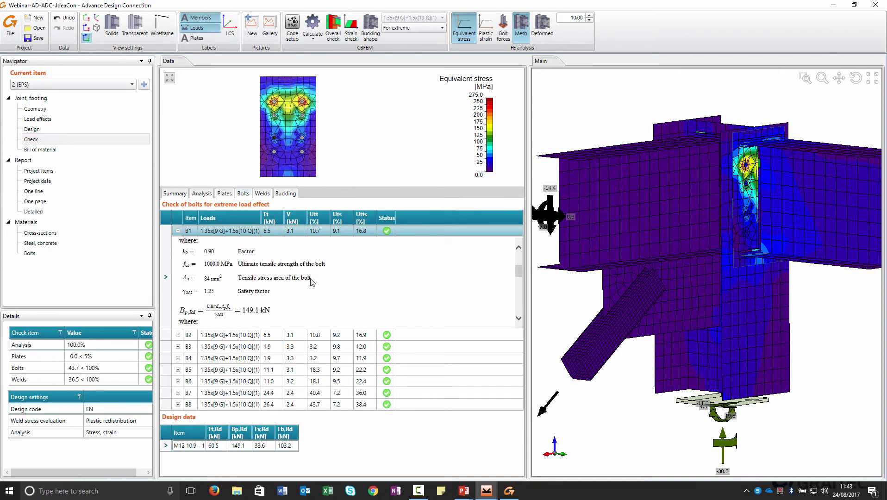
scroll(299, 299, "down", 3)
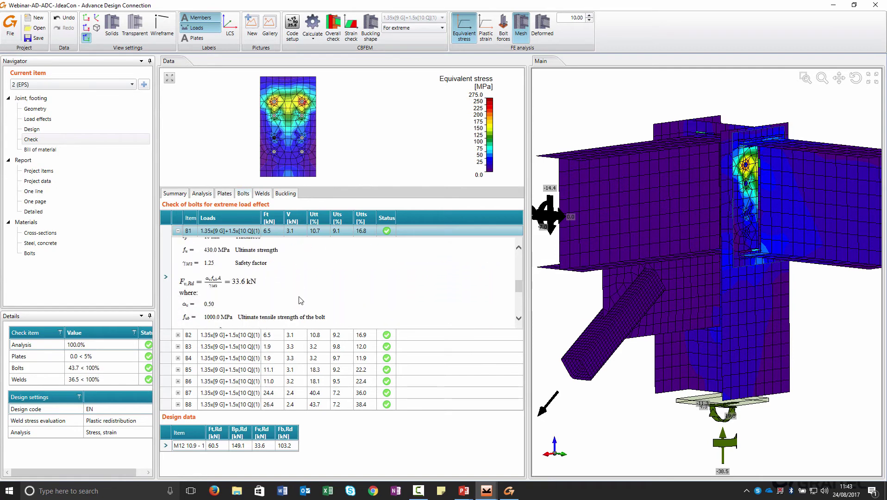
scroll(300, 300, "up", 6)
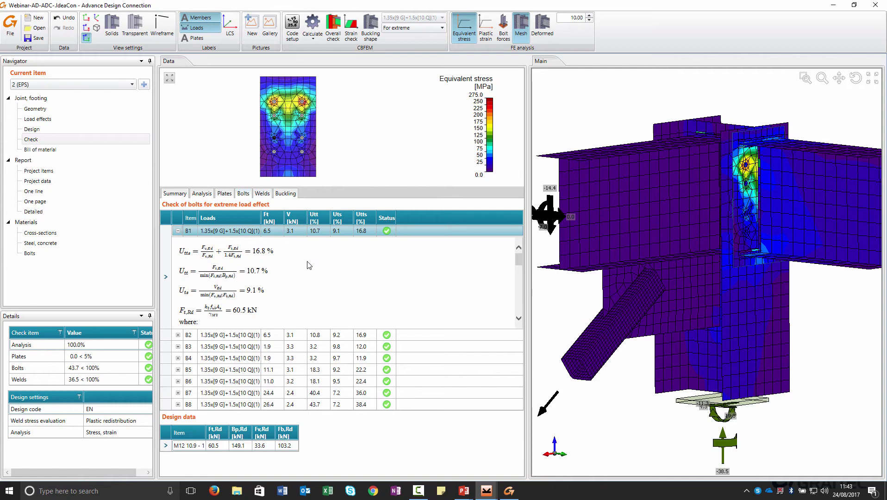
left_click(266, 194)
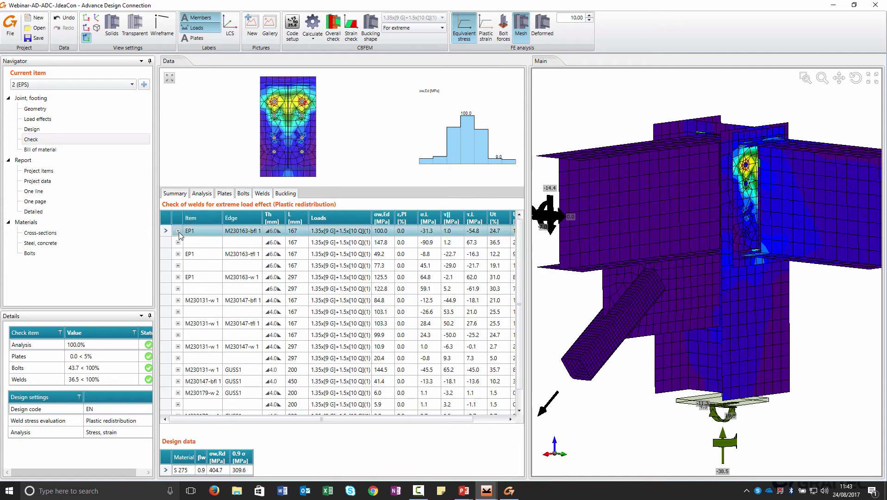
left_click(178, 231)
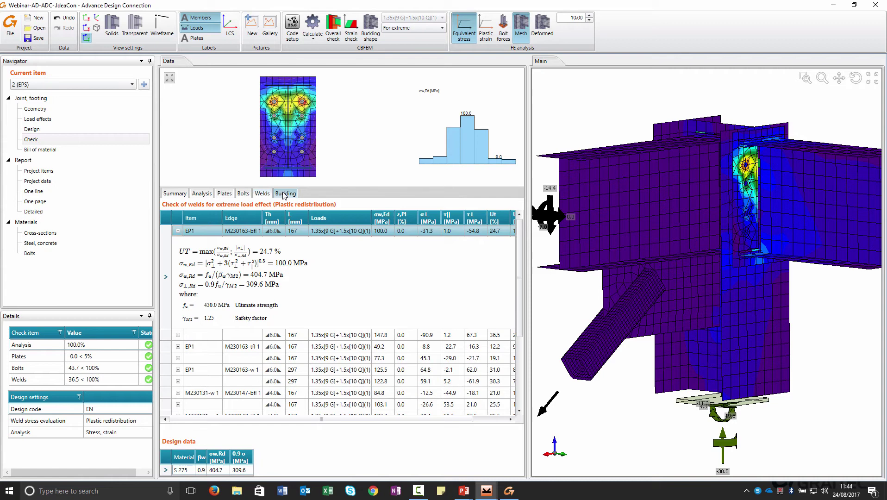
- Review the local buckling factors and display buckling shape 1 for the 1.35x[9 G]+1.5x[10 Q](1) load
left_click(284, 194)
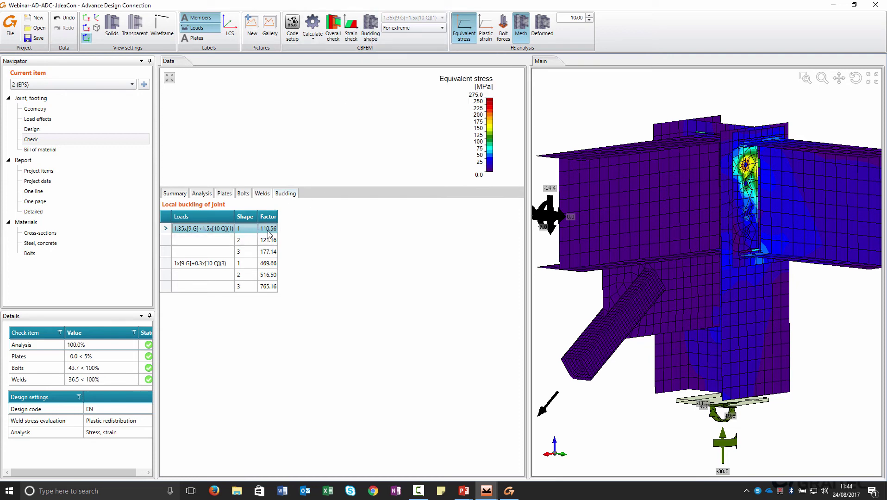
left_click(370, 27)
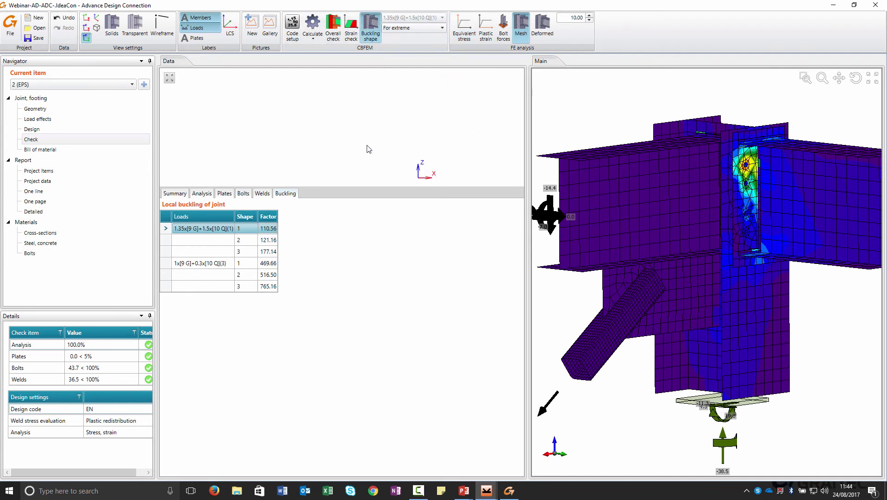
scroll(561, 258, "down", 3)
scroll(743, 168, "up", 2)
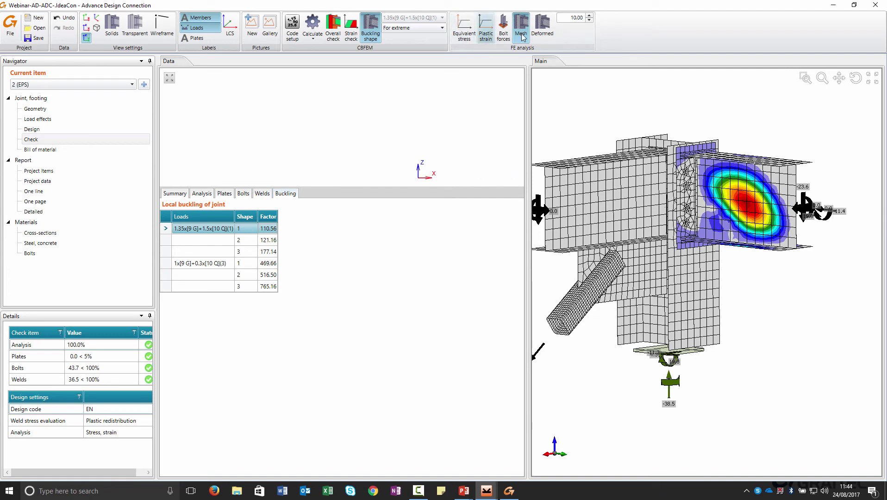
- Display the equivalent stress on the deformed joint with a deformation scale of 50 and inspect it from several angles
left_click(464, 31)
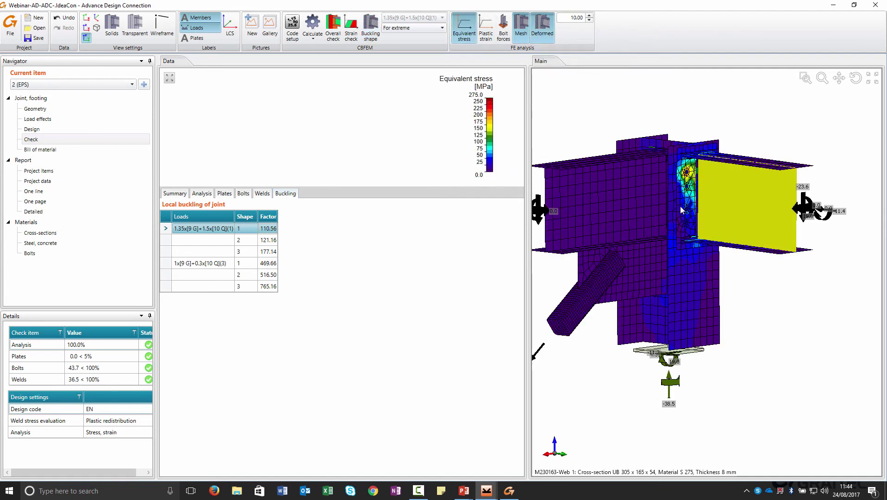
double_click(575, 20)
type("50")
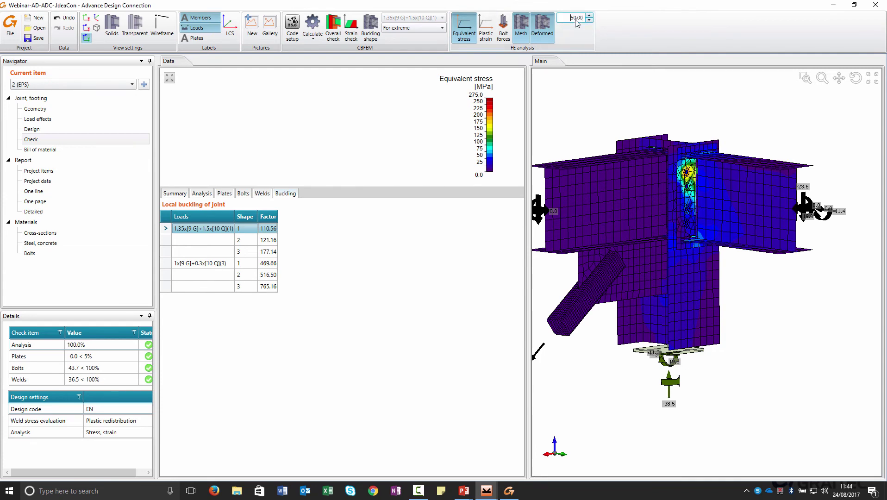
key("Return")
right_click_drag(706, 251, 640, 154)
scroll(667, 269, "up", 5)
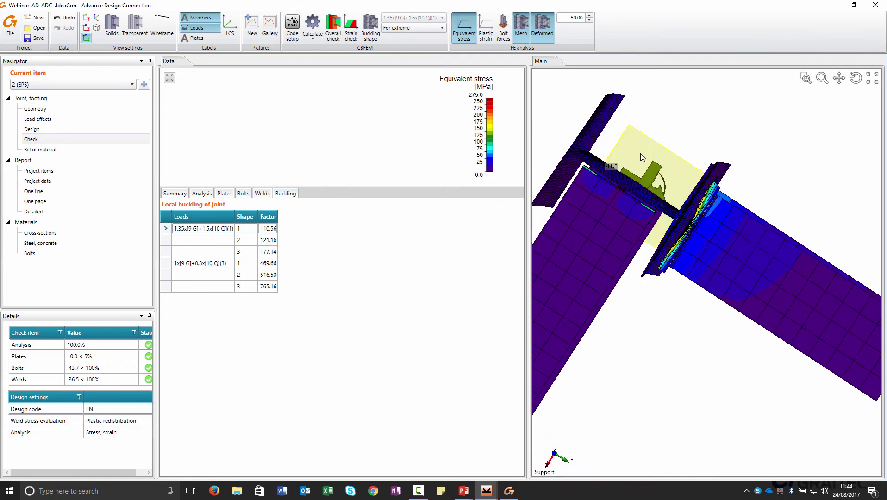
right_click_drag(702, 241, 697, 335)
right_click_drag(657, 229, 675, 306)
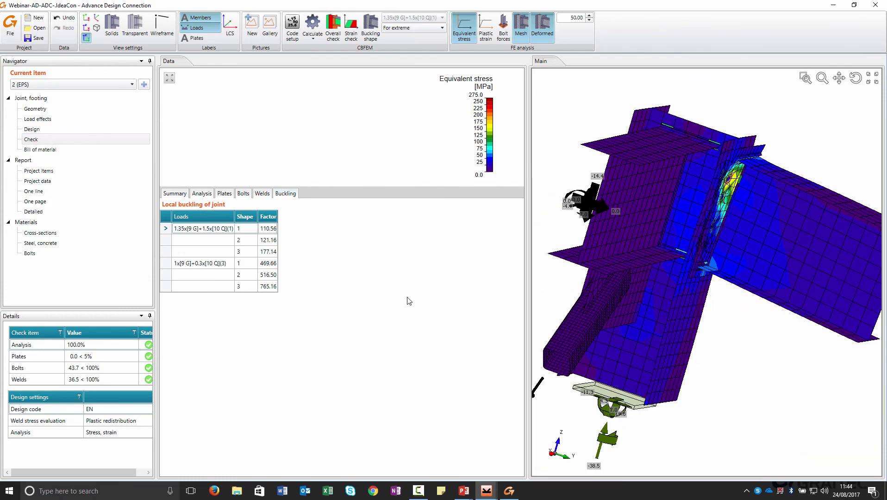
- Try the stiffness, capacity design and joint design resistance analysis types on project item 2, then restore stress, strain
left_click(54, 171)
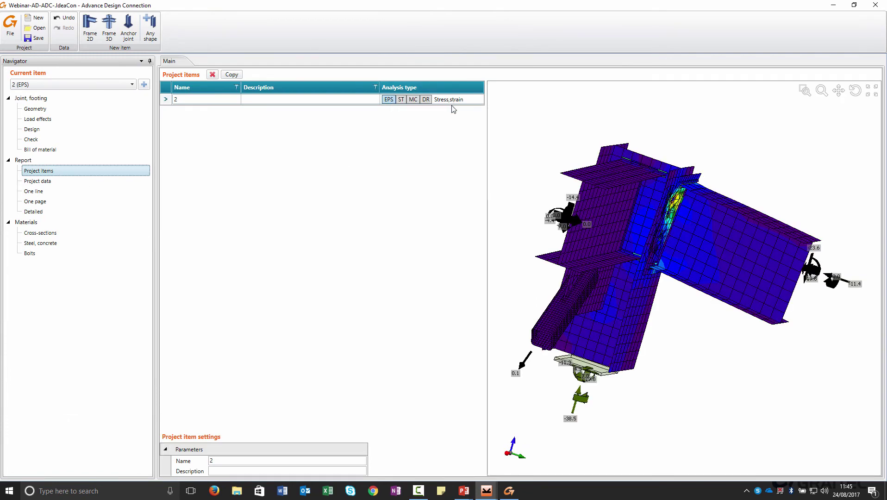
left_click(401, 100)
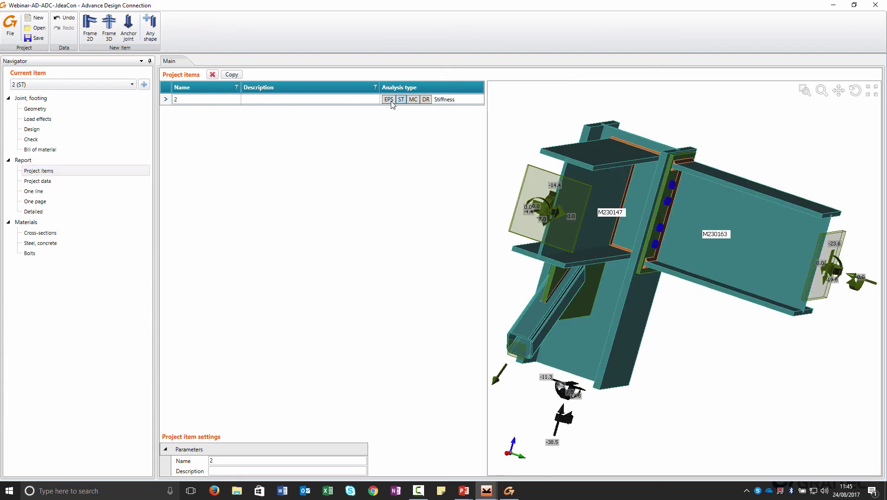
left_click(413, 99)
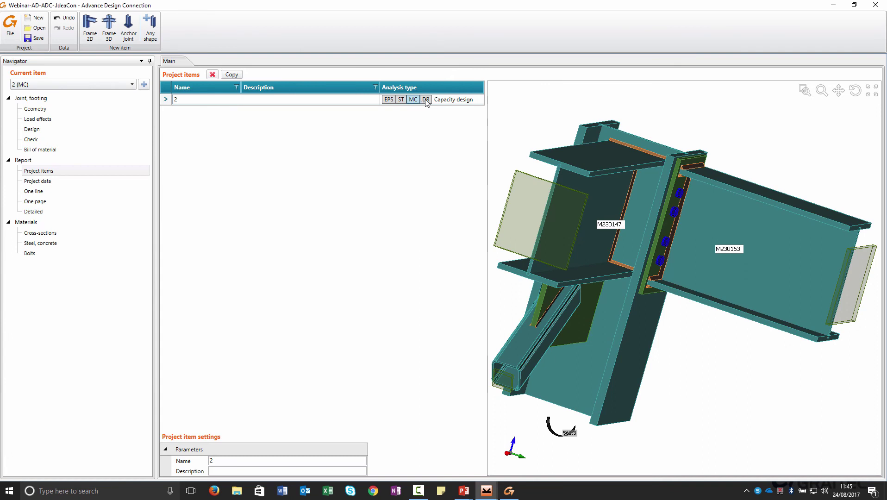
left_click(426, 100)
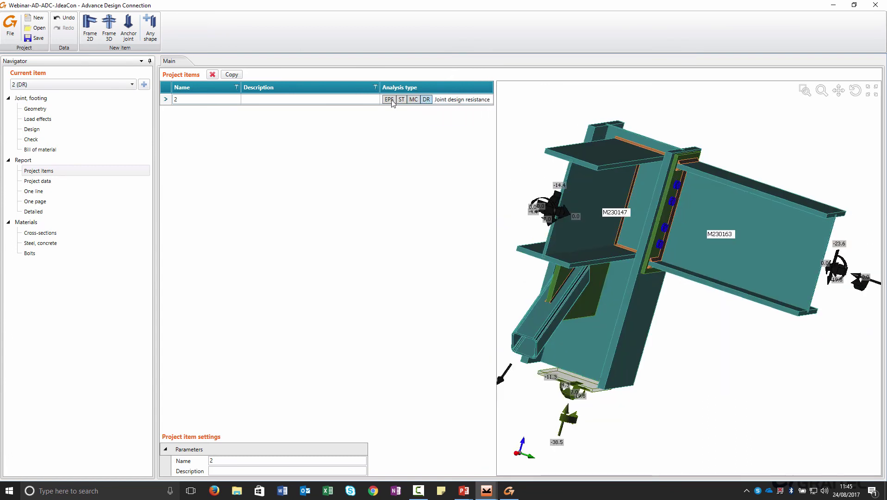
left_click(390, 100)
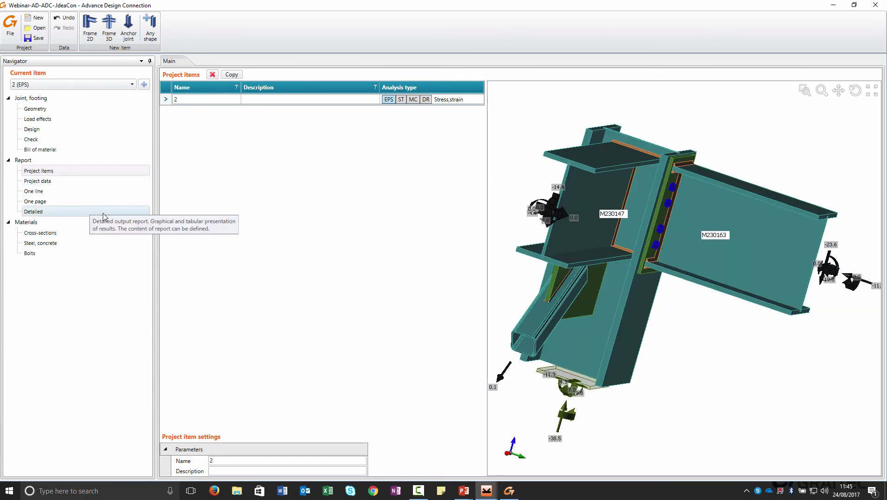
- Generate the detailed report for the current joint
left_click(59, 216)
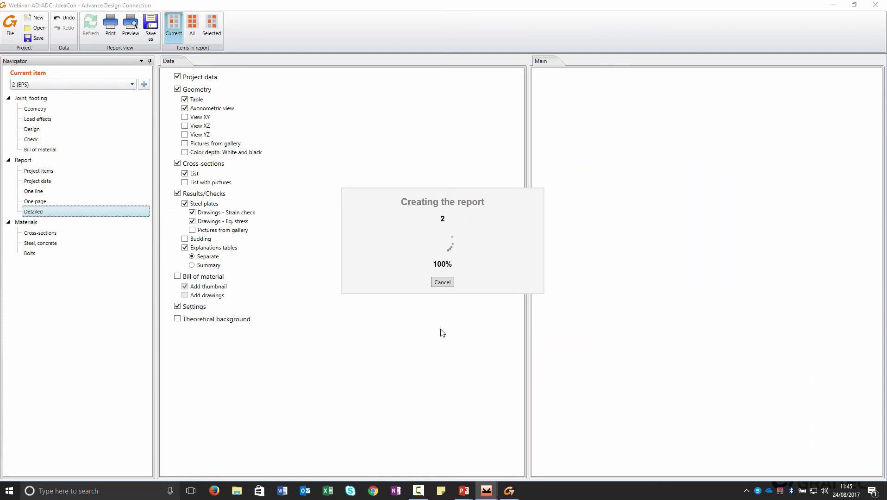
- Switch to the AD to ADC project and examine the joint's rotational stiffness results through to the class column
mouse_move(490, 494)
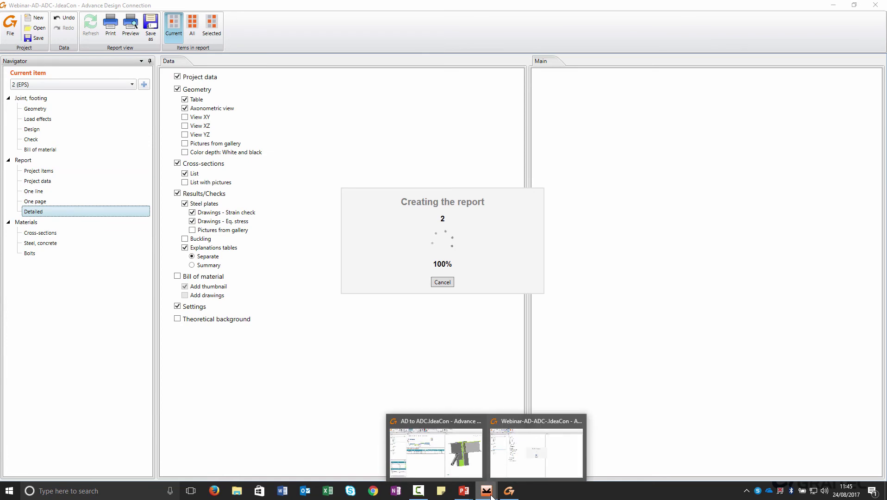
left_click(468, 471)
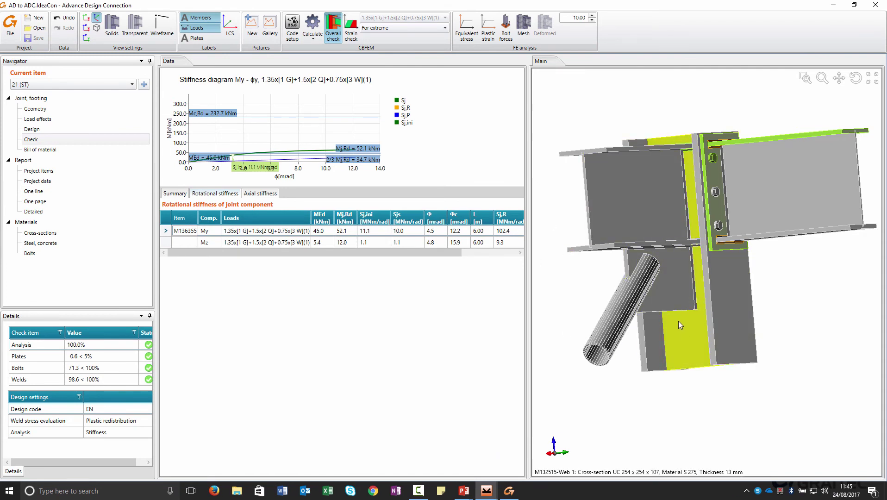
mouse_move(678, 324)
right_mouse_down()
mouse_move(660, 319)
mouse_move(661, 327)
right_mouse_up()
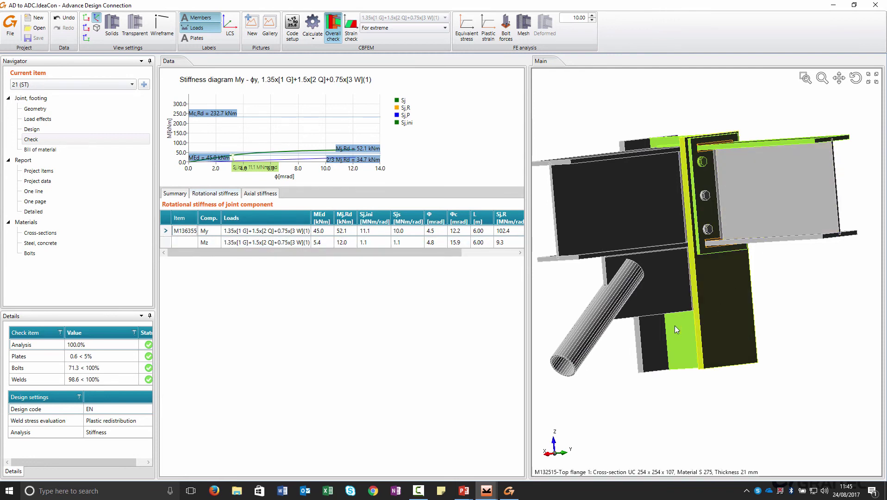
left_click_drag(310, 255, 498, 267)
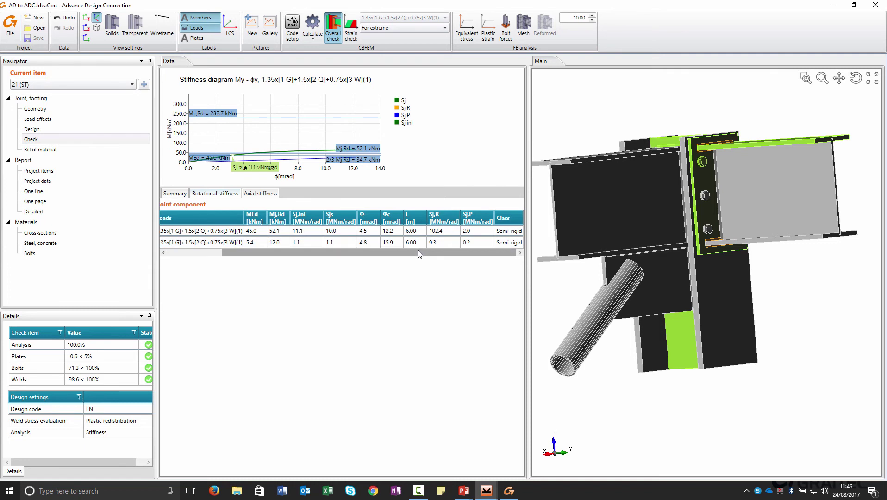
- Duplicate project item 21 in the AD to ADC project and select the new copy
left_click_drag(412, 256, 351, 256)
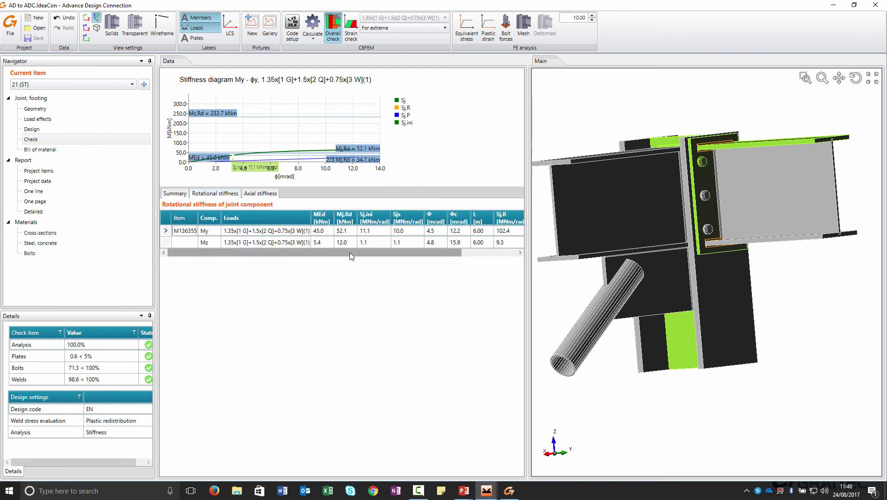
left_click(39, 171)
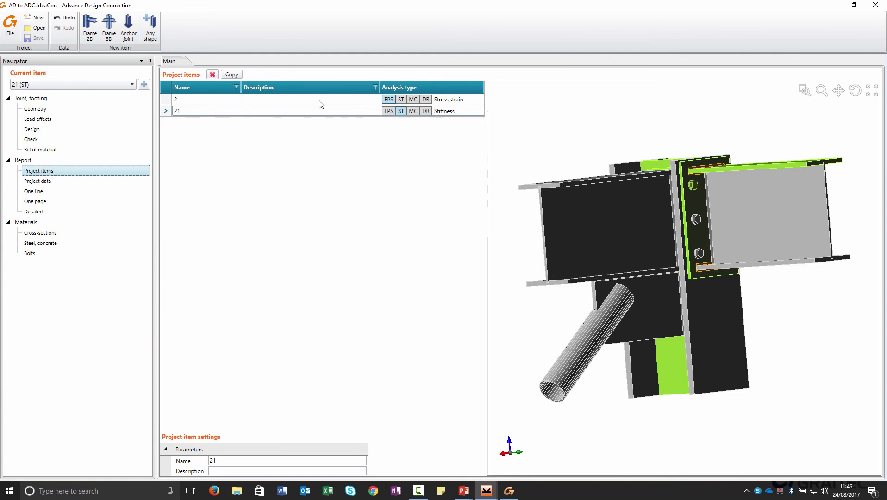
left_click(232, 74)
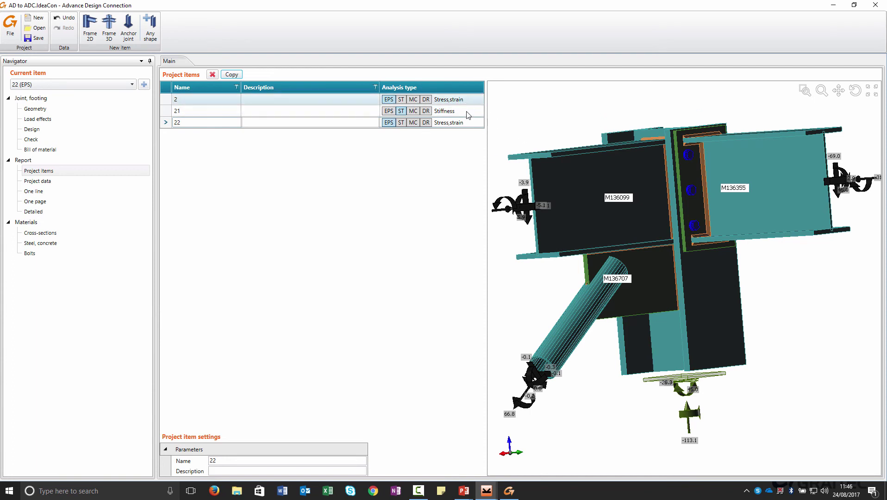
left_click(467, 123)
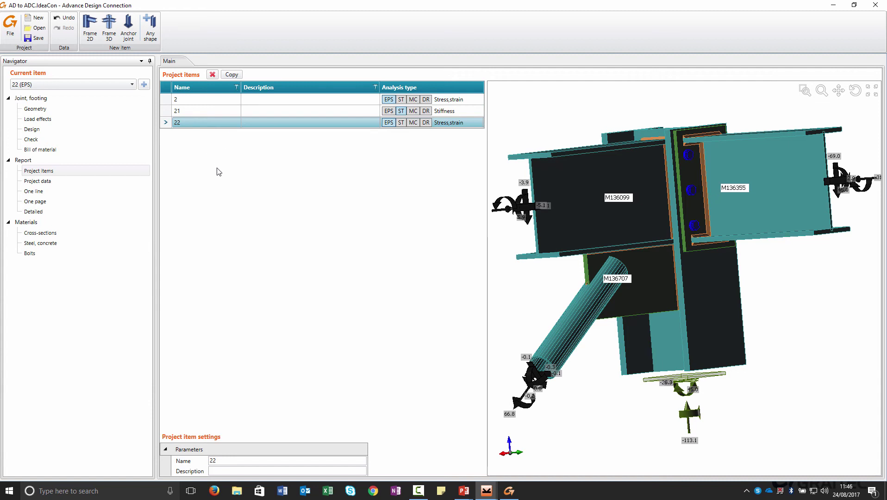
- Switch to the Webinar-AD-ADC project and review its detailed report from the project data through the plate, bolt and weld checks
left_click(508, 490)
left_click(511, 463)
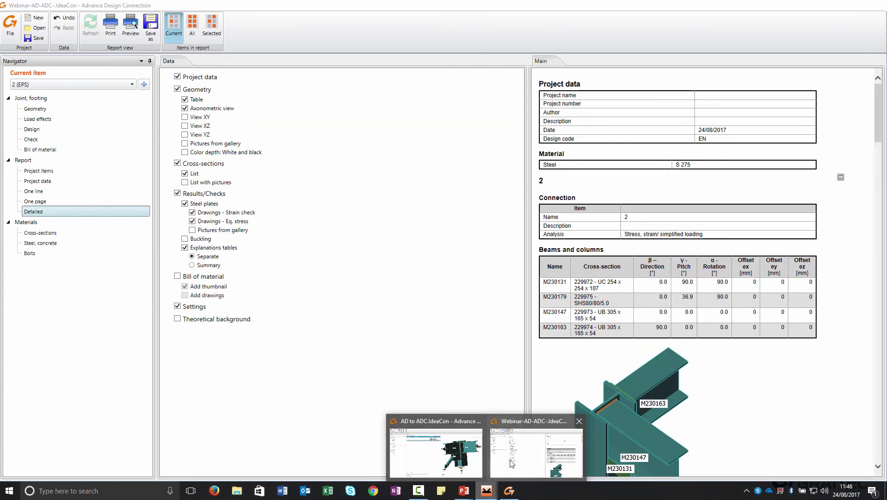
left_click(511, 463)
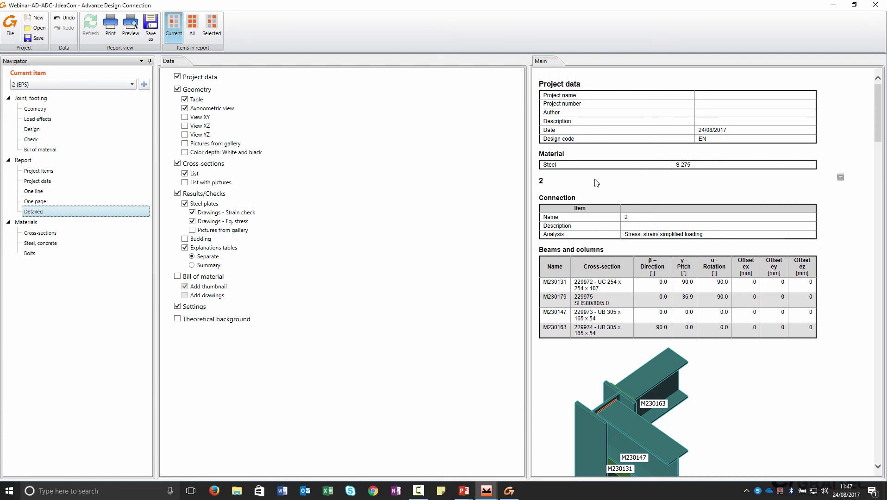
scroll(624, 187, "down", 2)
scroll(624, 187, "up", 2)
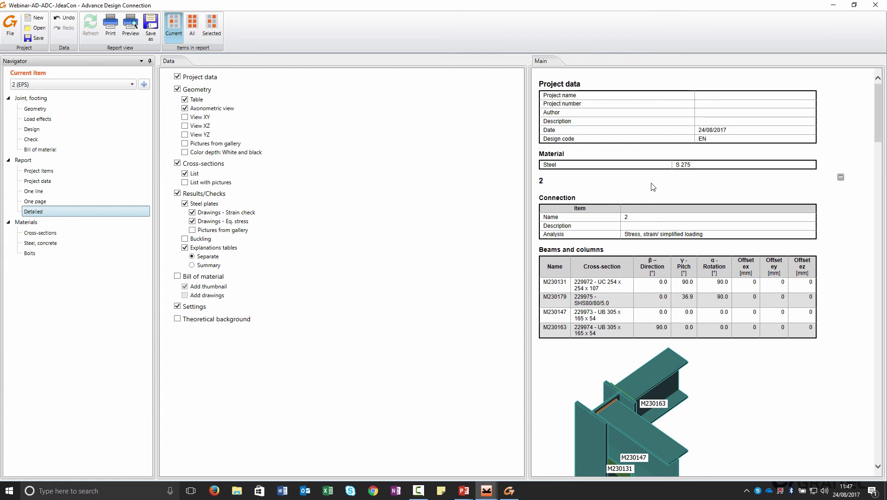
scroll(652, 184, "down", 5)
scroll(654, 184, "down", 7)
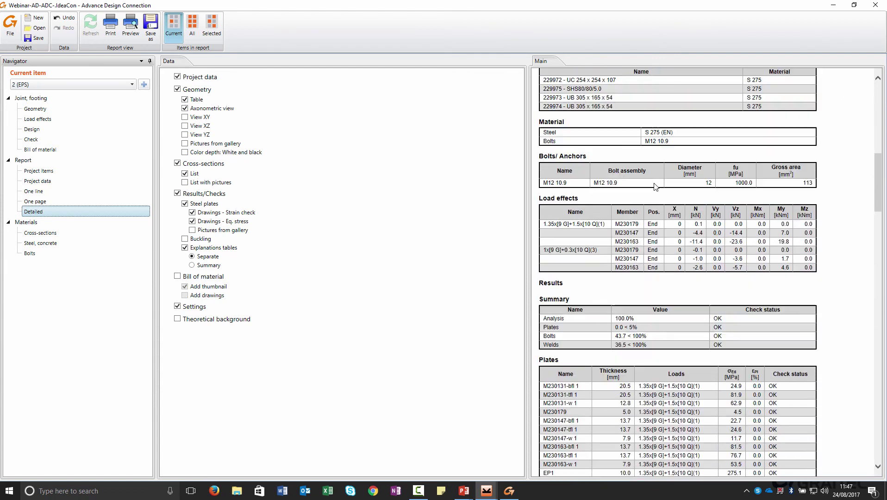
scroll(655, 186, "down", 3)
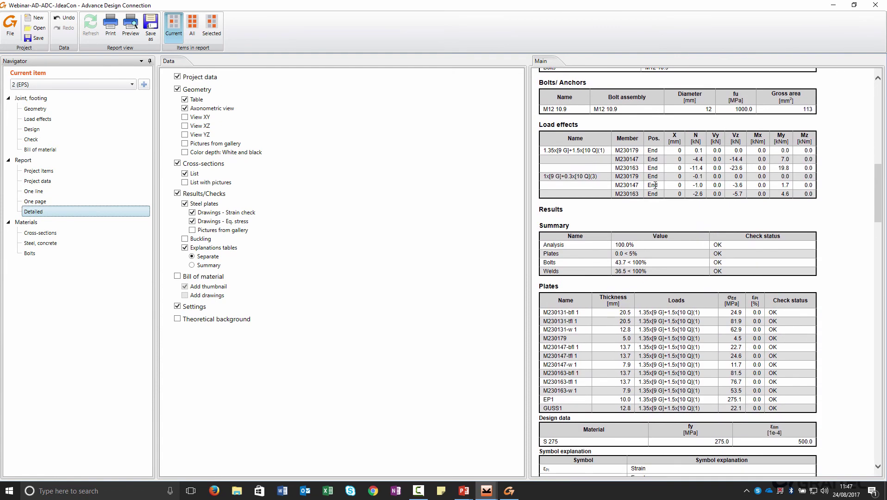
scroll(656, 185, "down", 8)
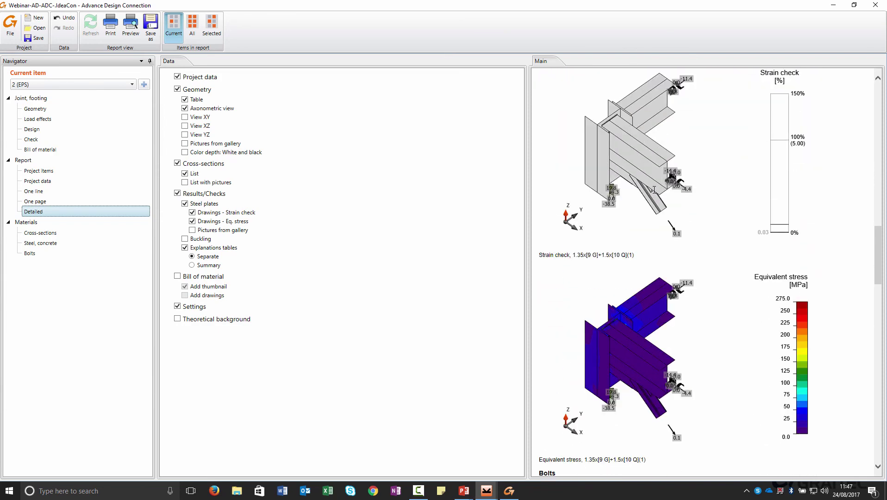
scroll(653, 194, "down", 5)
scroll(654, 191, "down", 5)
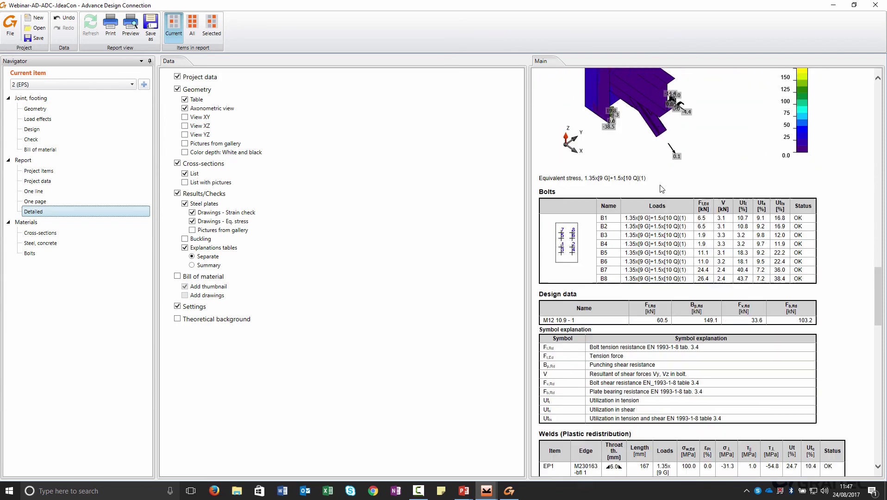
scroll(661, 188, "down", 10)
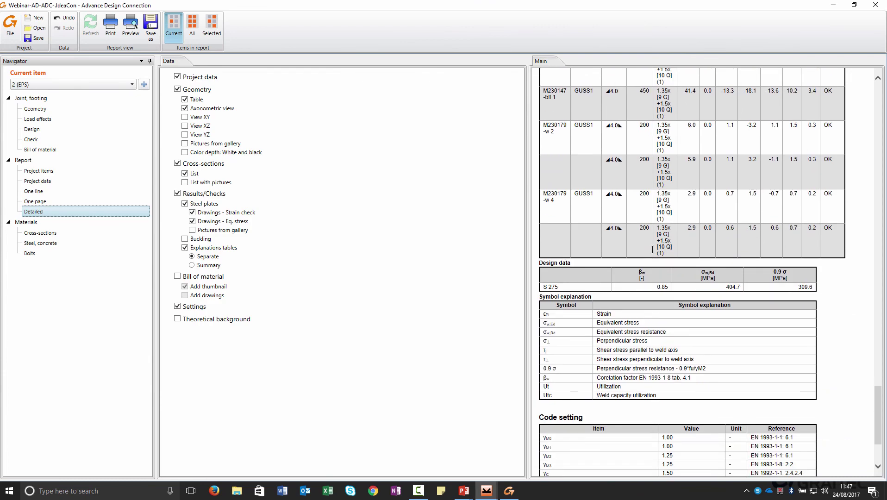
scroll(699, 328, "up", 20)
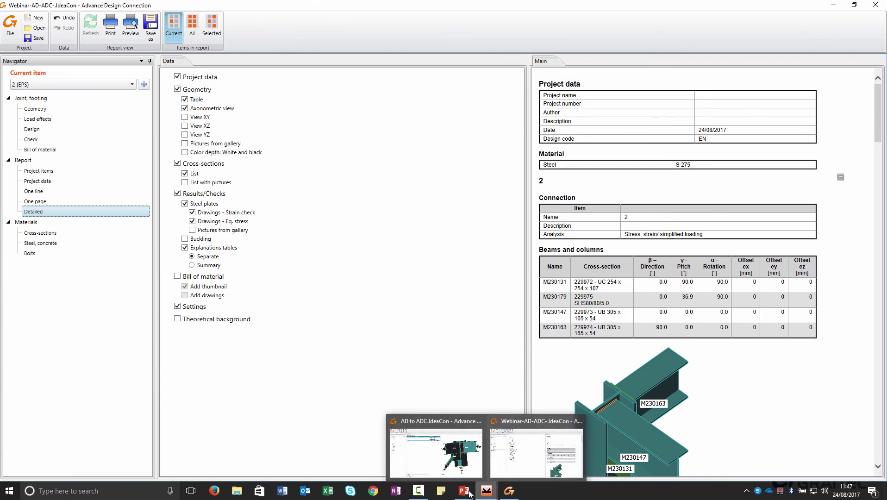
- Switch to the running PowerPoint slide show and reveal the Advance Design and Advance Design Connection links on the Further information slide
mouse_move(469, 492)
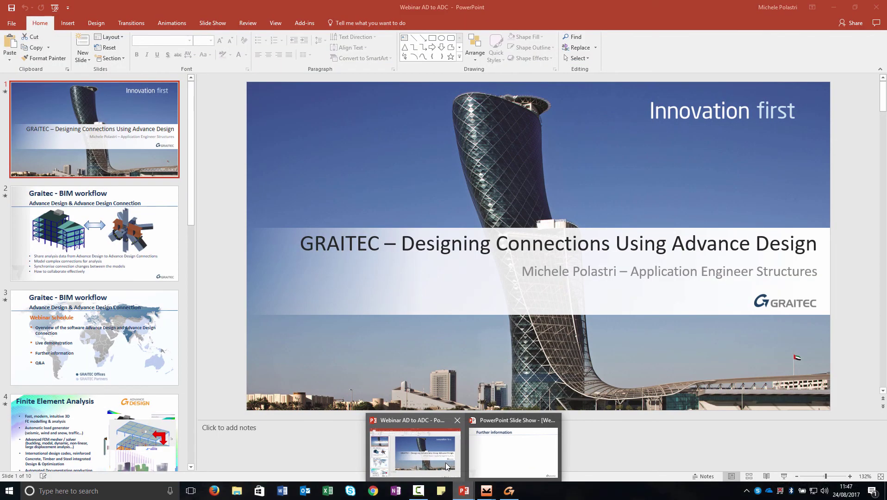
mouse_move(453, 466)
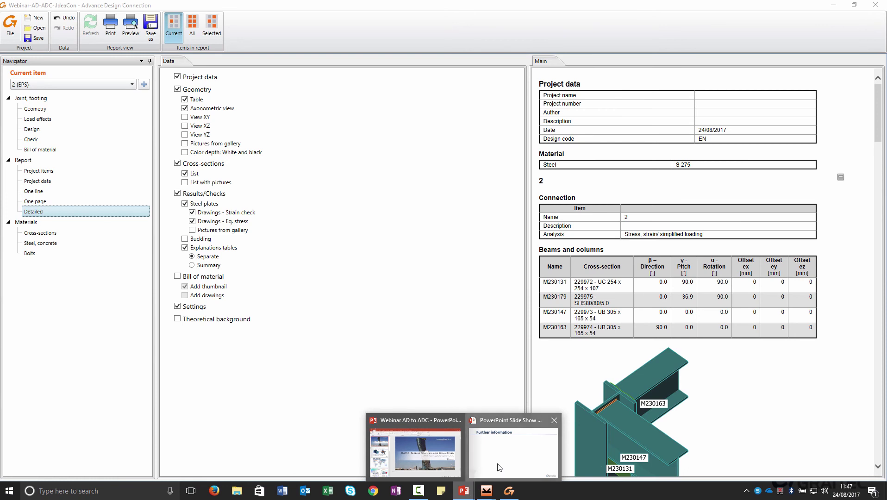
left_click(499, 468)
left_click(483, 307)
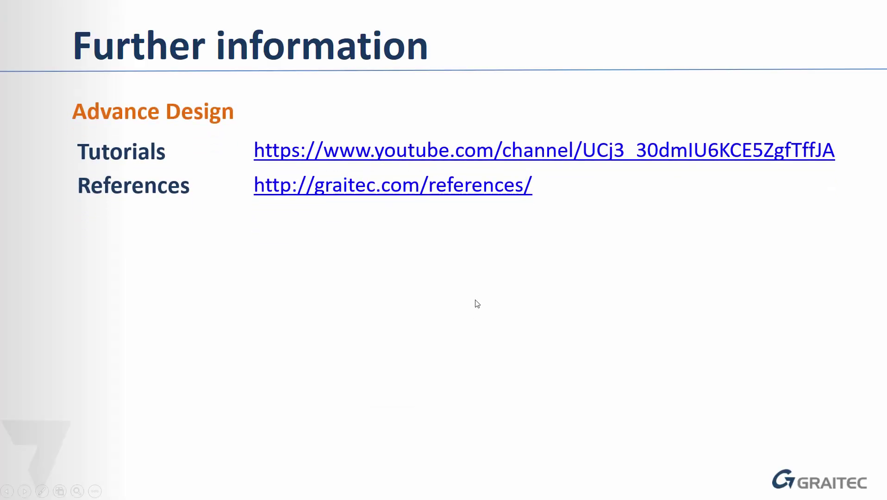
left_click(478, 303)
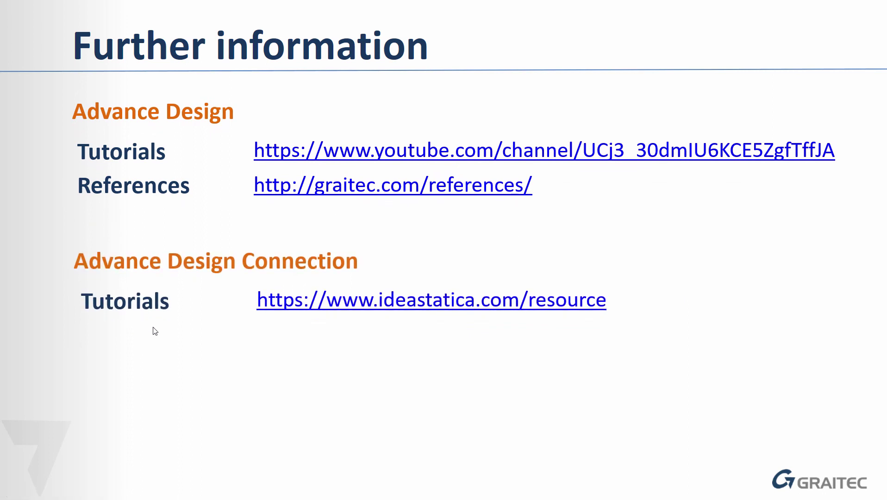
key("Right")
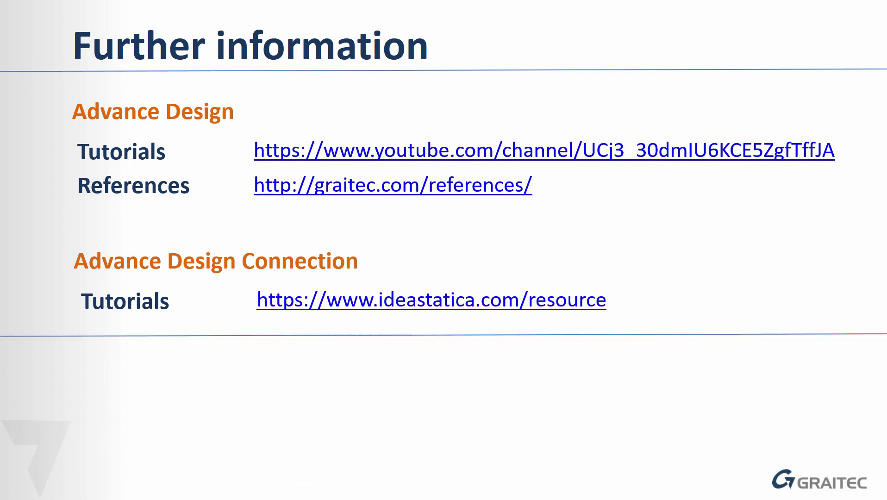